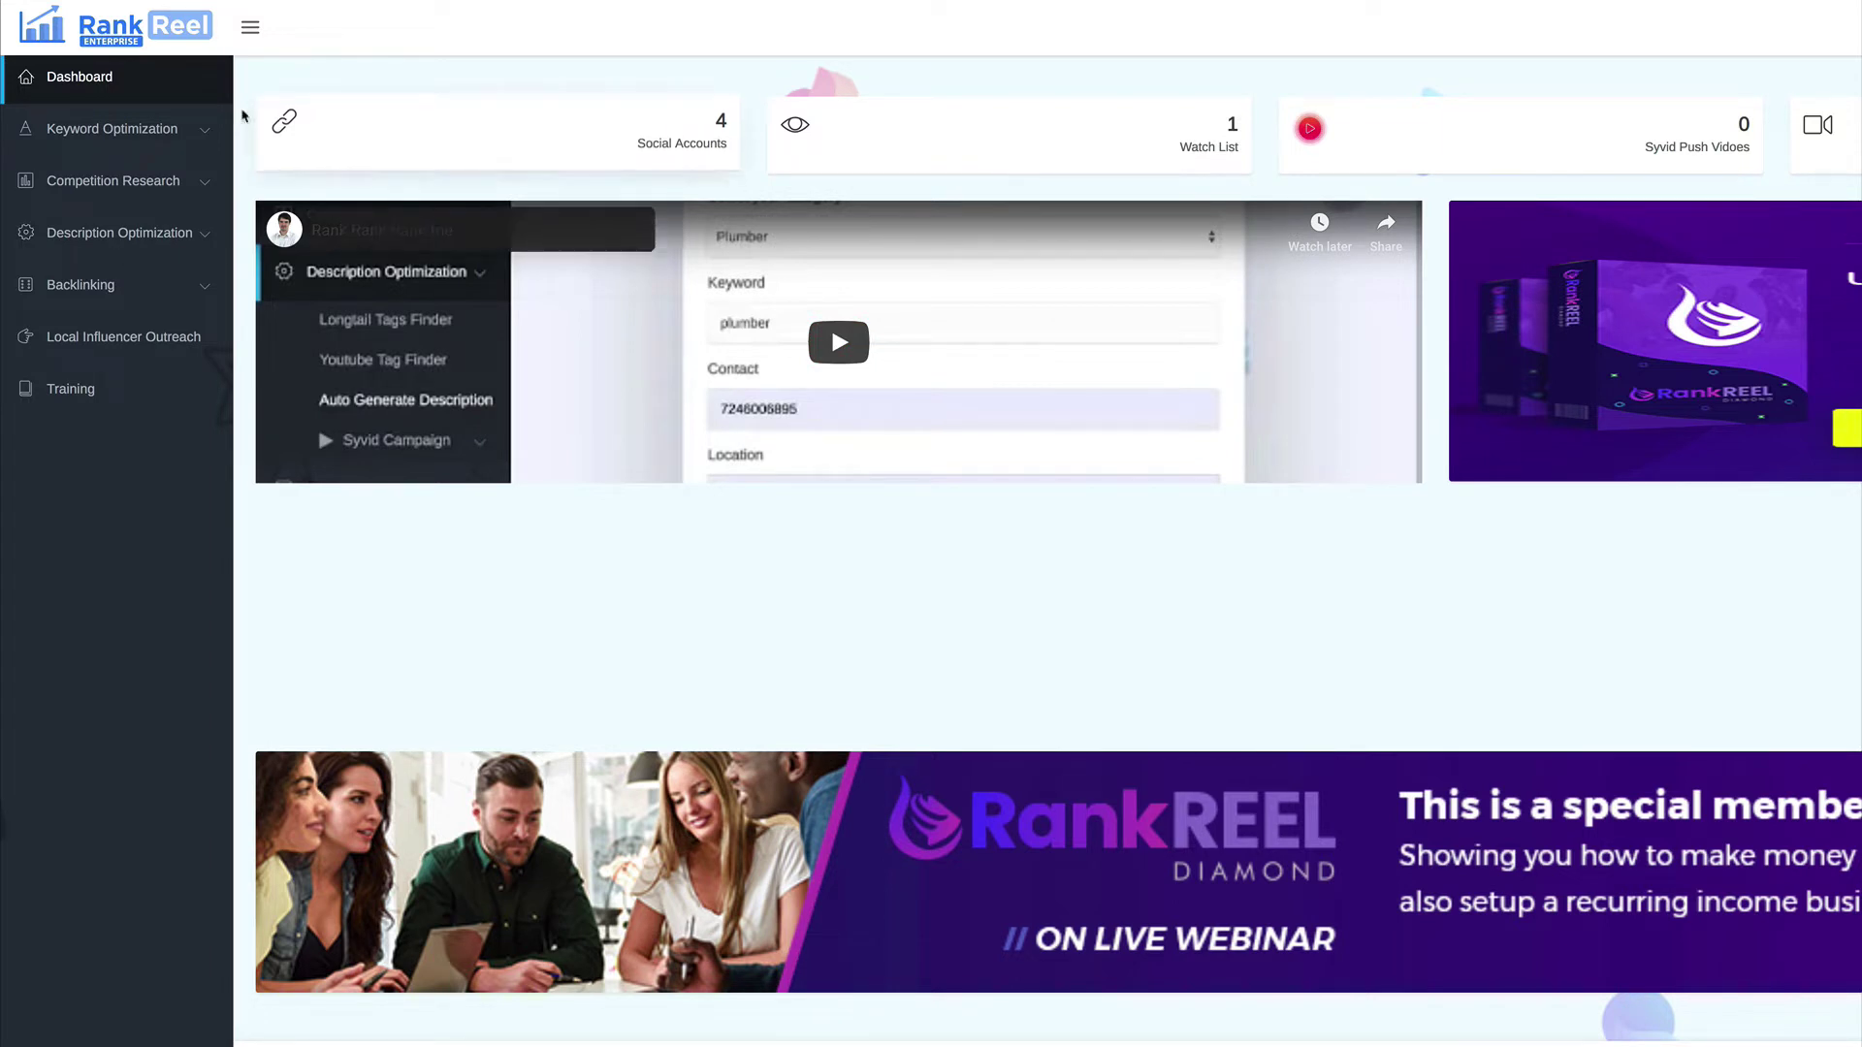
Expand Keyword Optimization in the sidebar to list Category Finder, Keywords Suggestions and Keywords AutoComplete.
click(202, 132)
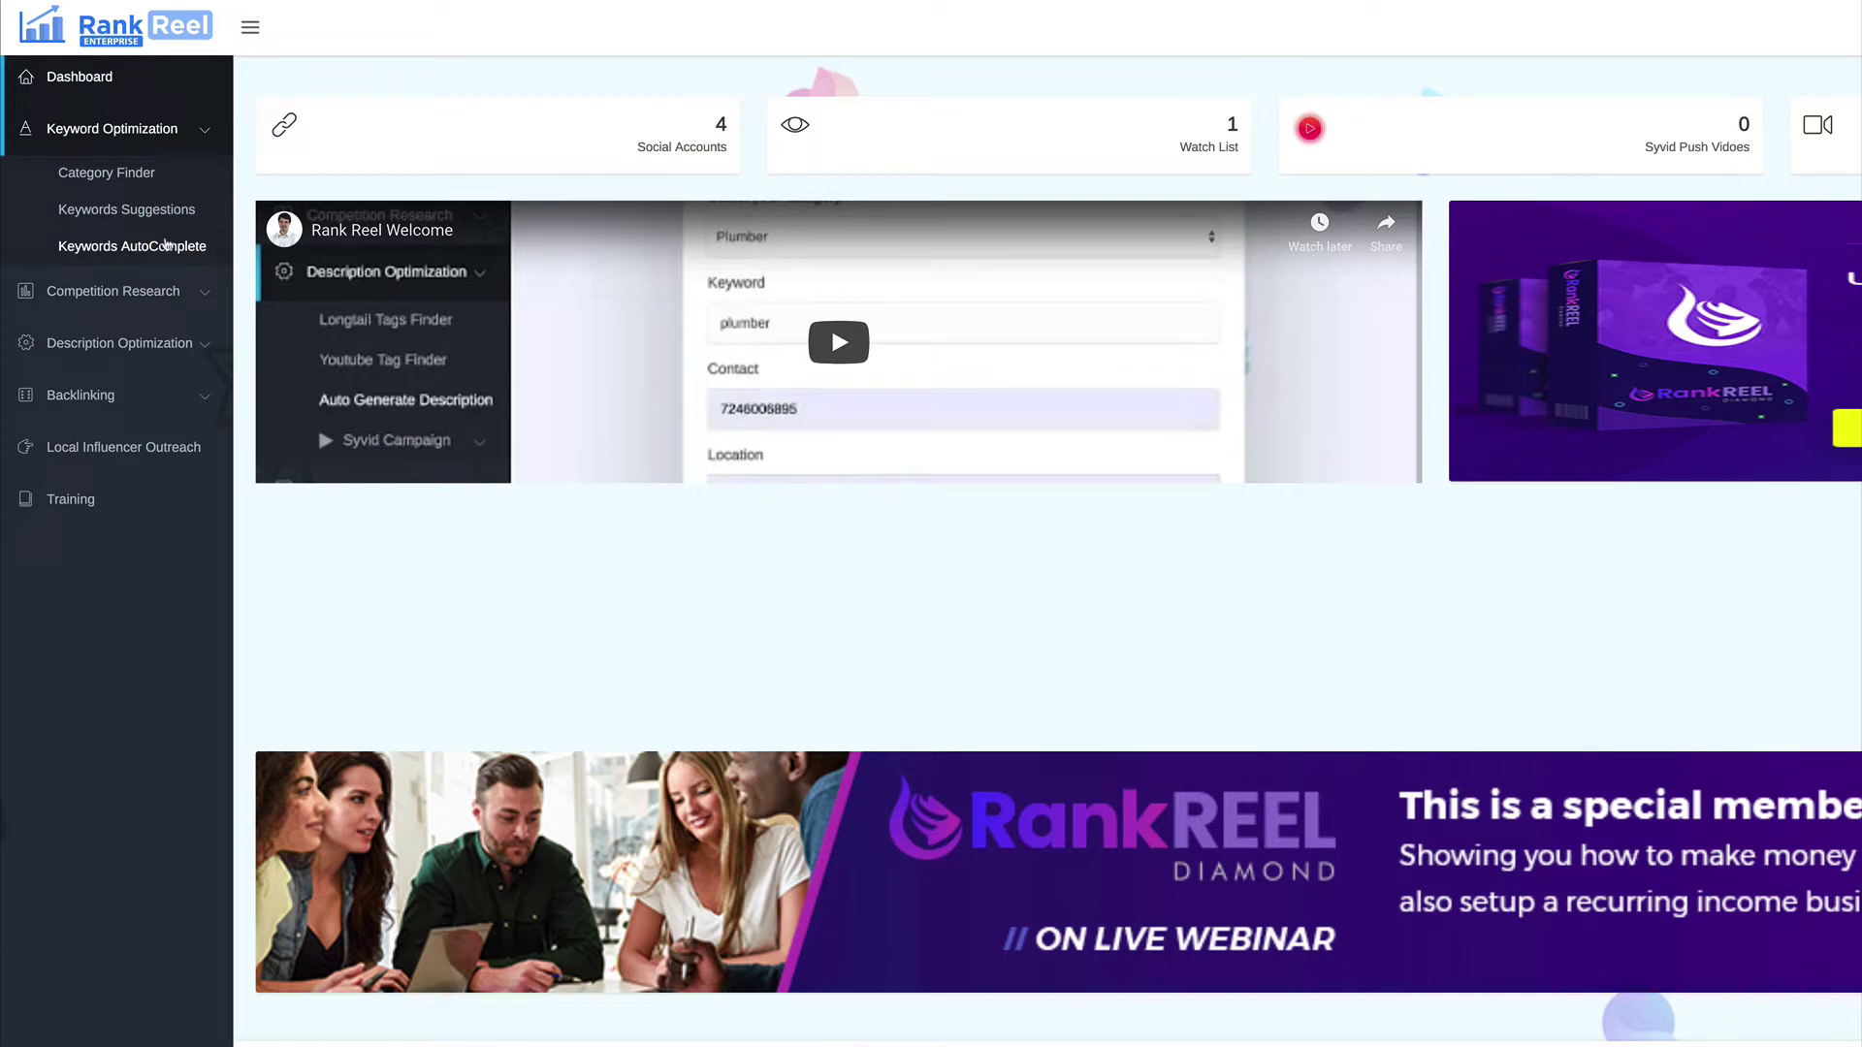
Run Category Finder on the keyword 'survival'.
click(106, 173)
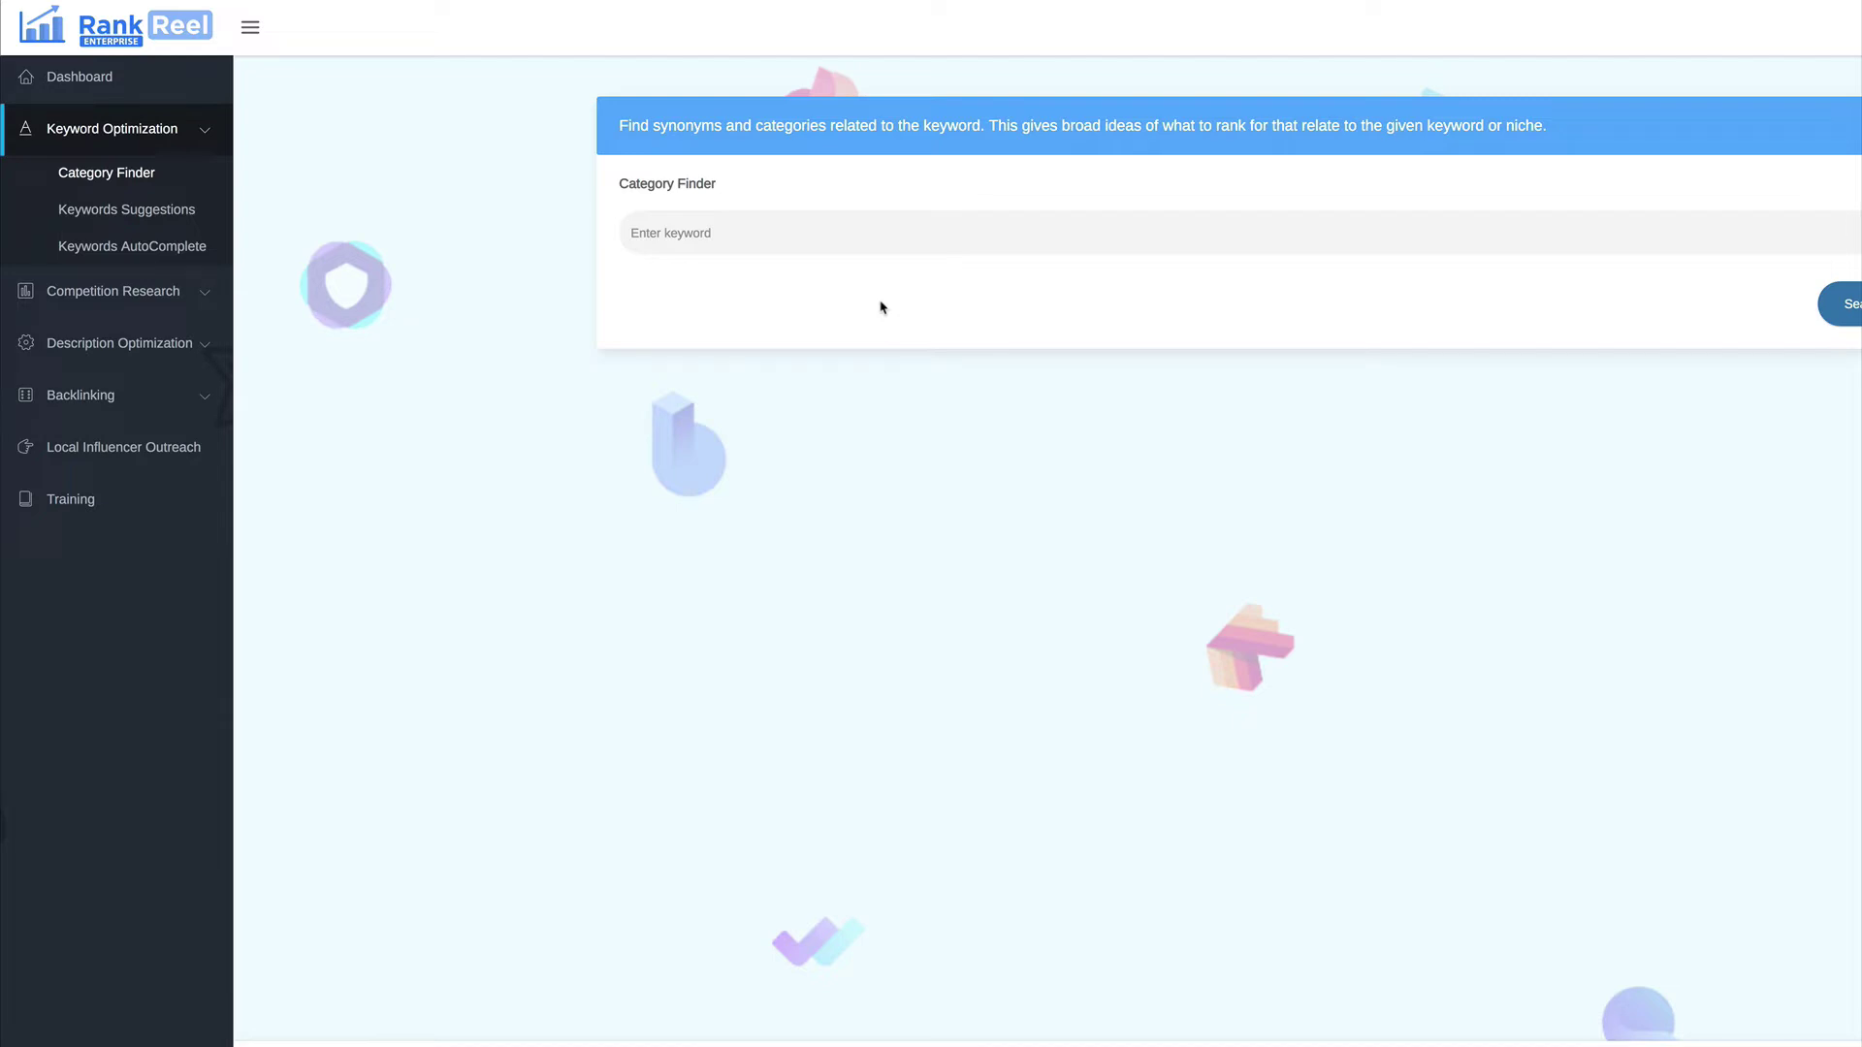
click(734, 238)
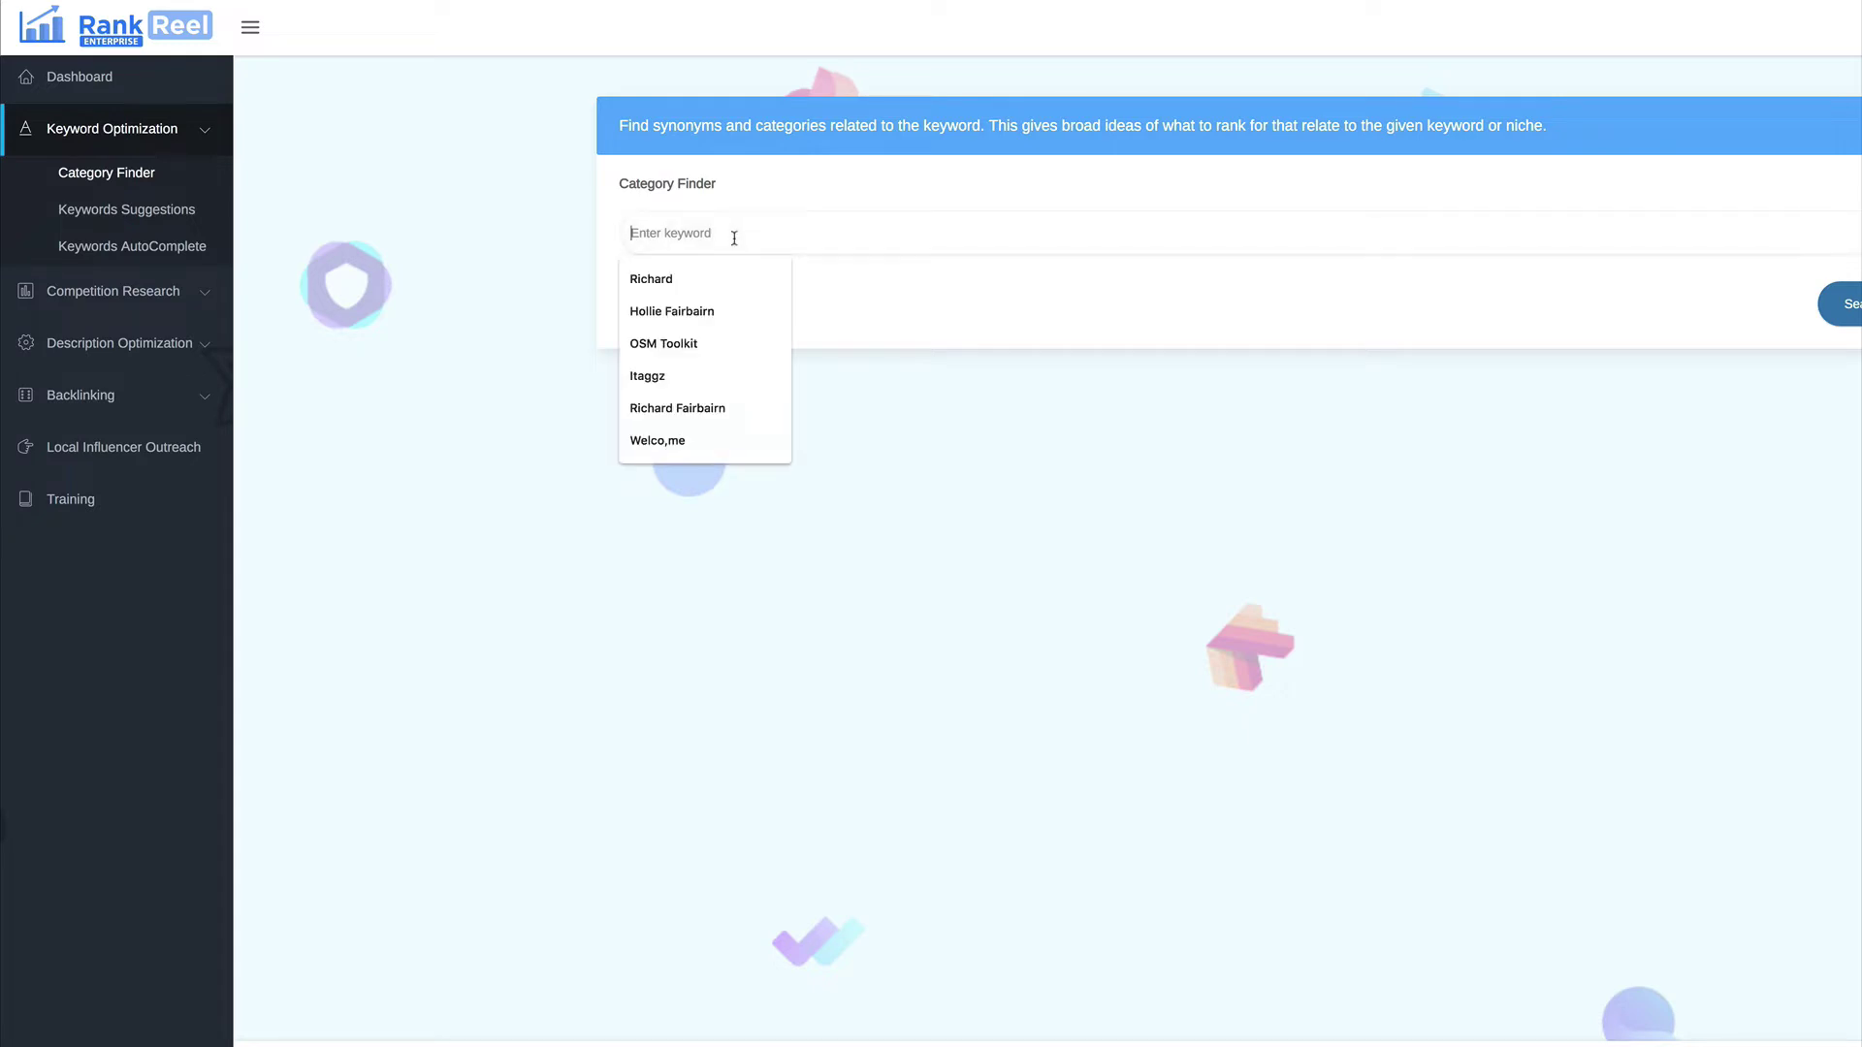
text(sur)
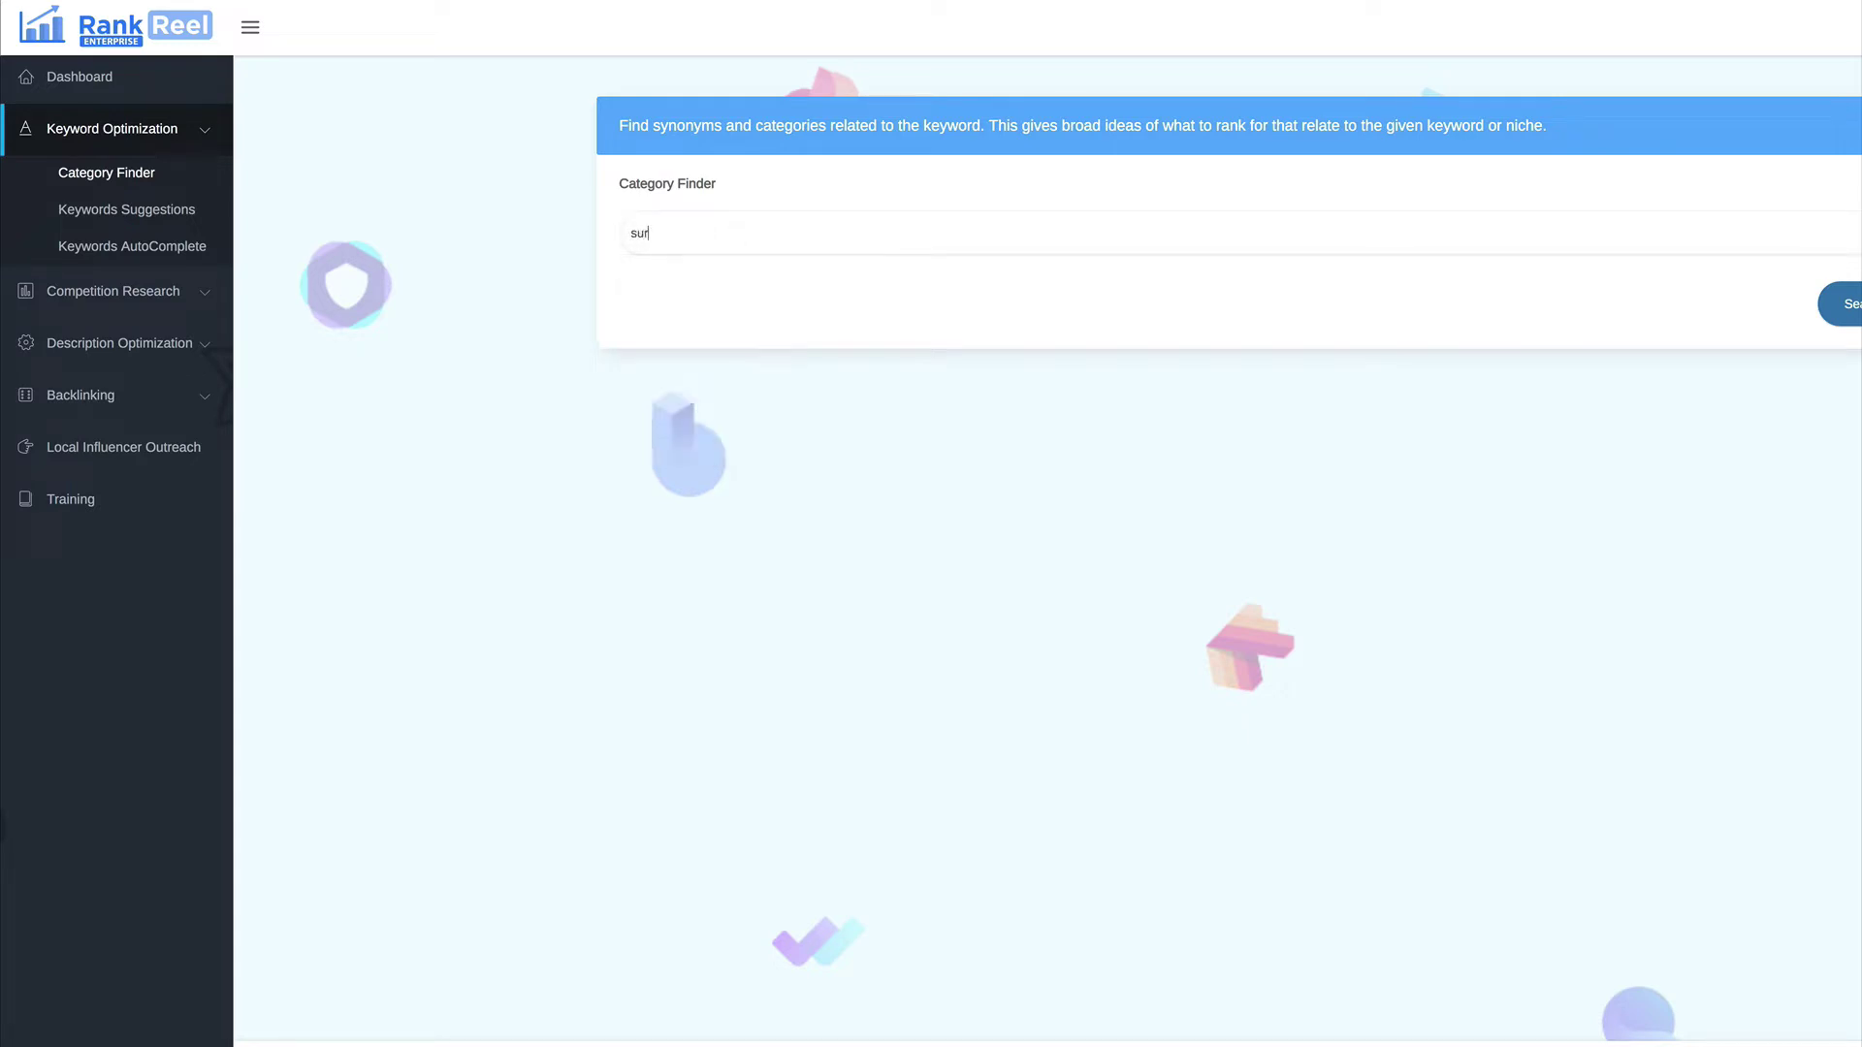
text(vival)
click(1842, 304)
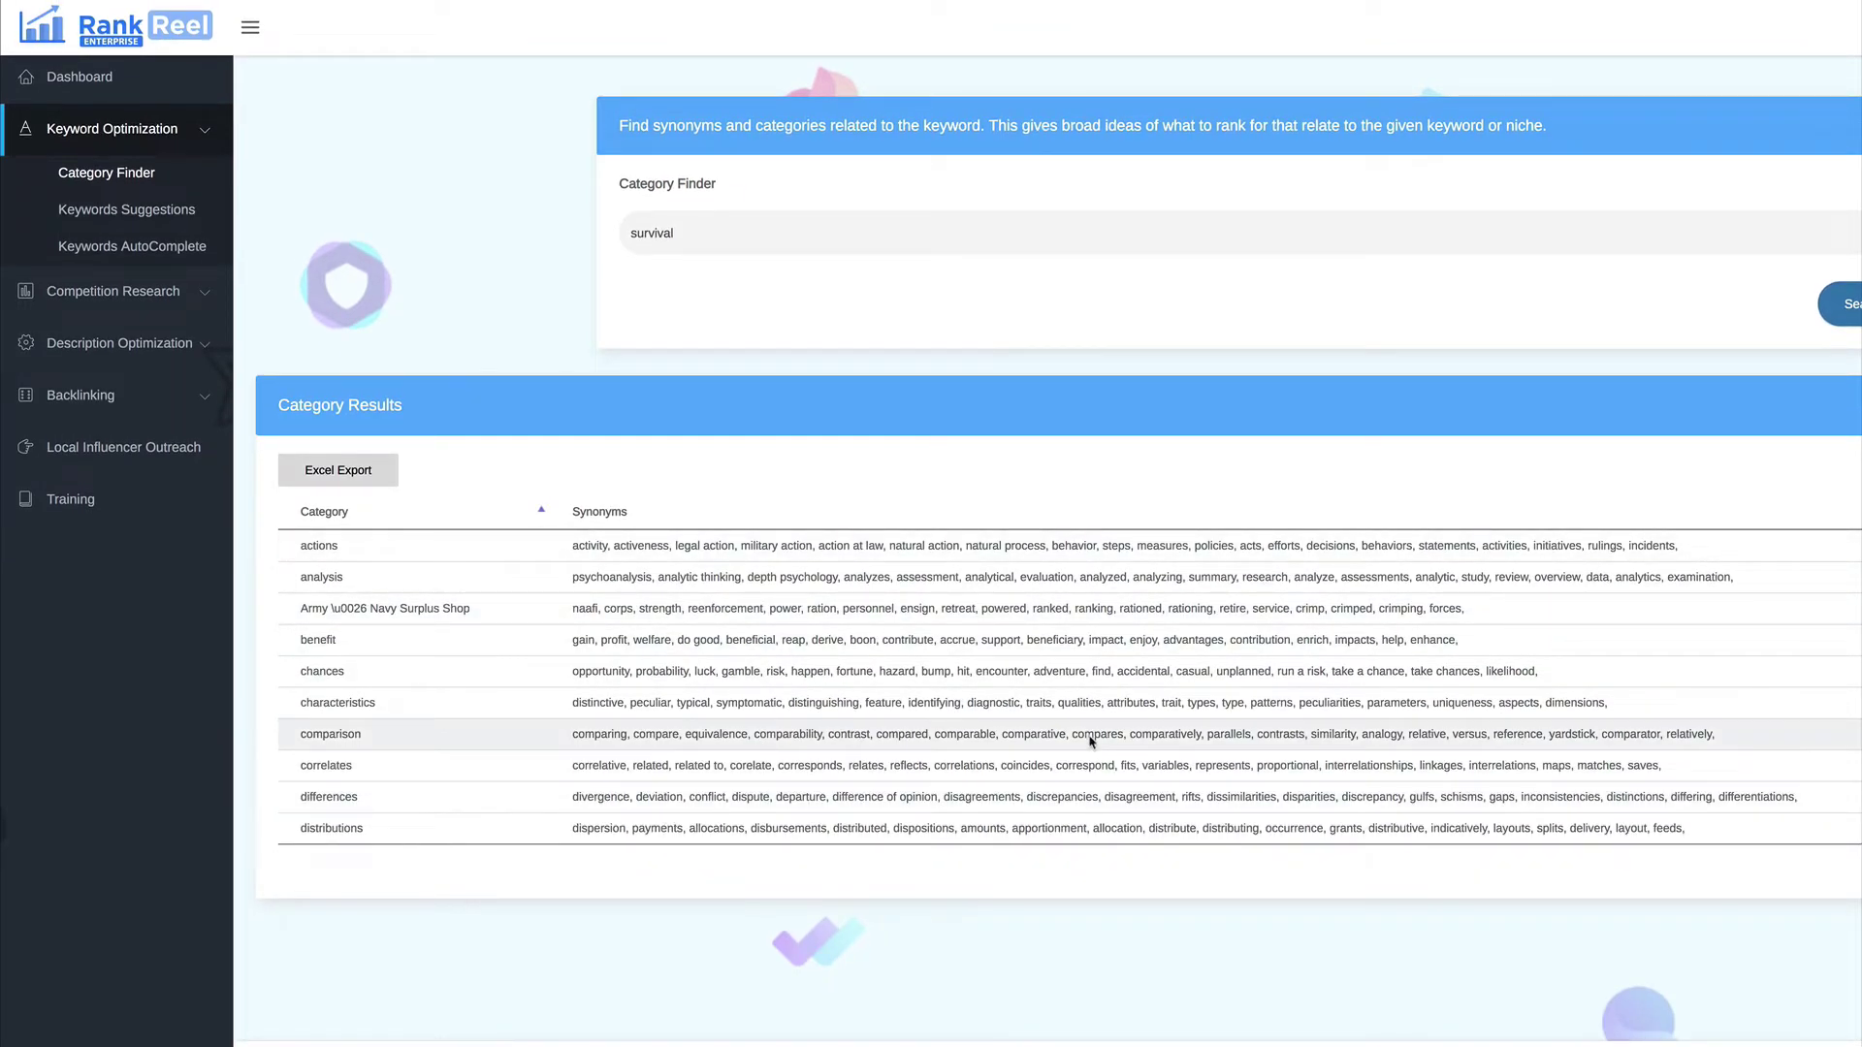
Review the survival categories and synonyms, then export them to Excel.
scroll(1091, 742, down, 5)
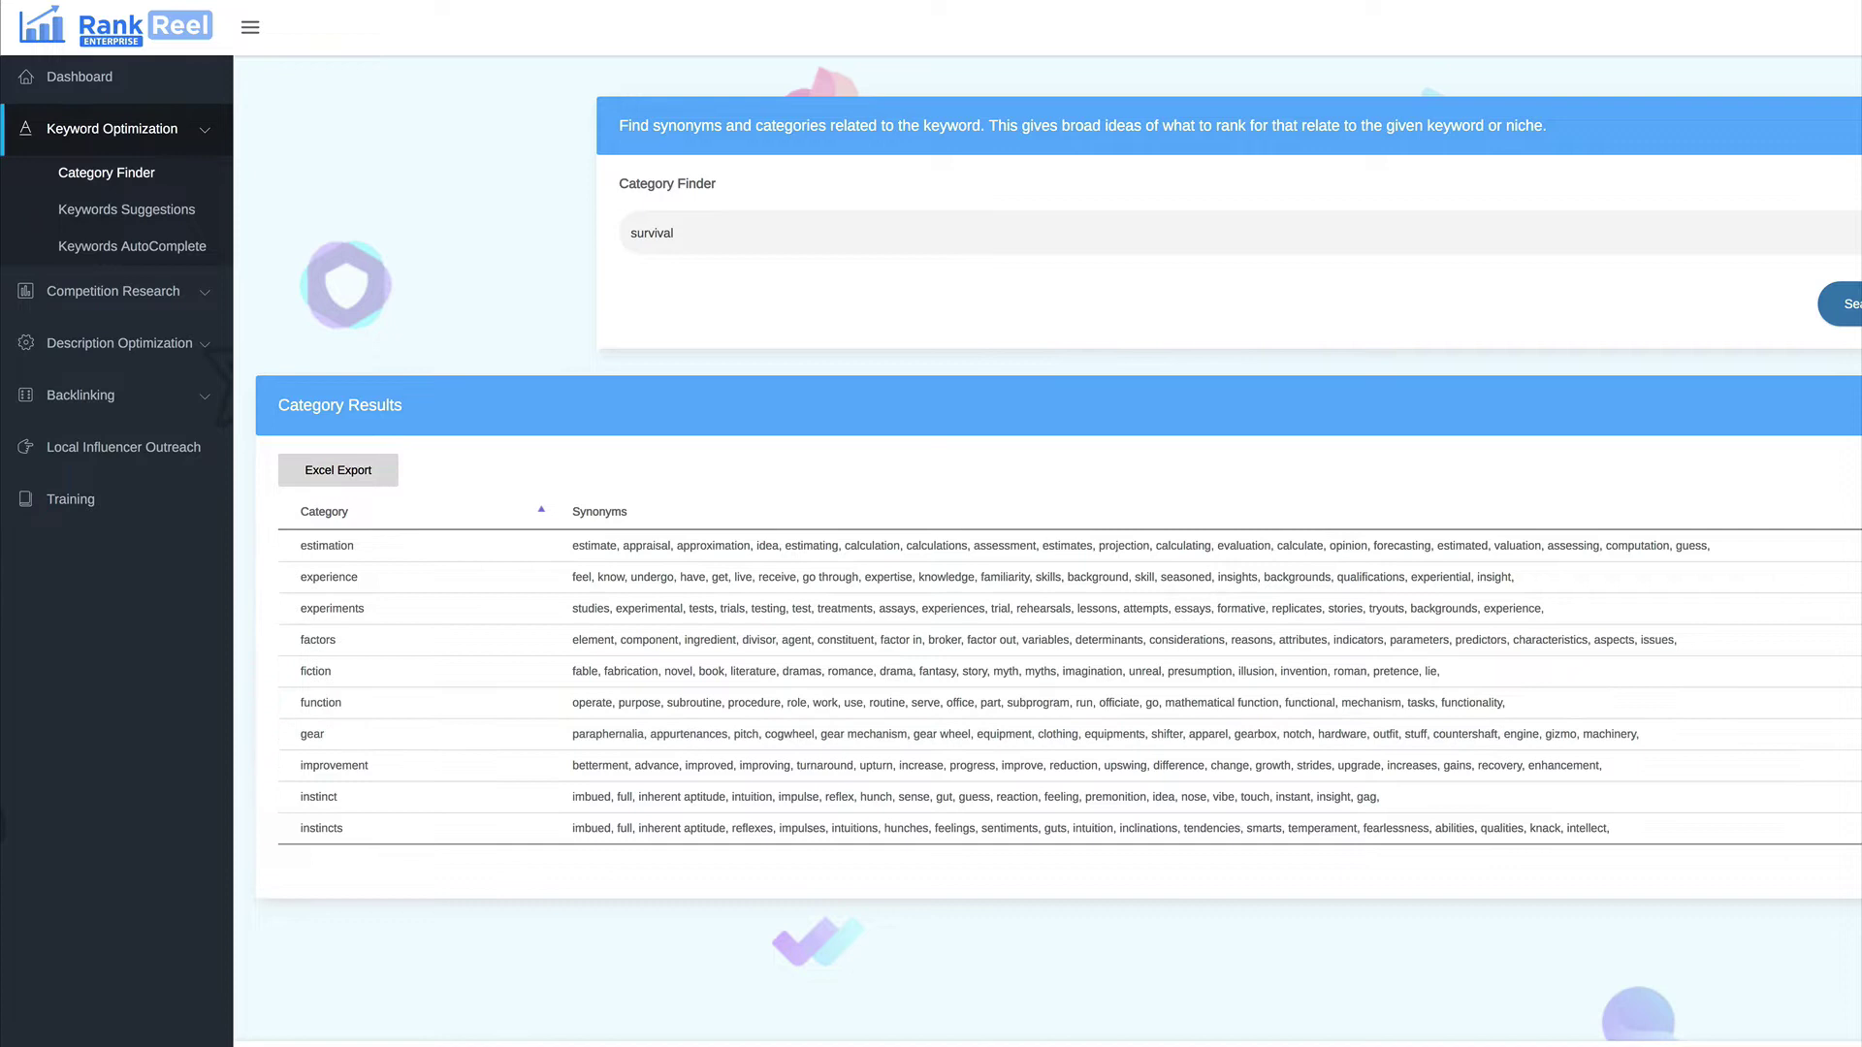
scroll(1067, 686, down, 5)
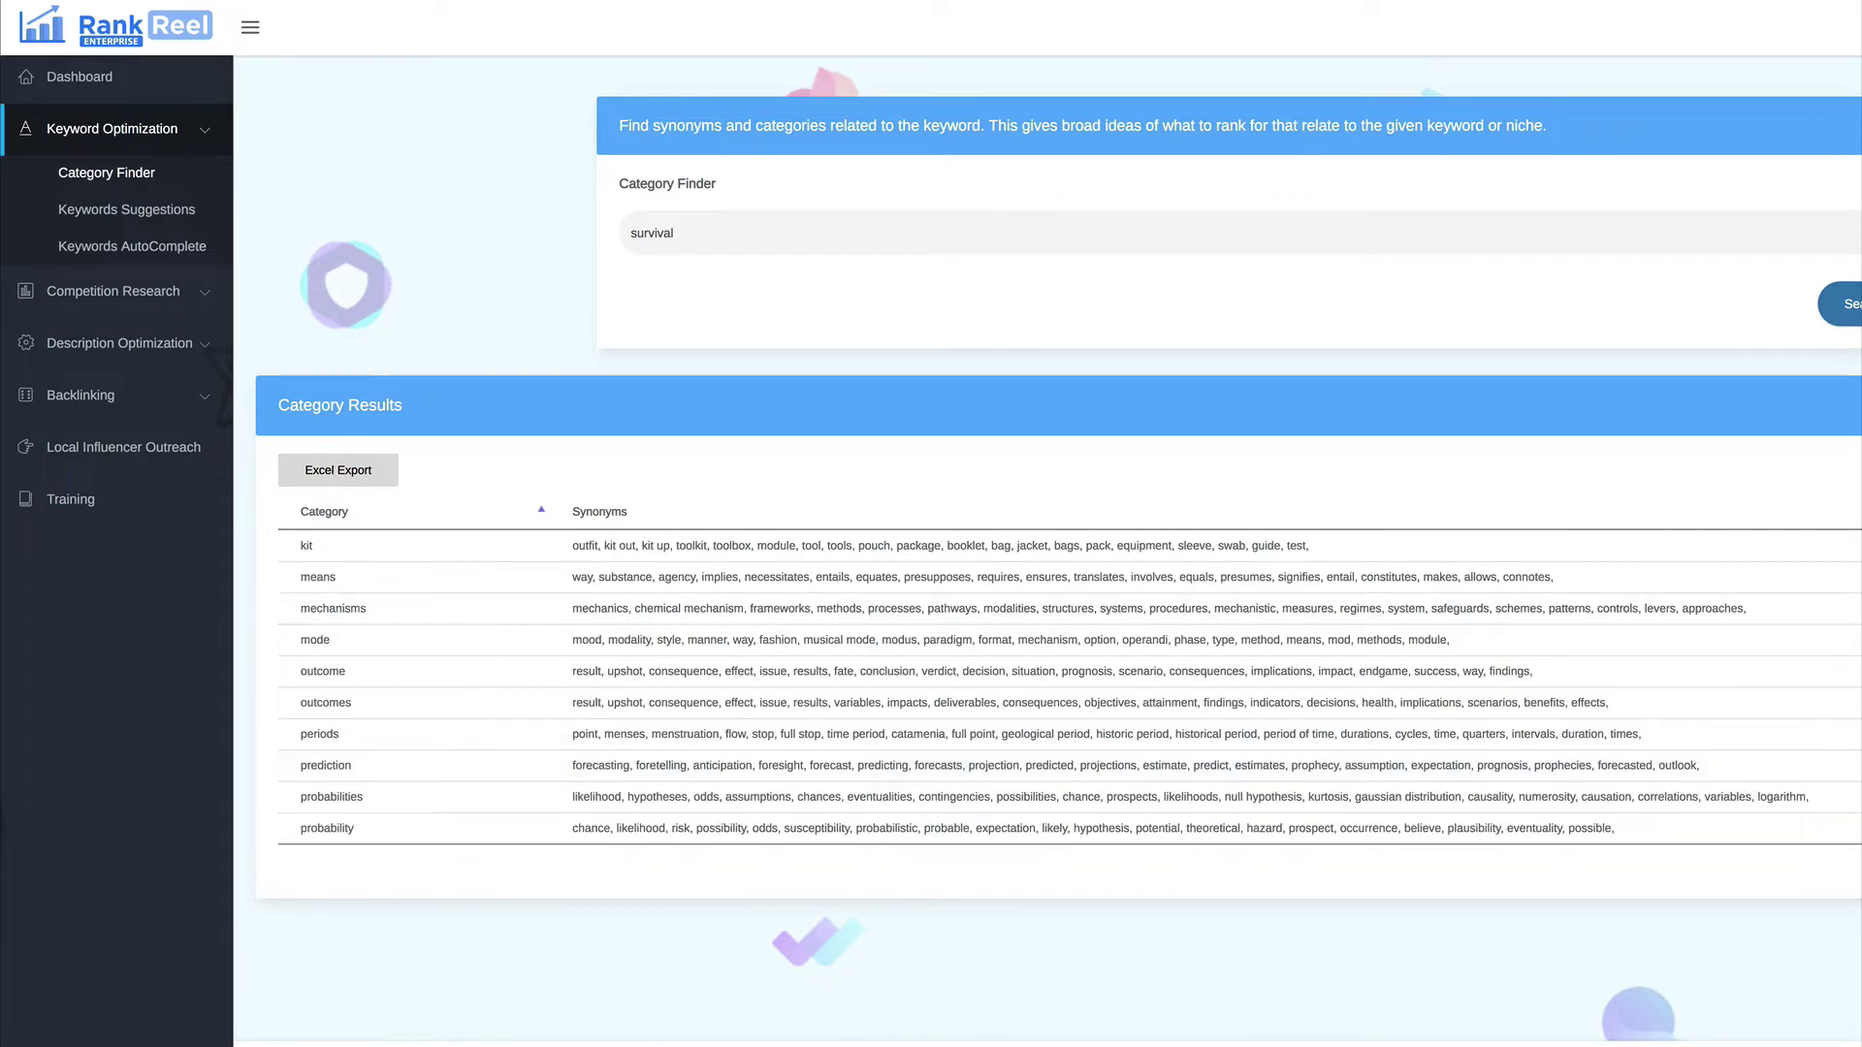
scroll(1066, 687, down, 5)
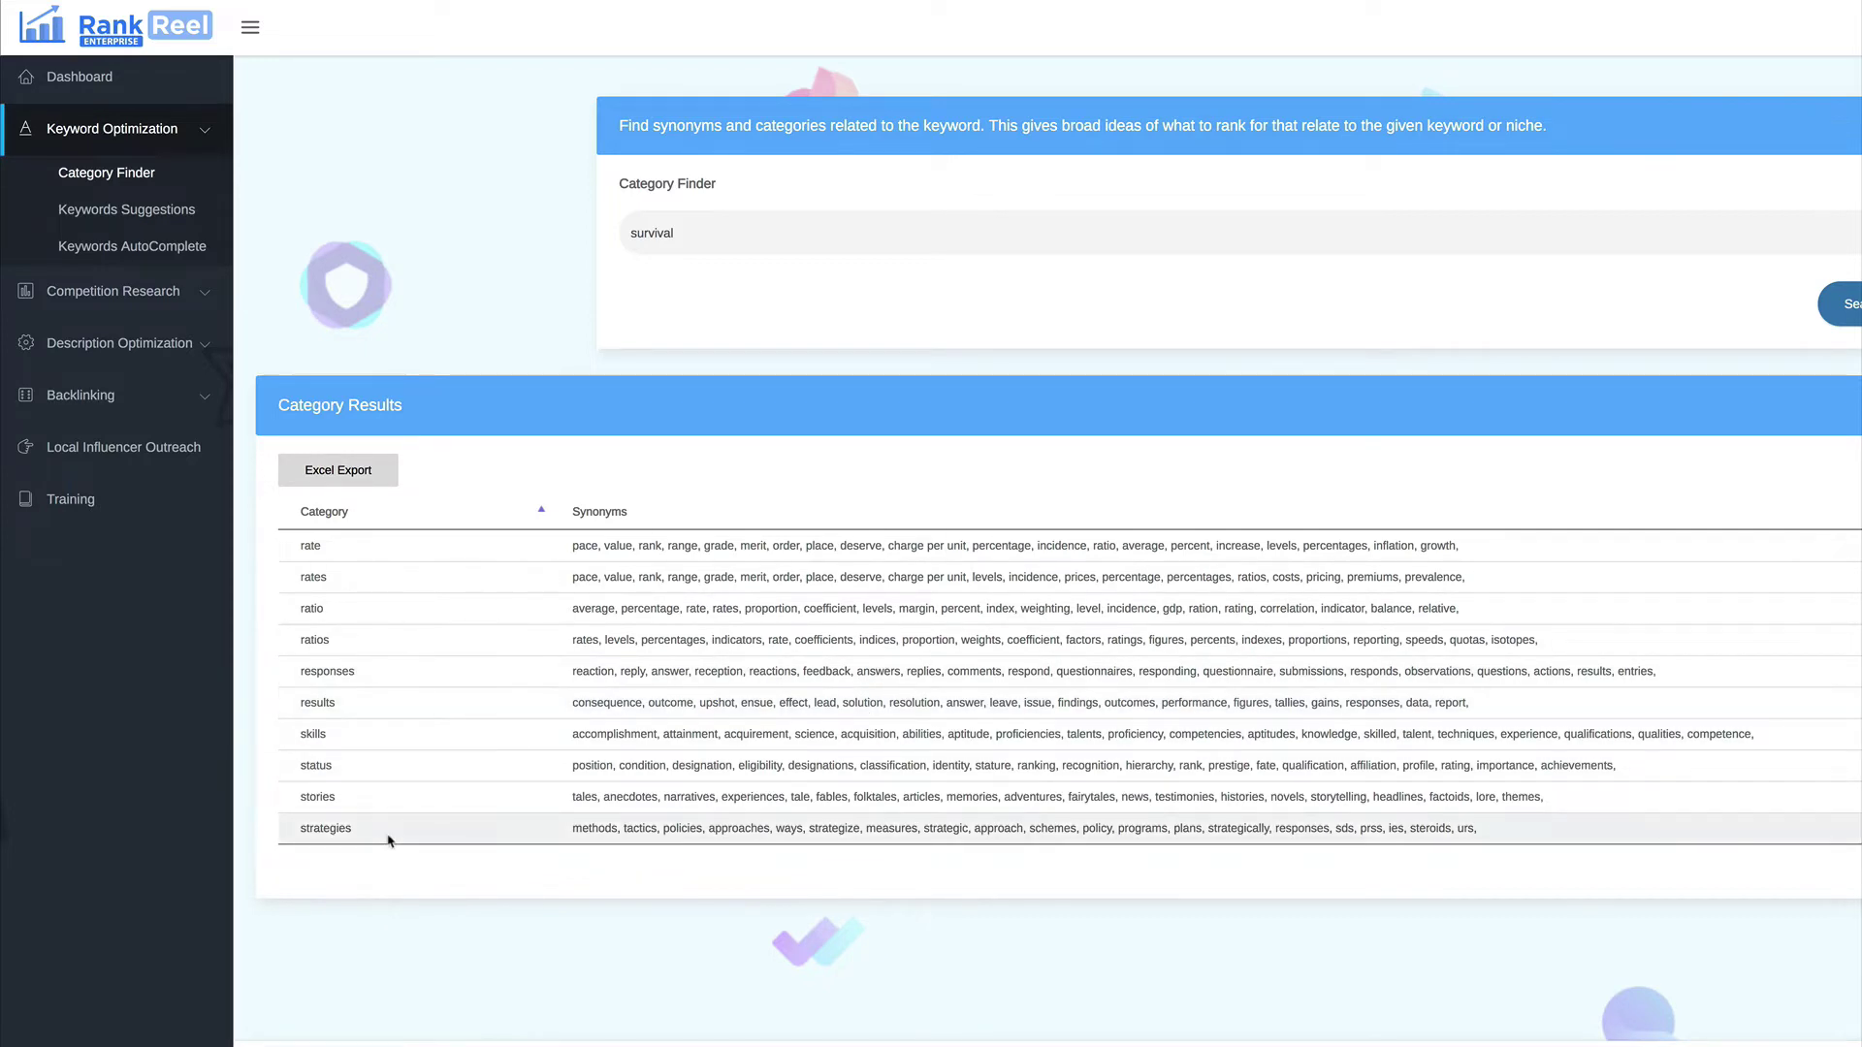
click(352, 470)
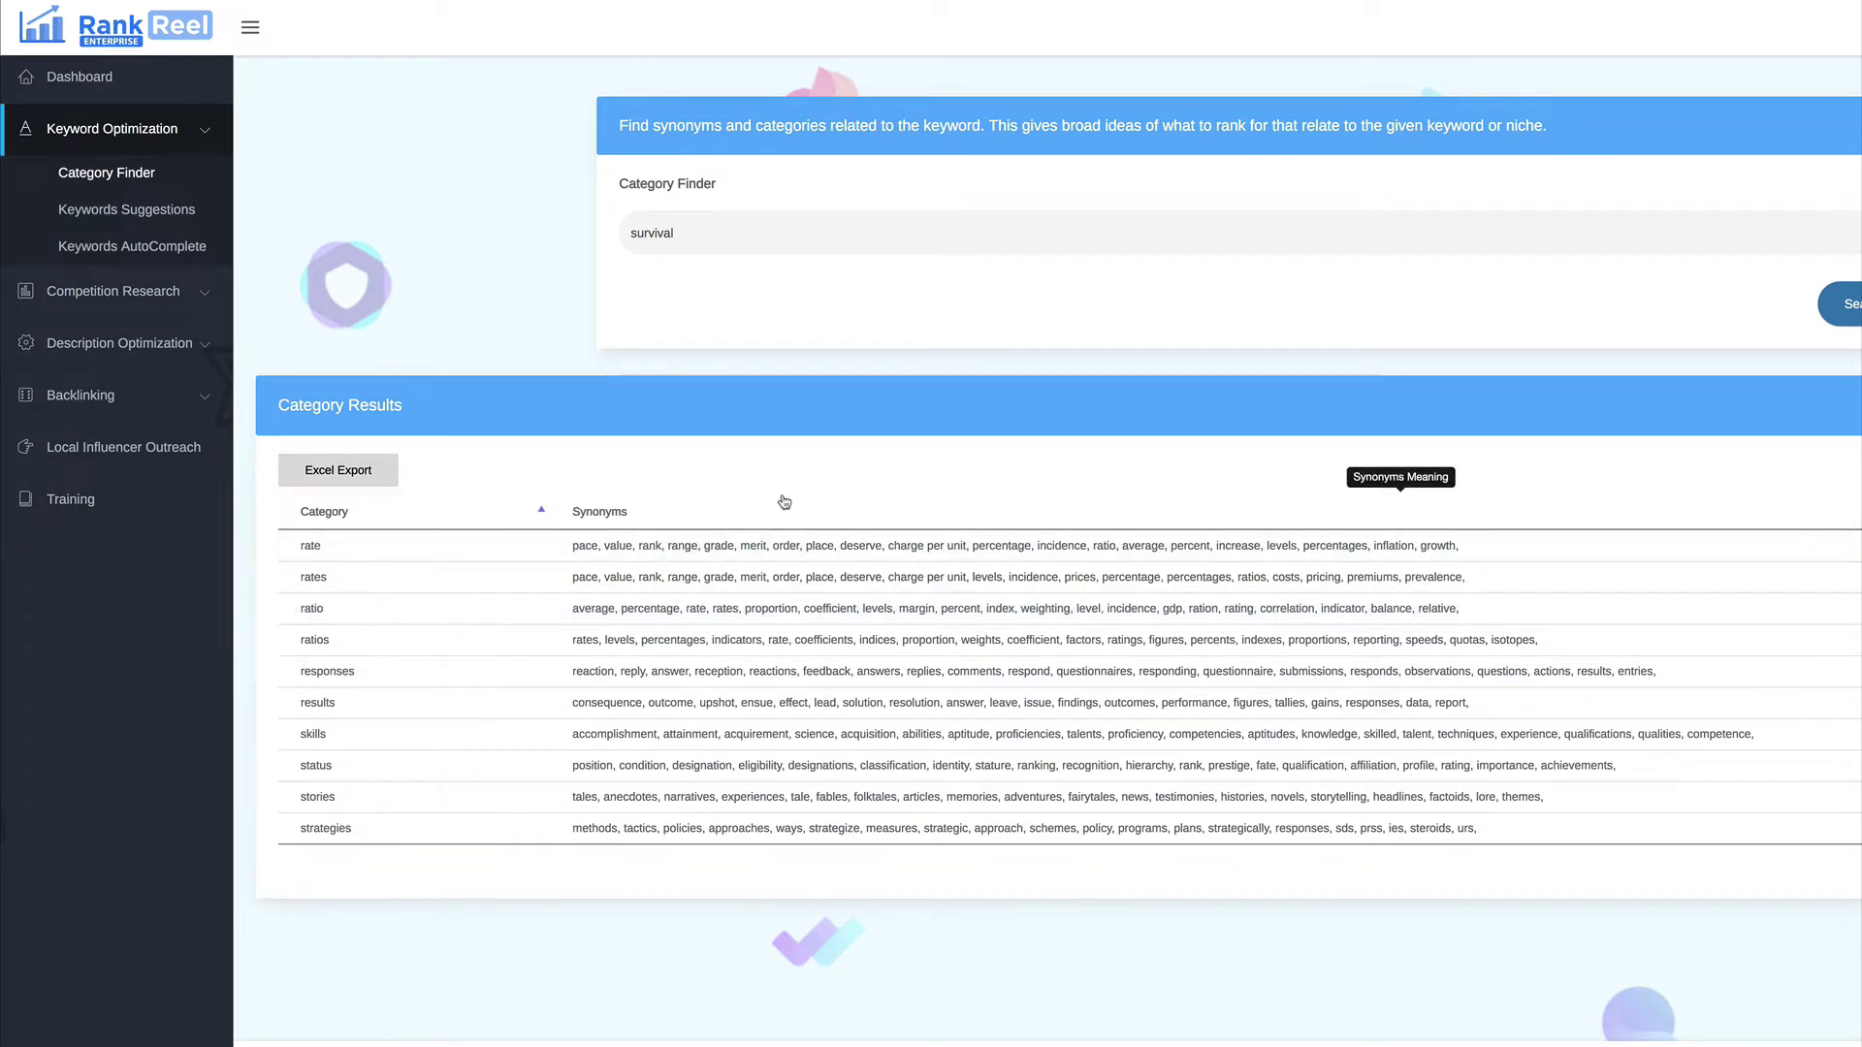
Get Keywords Suggestions with monthly search volumes for 'Survival'.
click(143, 225)
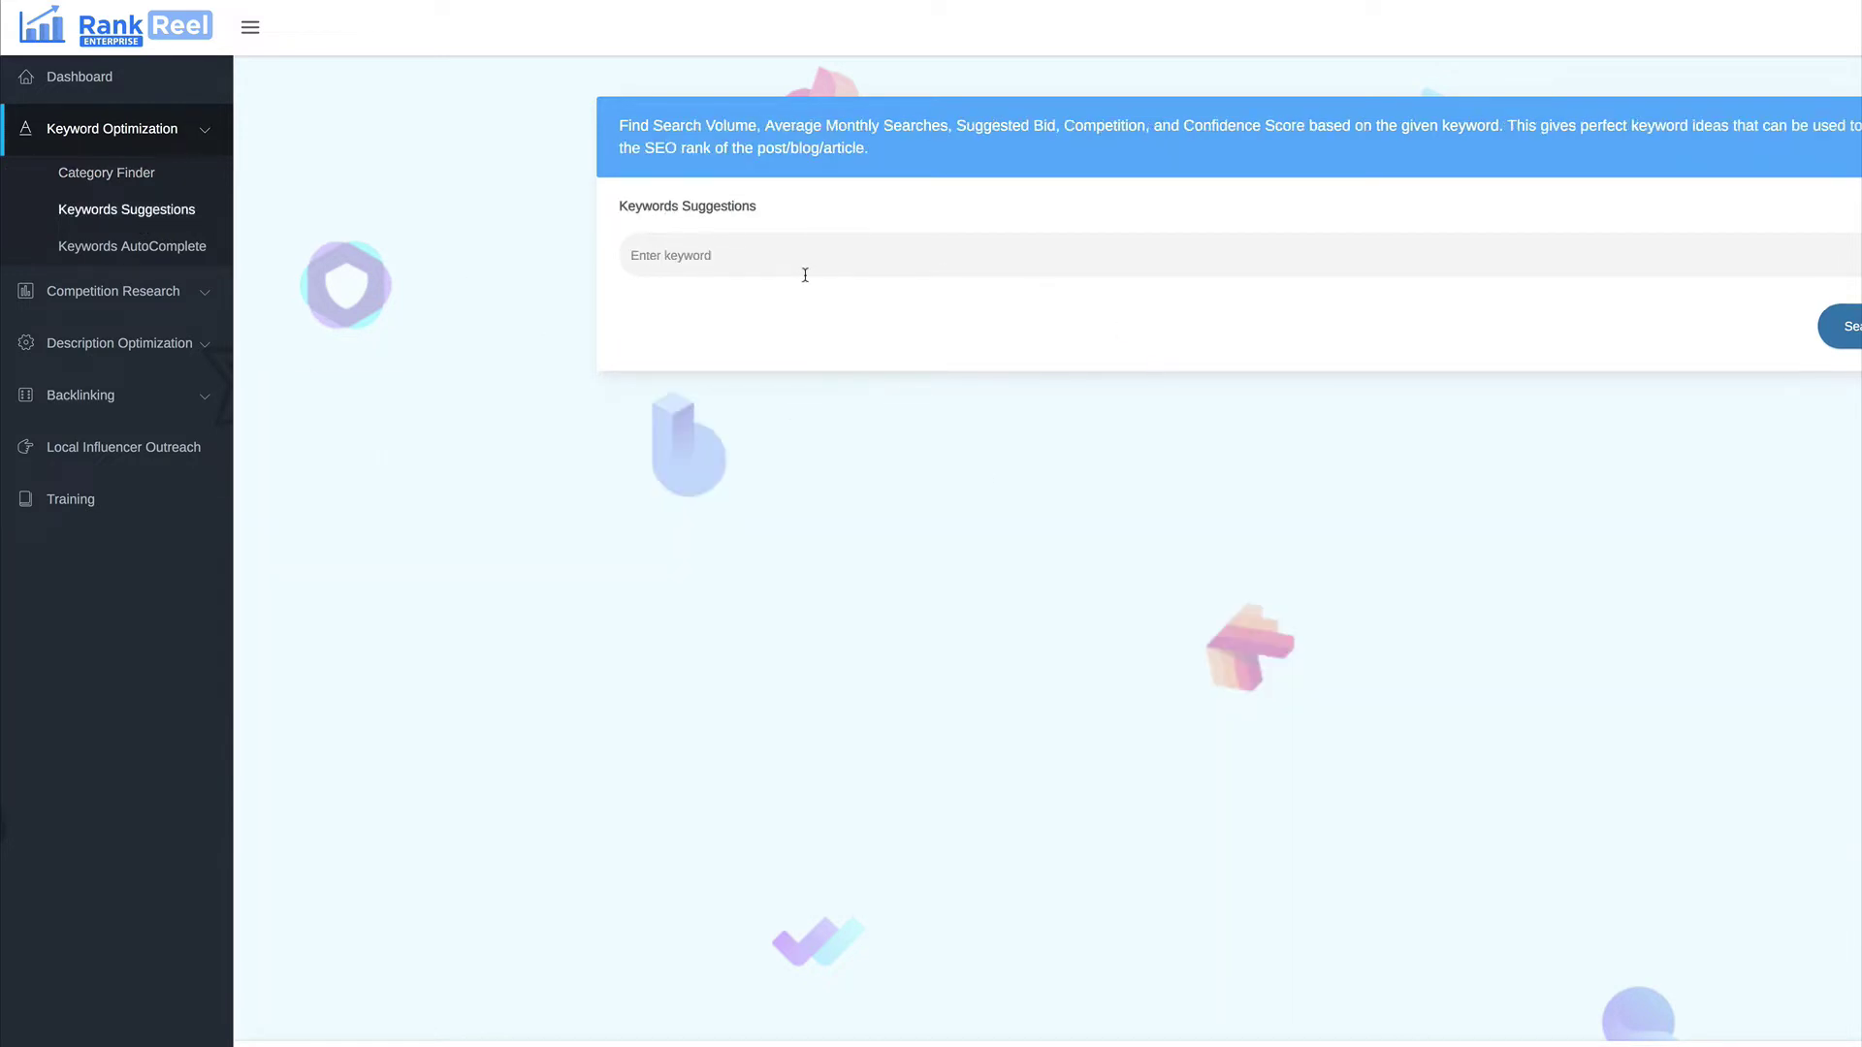
click(805, 263)
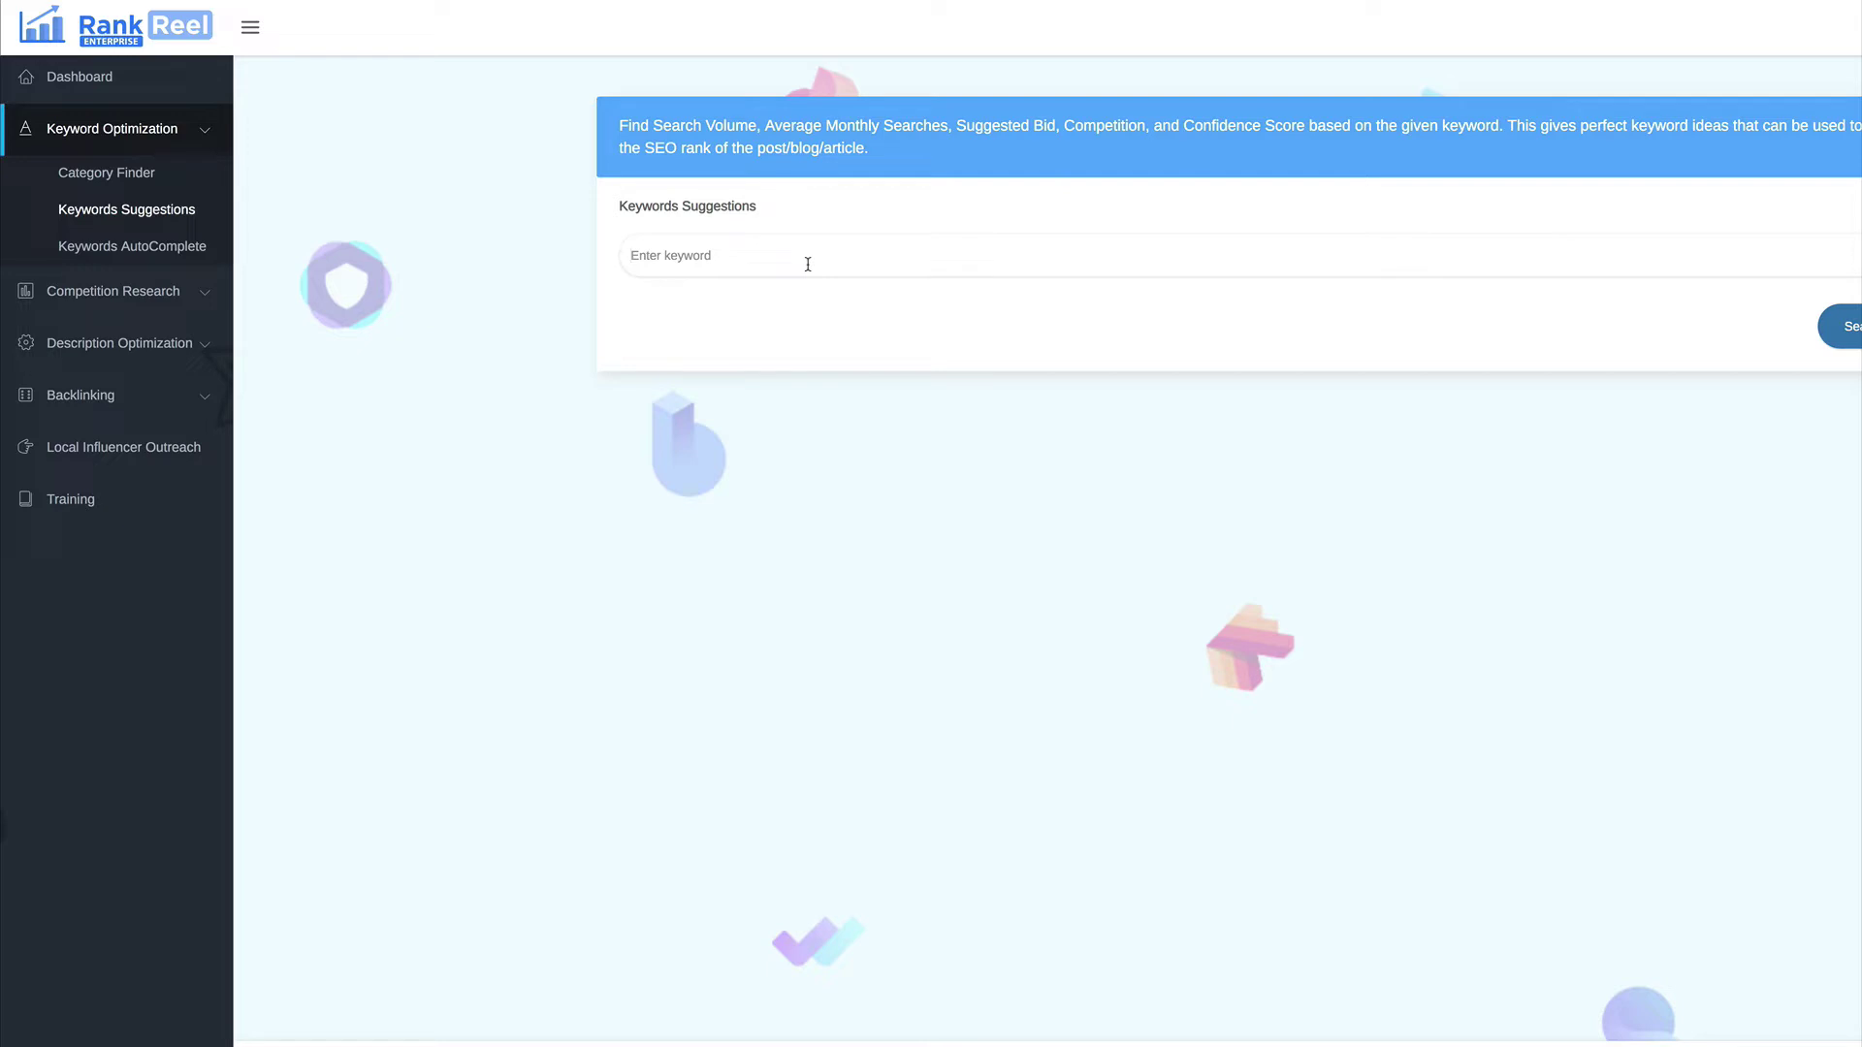
text(survival)
click(628, 284)
click(1843, 327)
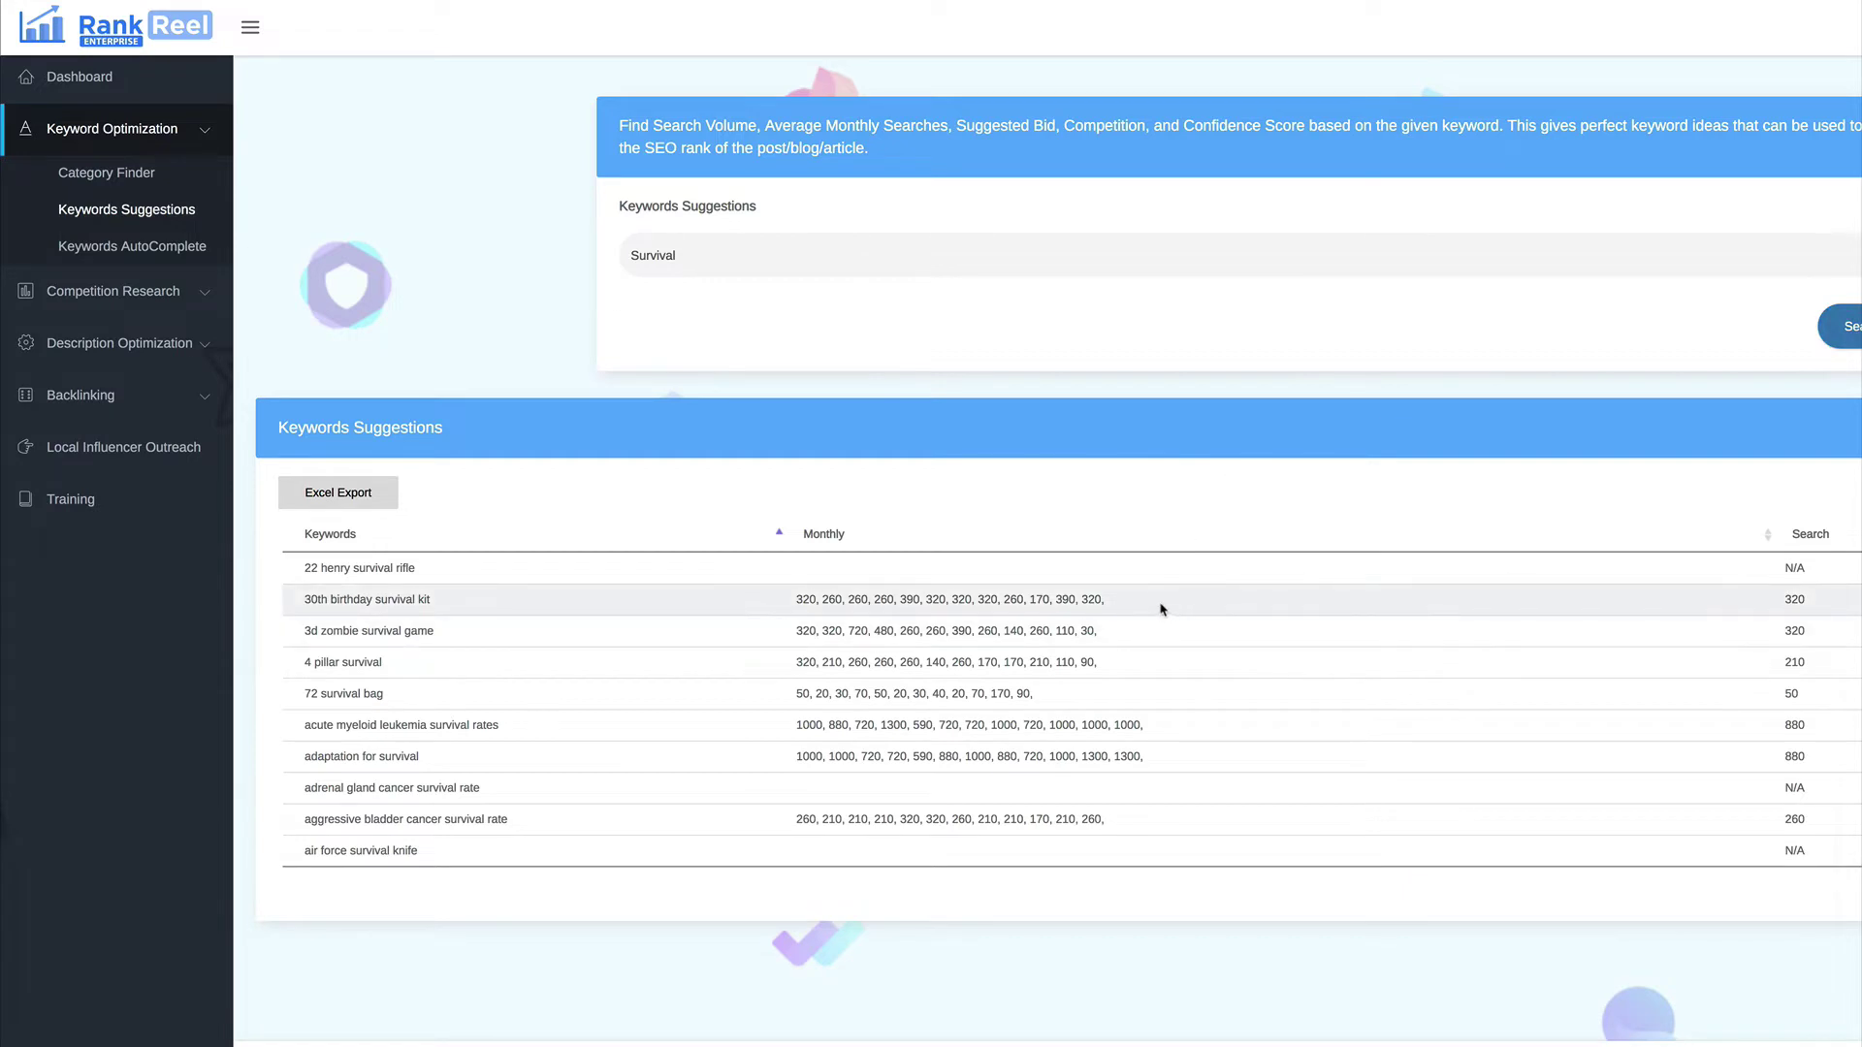
Read the tooltips explaining the Monthly and Search columns of the suggestions table.
mouse_move(861, 551)
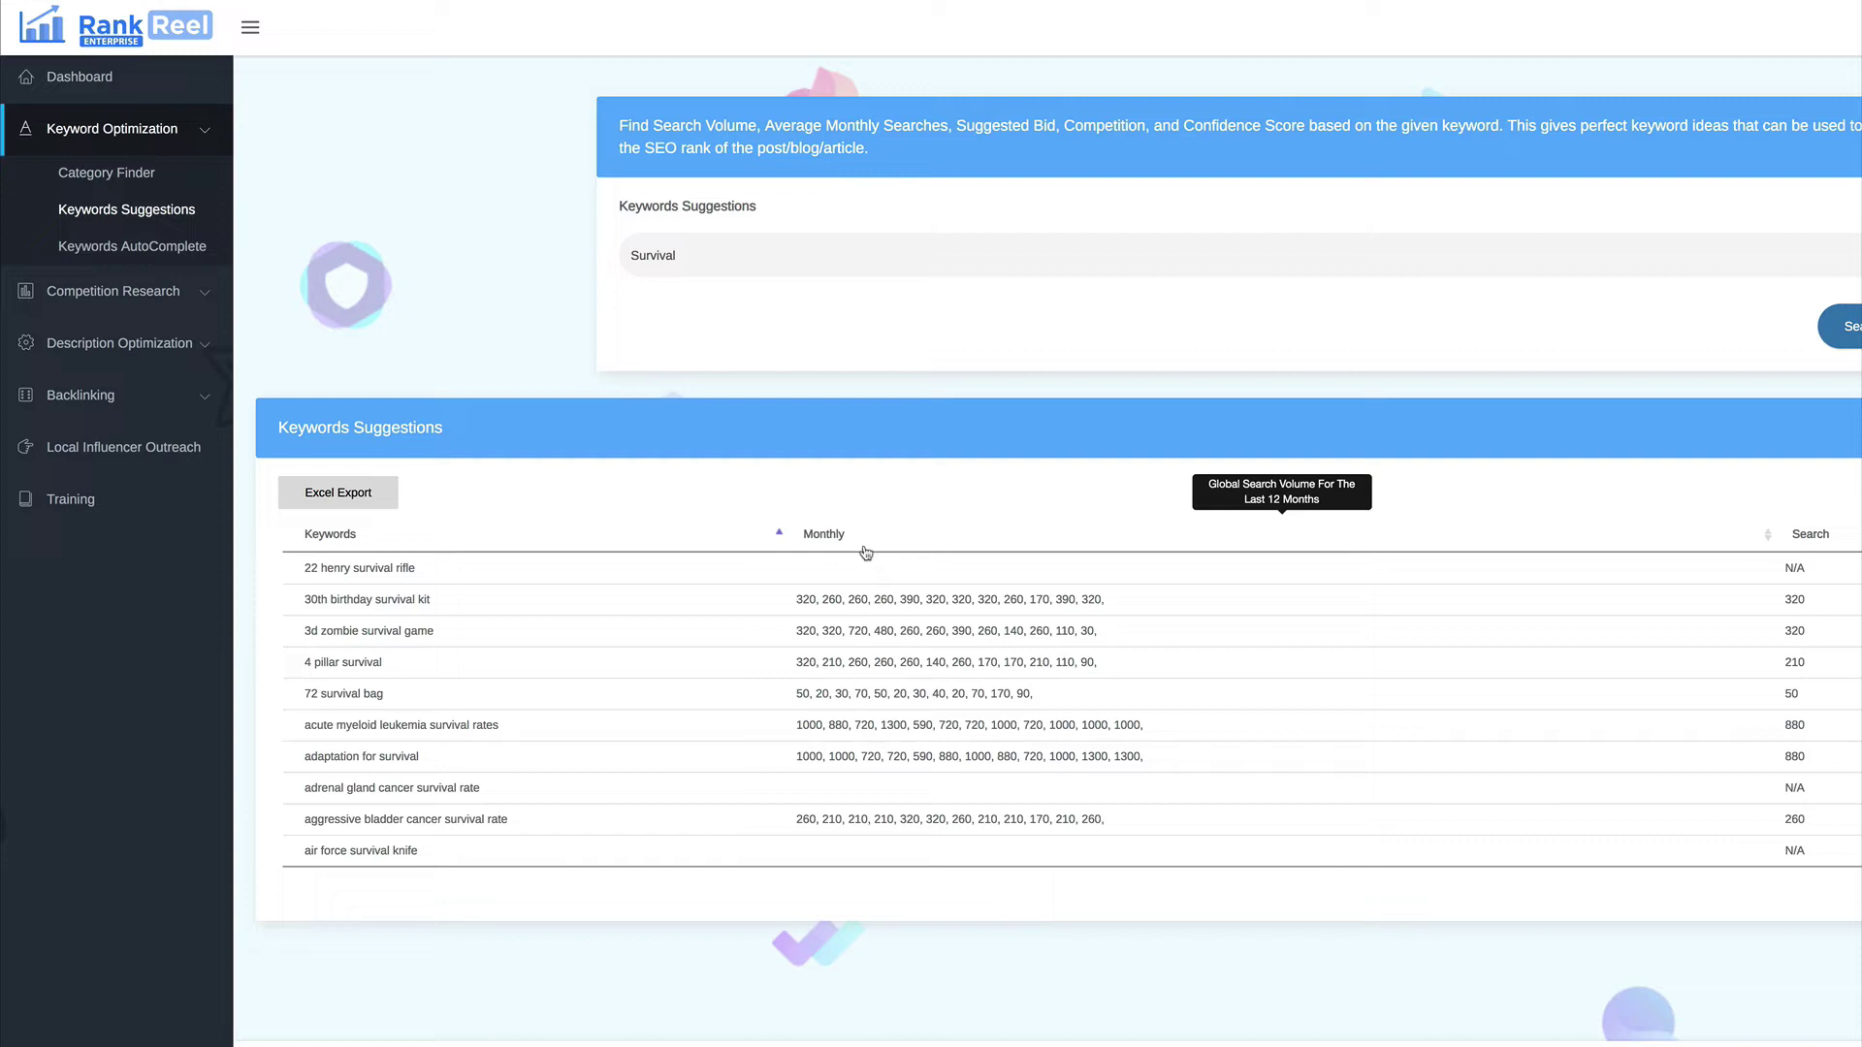
mouse_move(1806, 539)
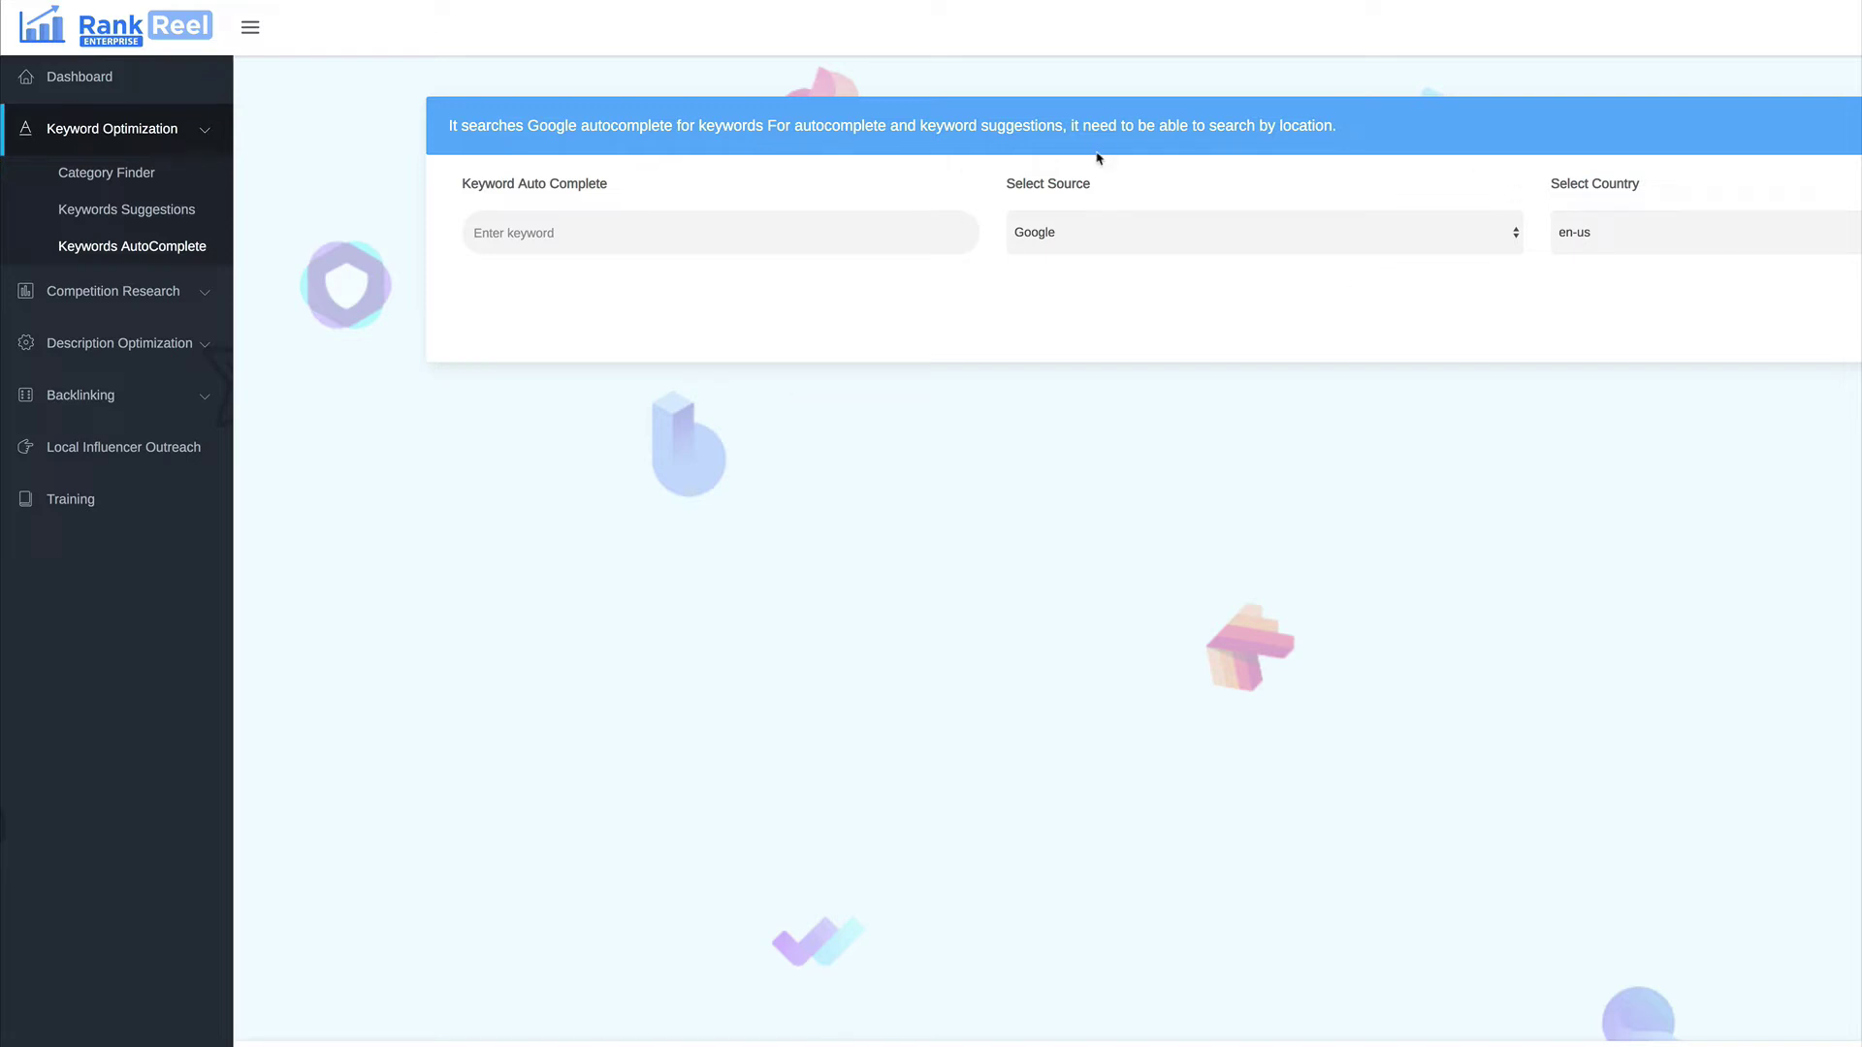
Open the YouTube Competition tool from the competition research section.
click(112, 296)
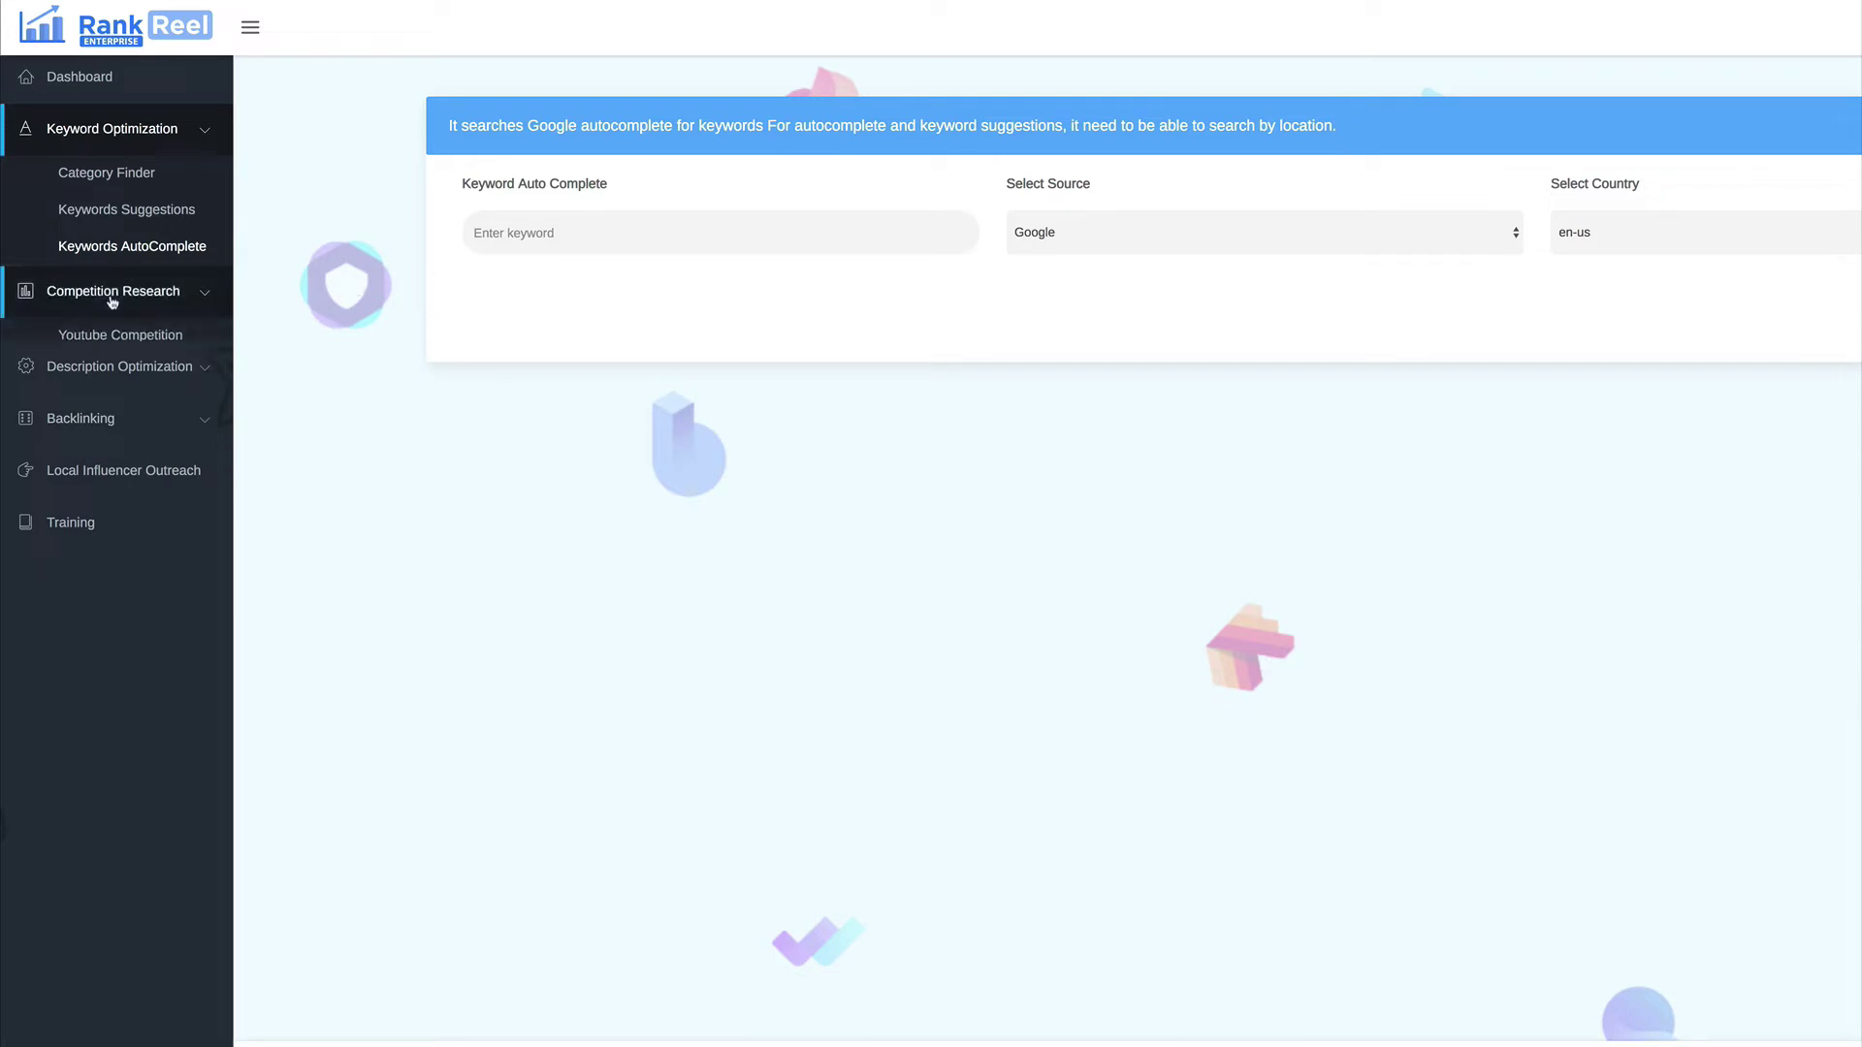
click(155, 339)
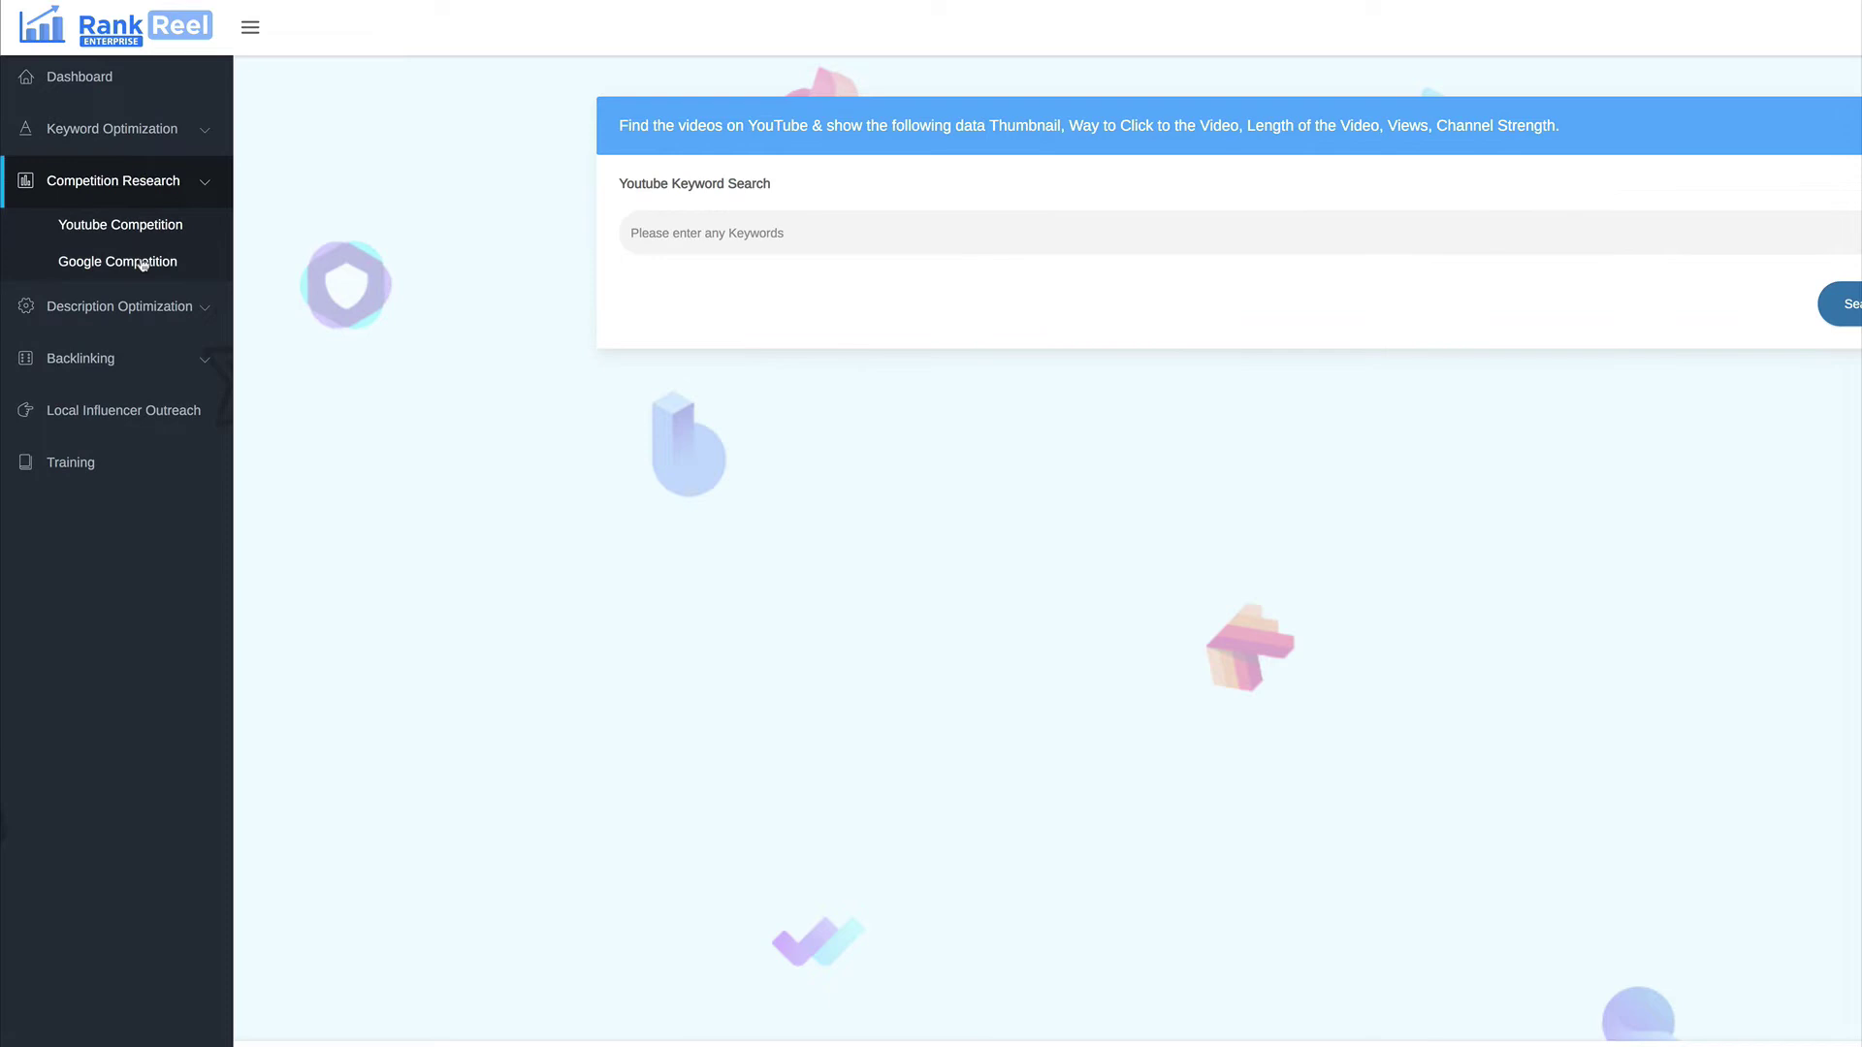
click(142, 263)
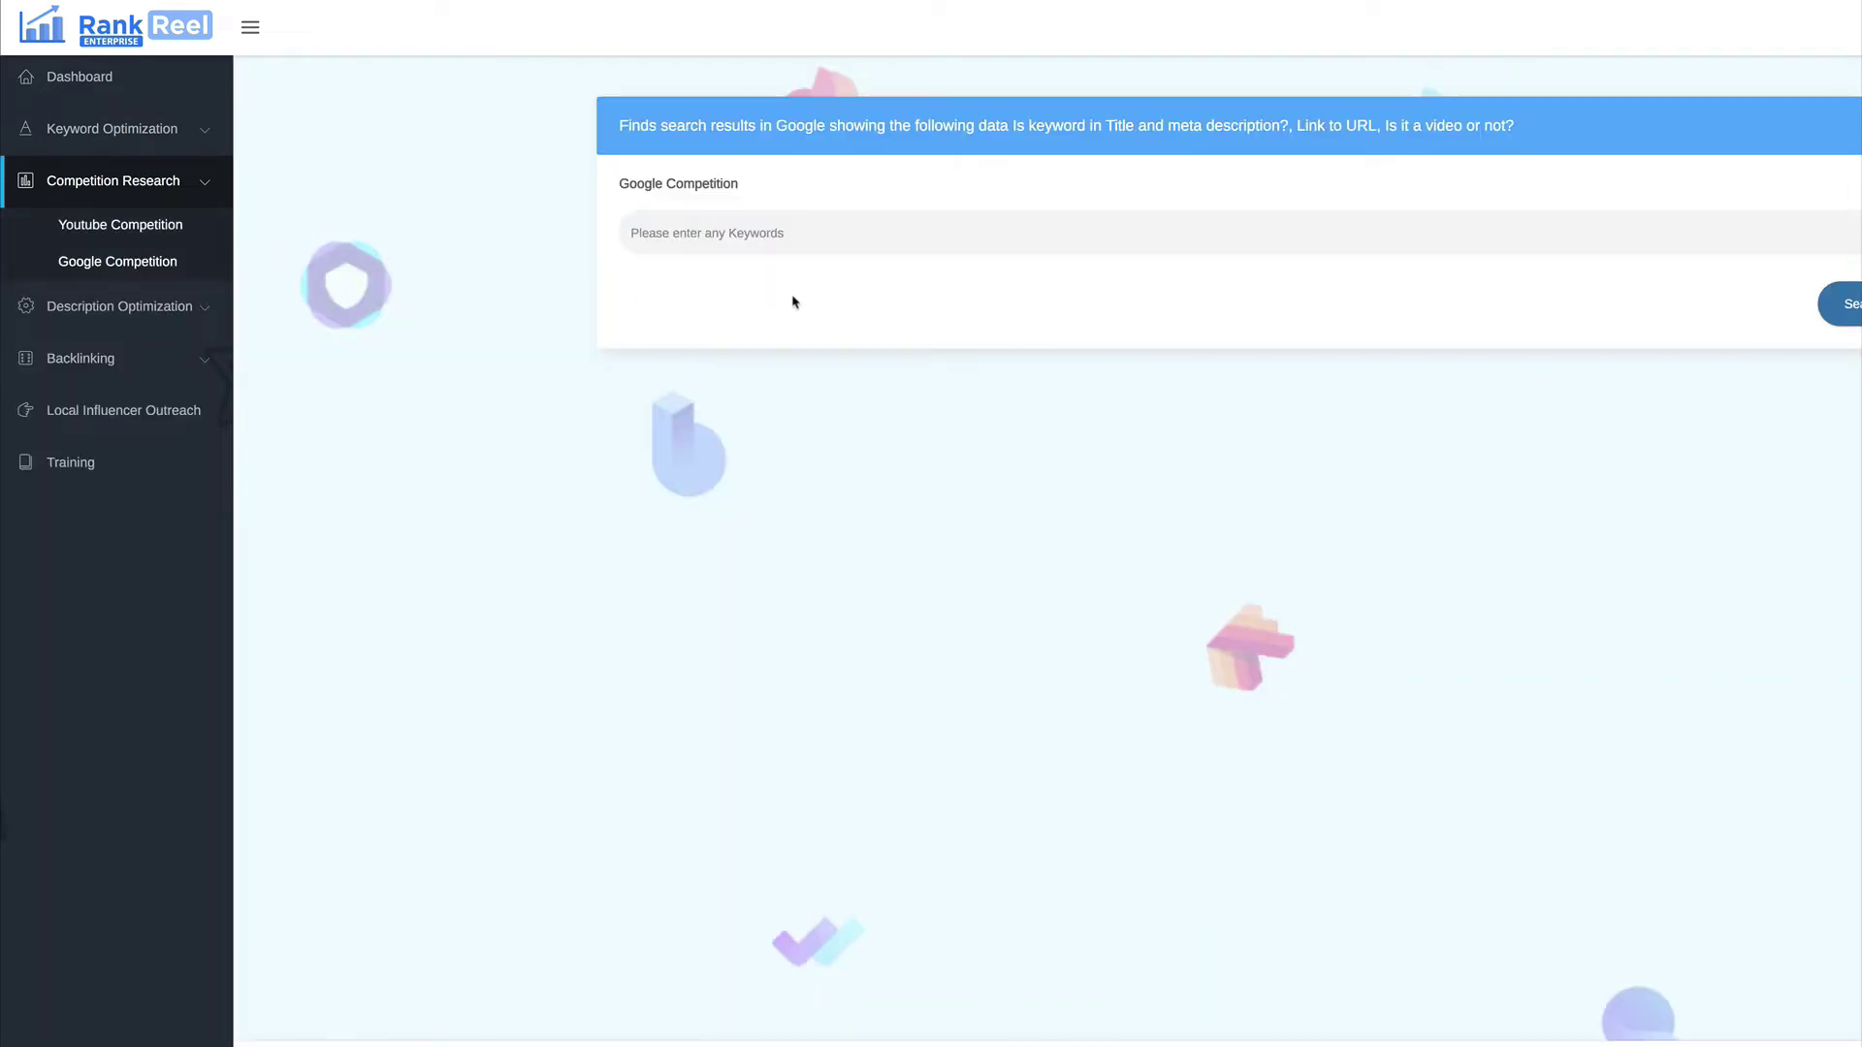
key(alt+Left)
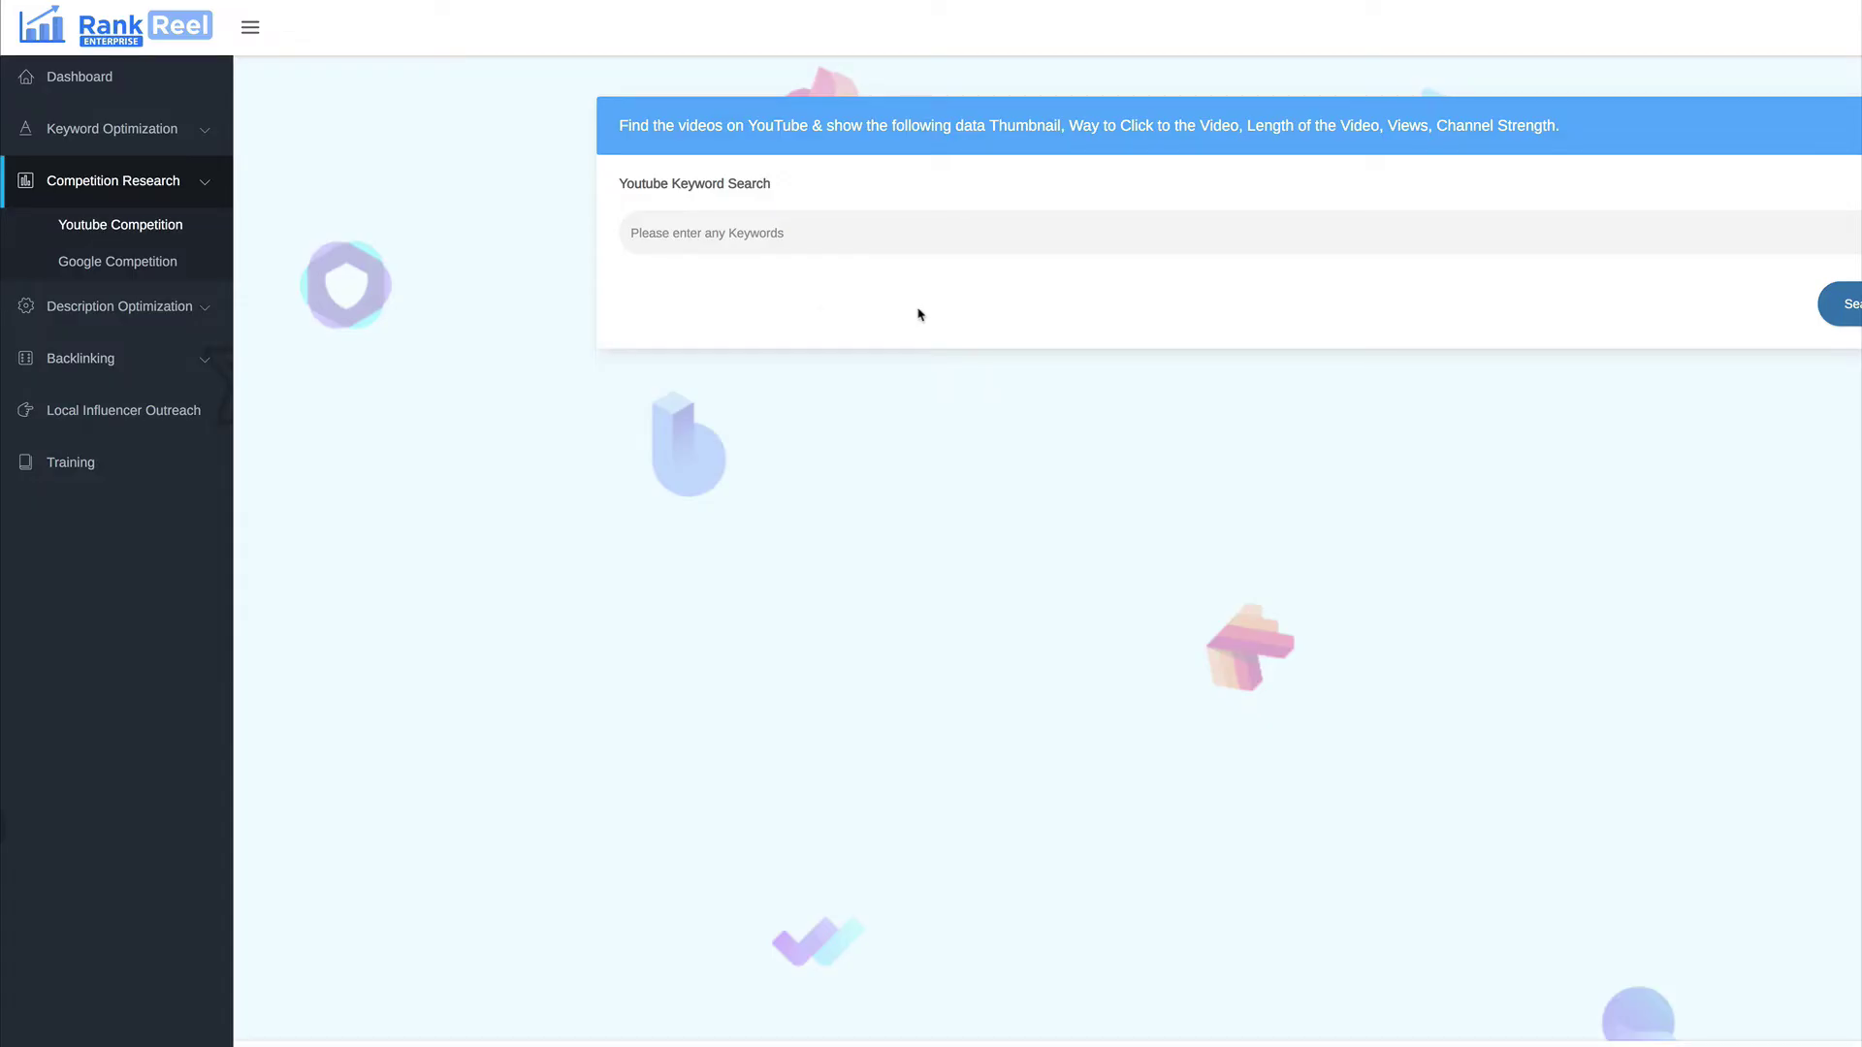
Search YouTube competition for 'Survival knife'.
click(740, 236)
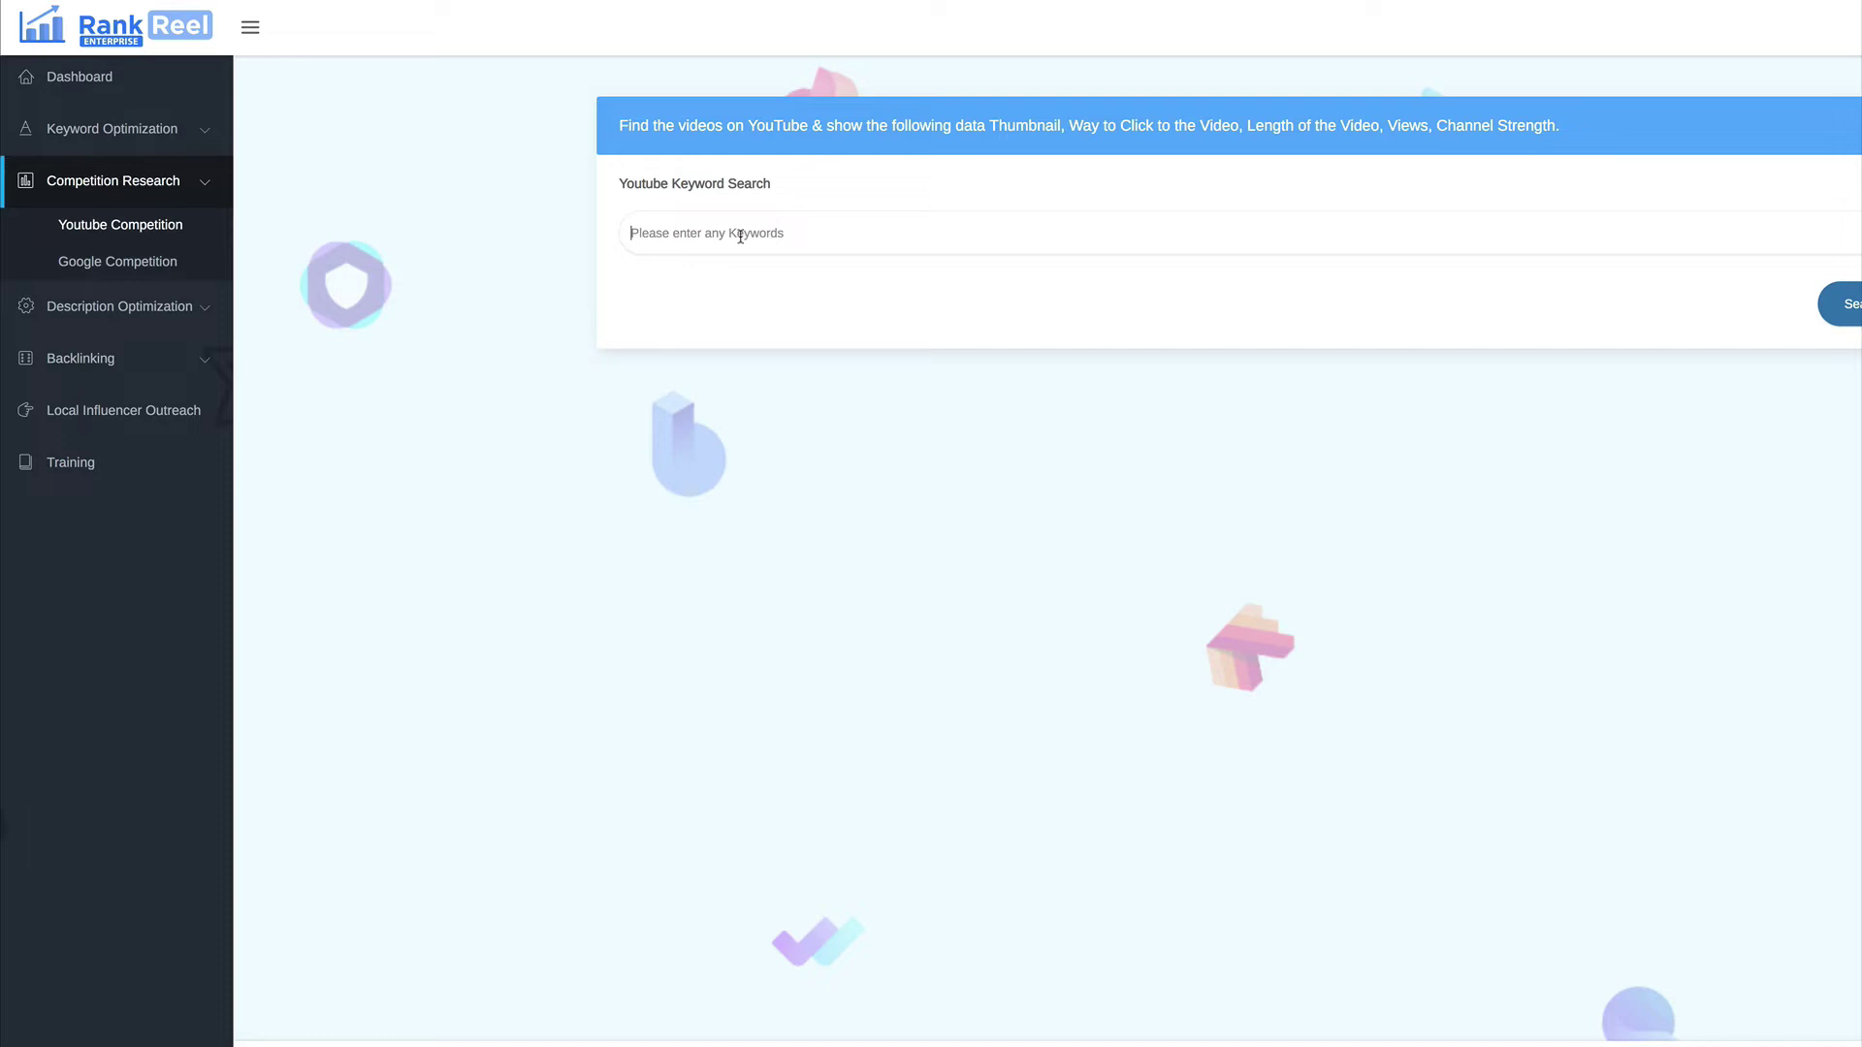
text(survival)
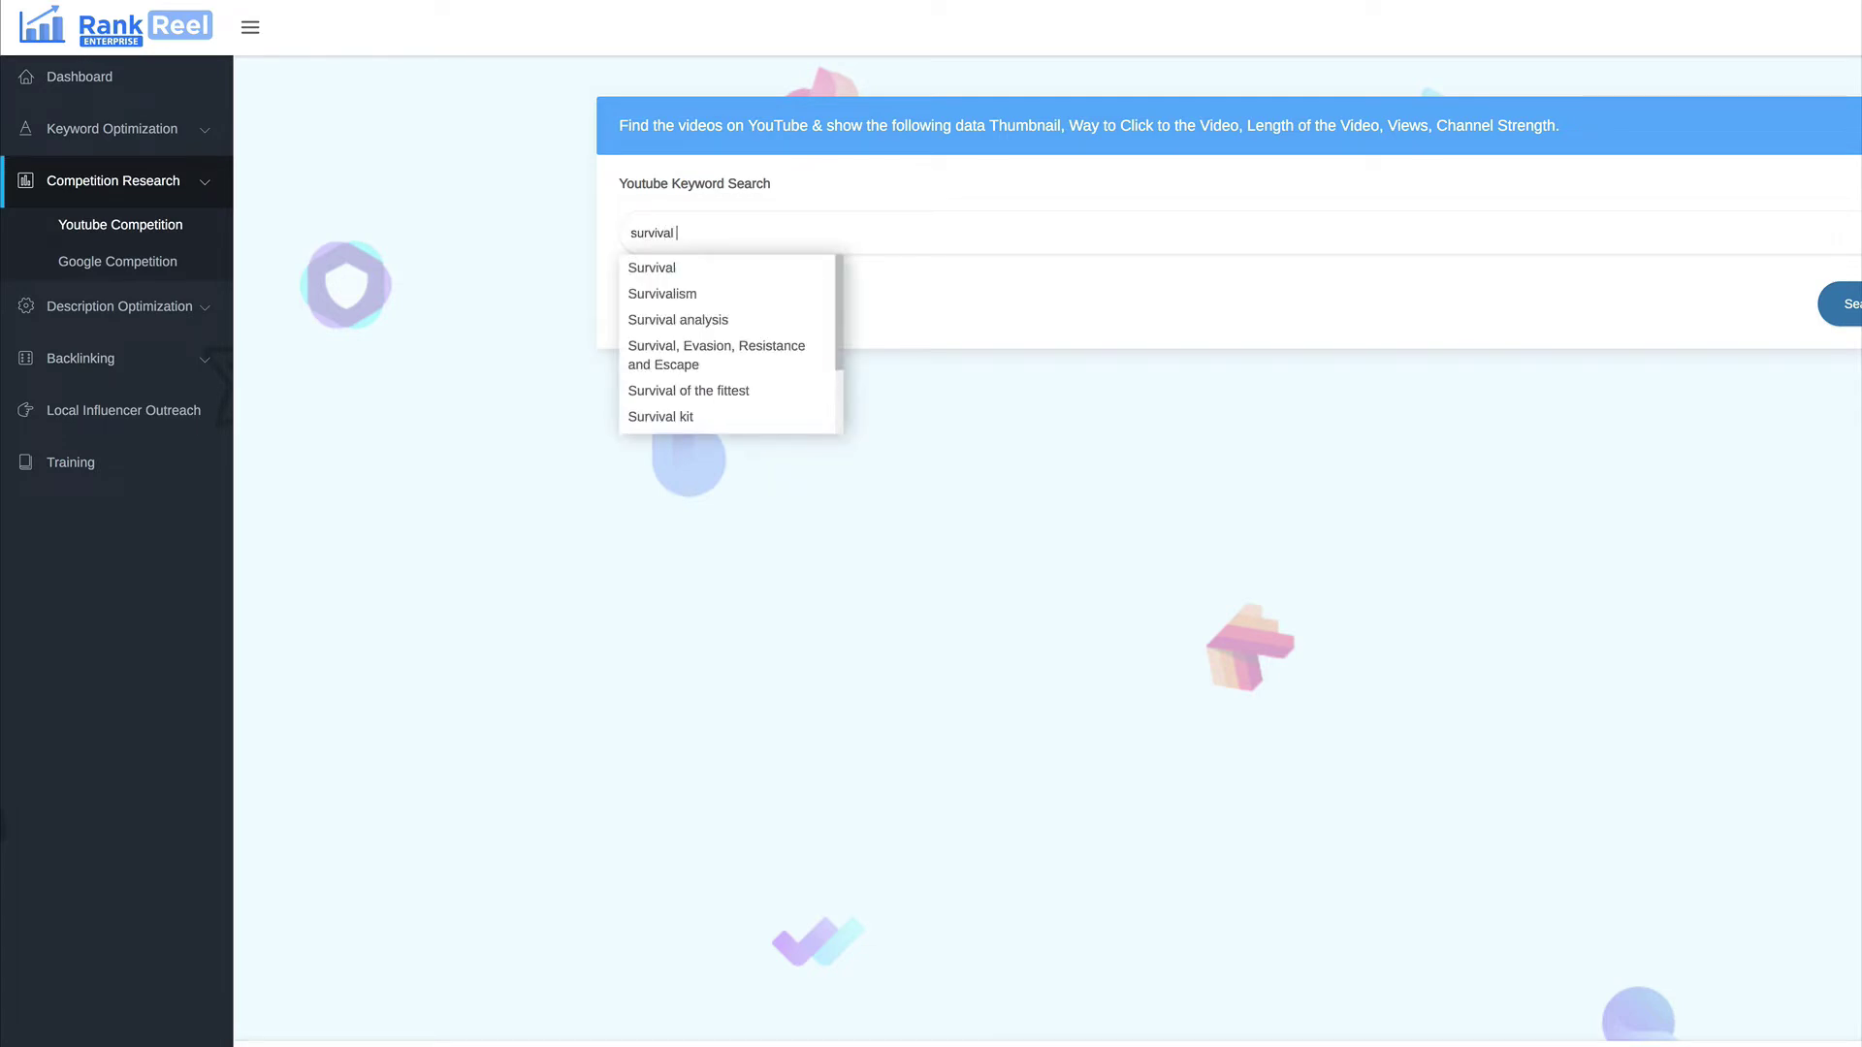
text( knife)
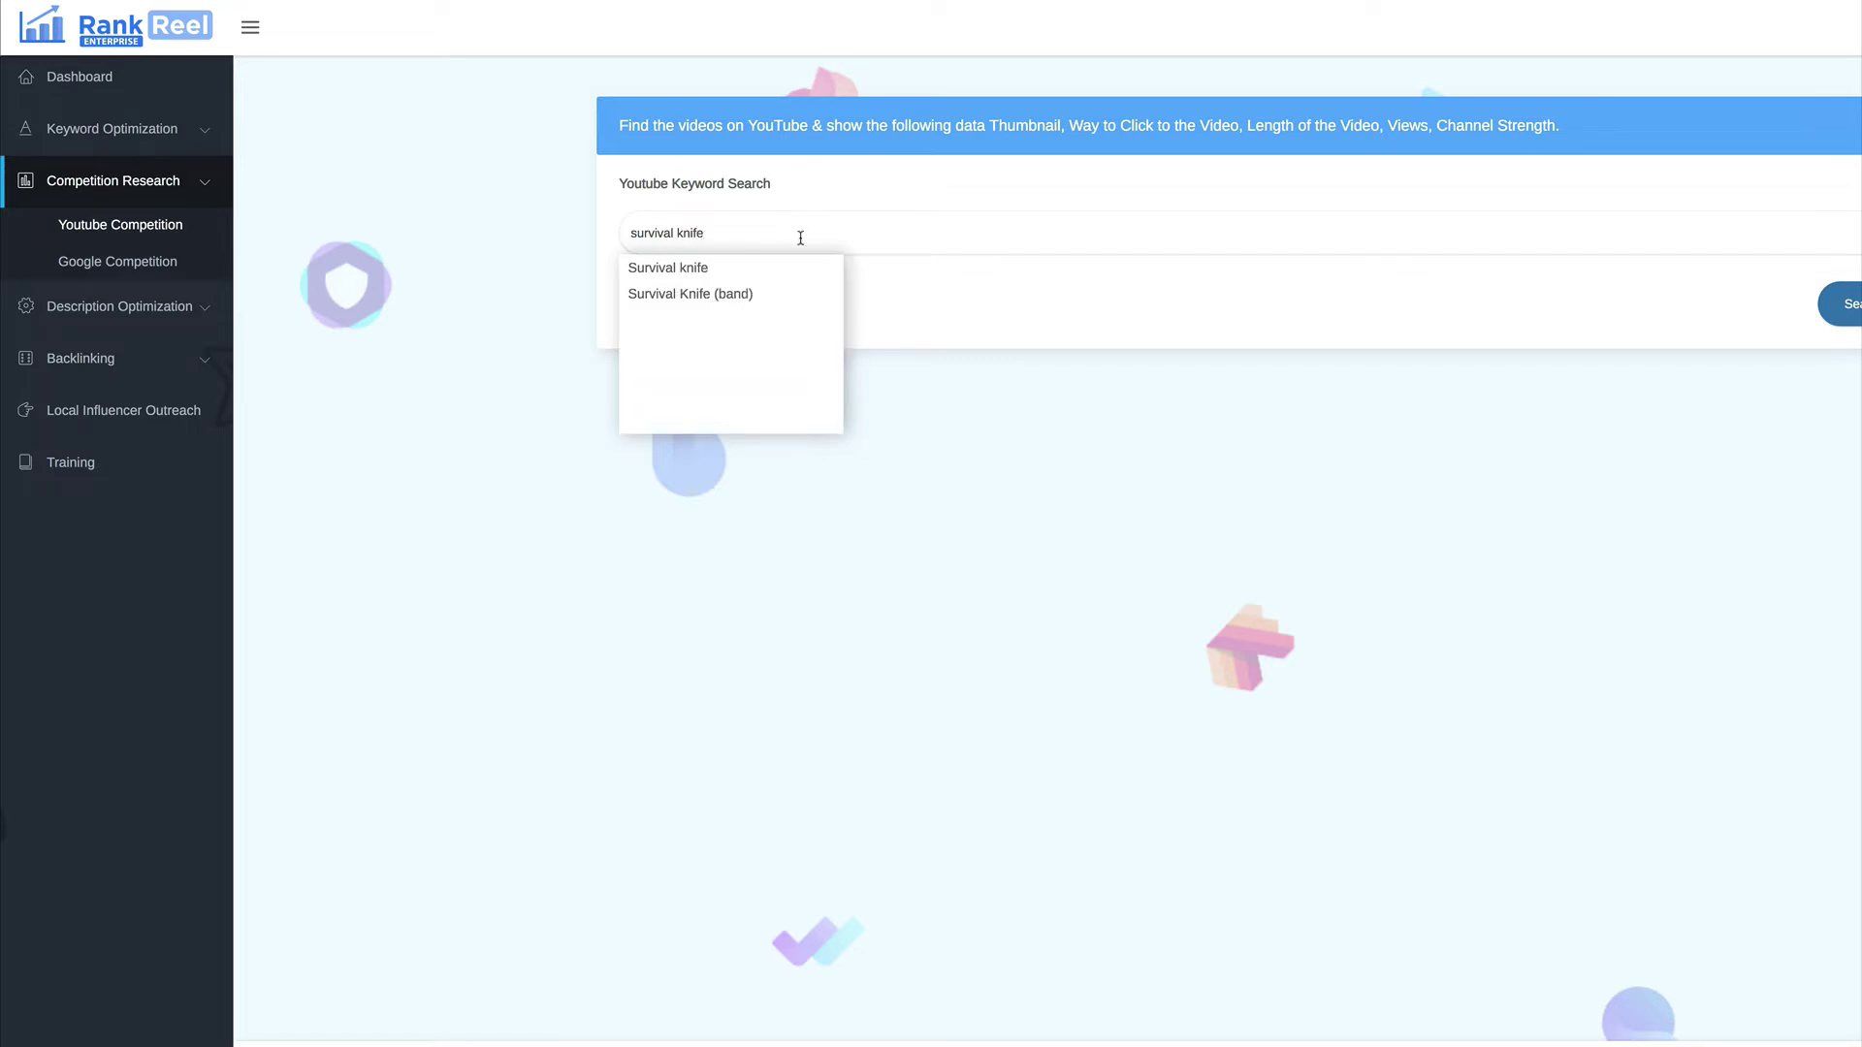
click(655, 271)
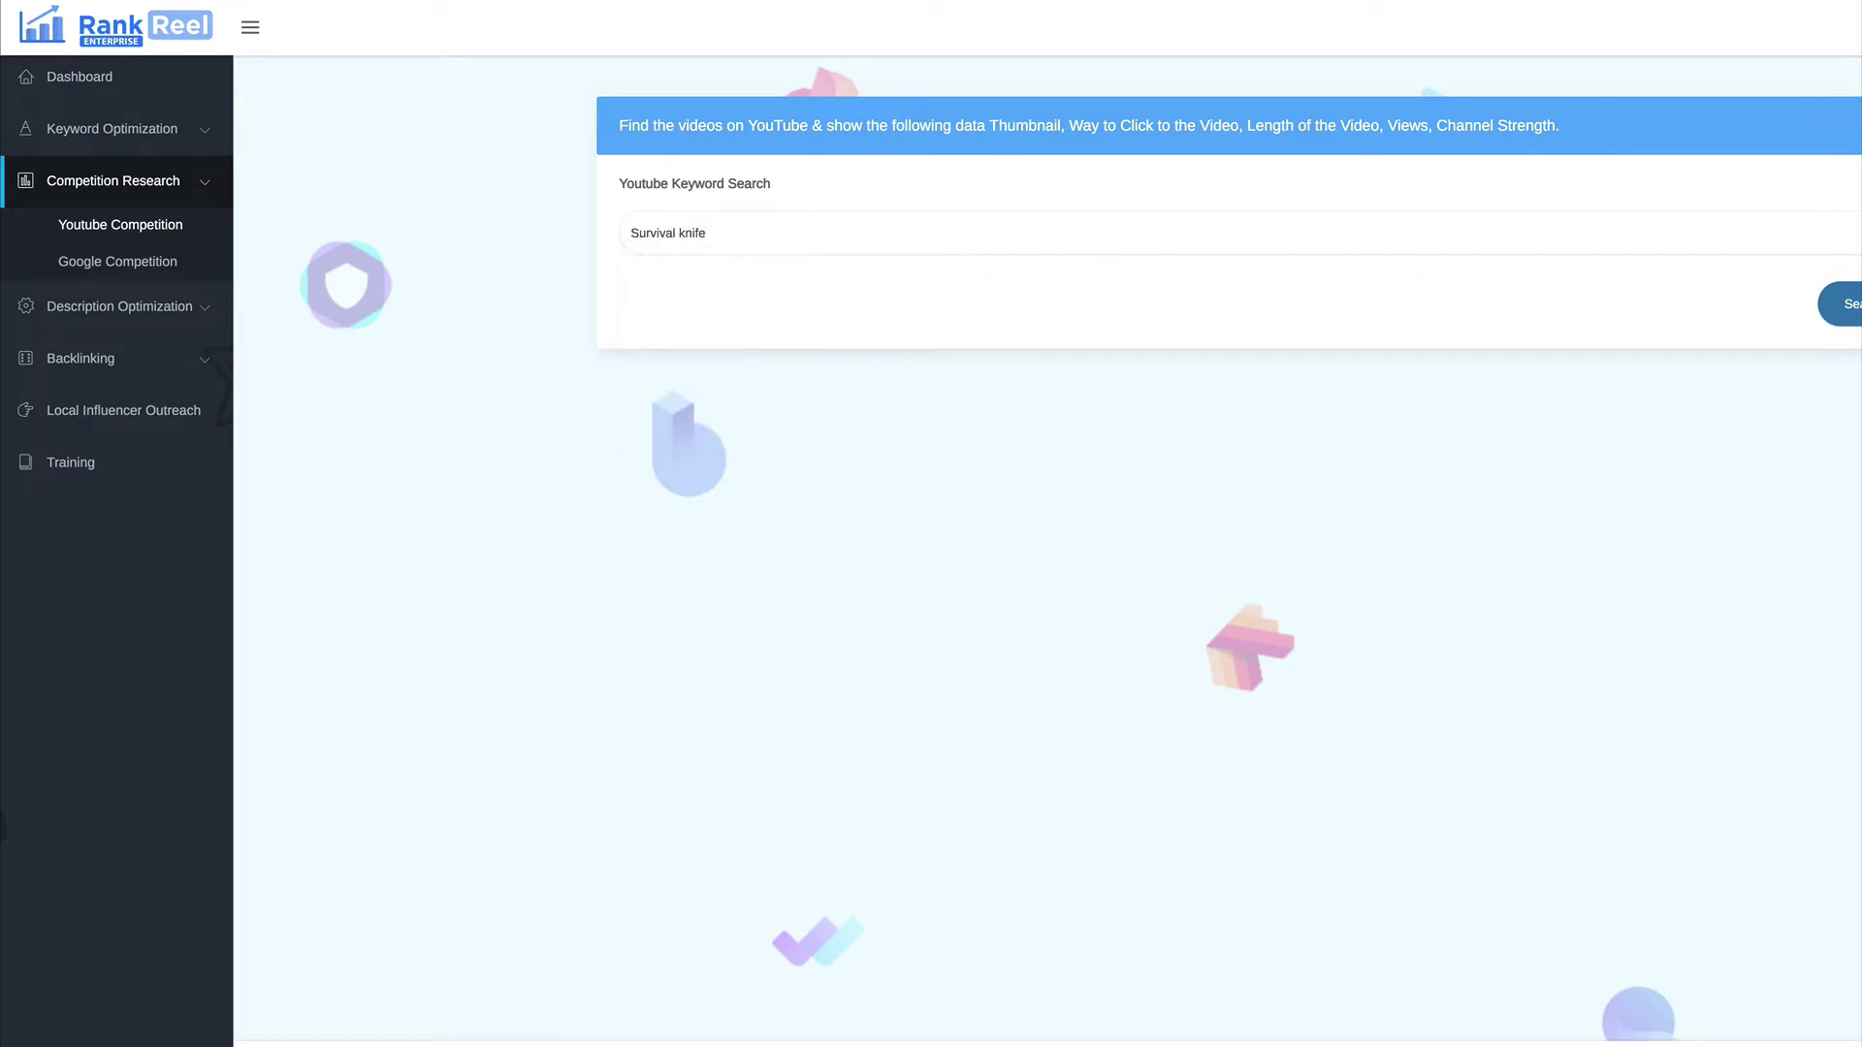
click(1843, 303)
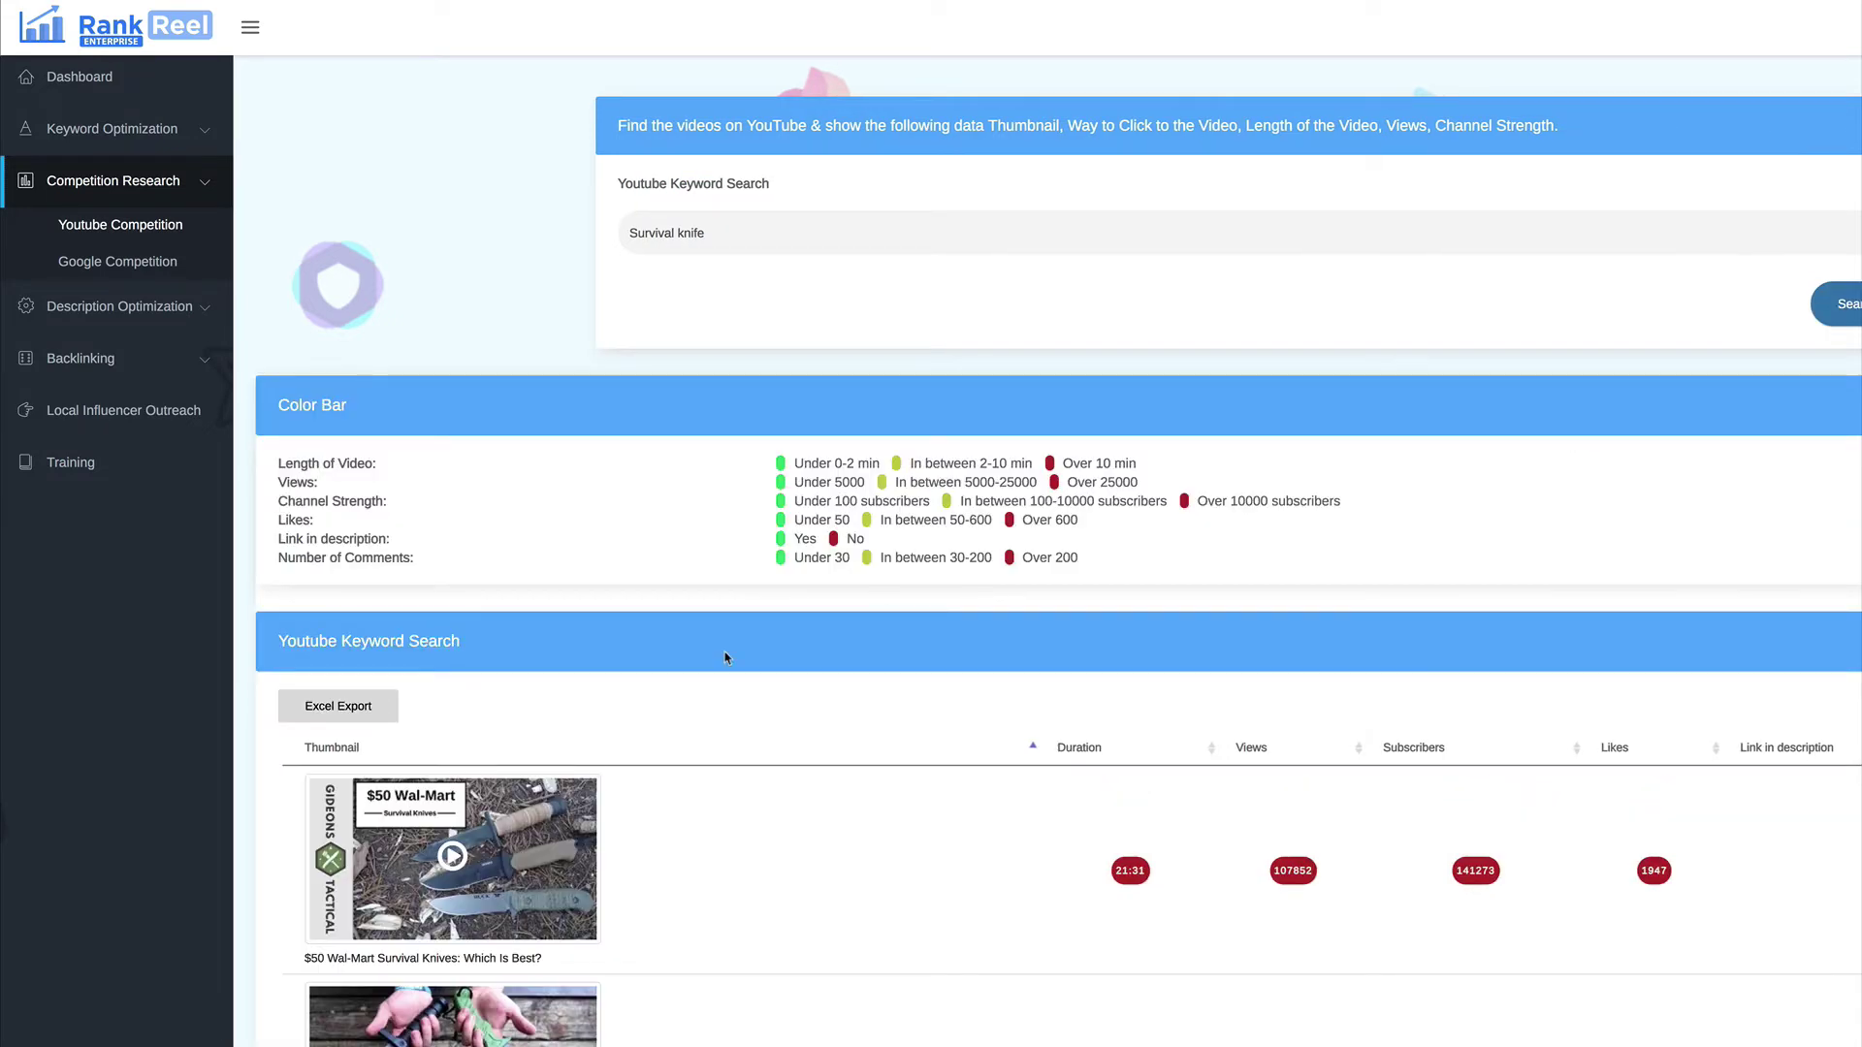
scroll(883, 693, down, 2)
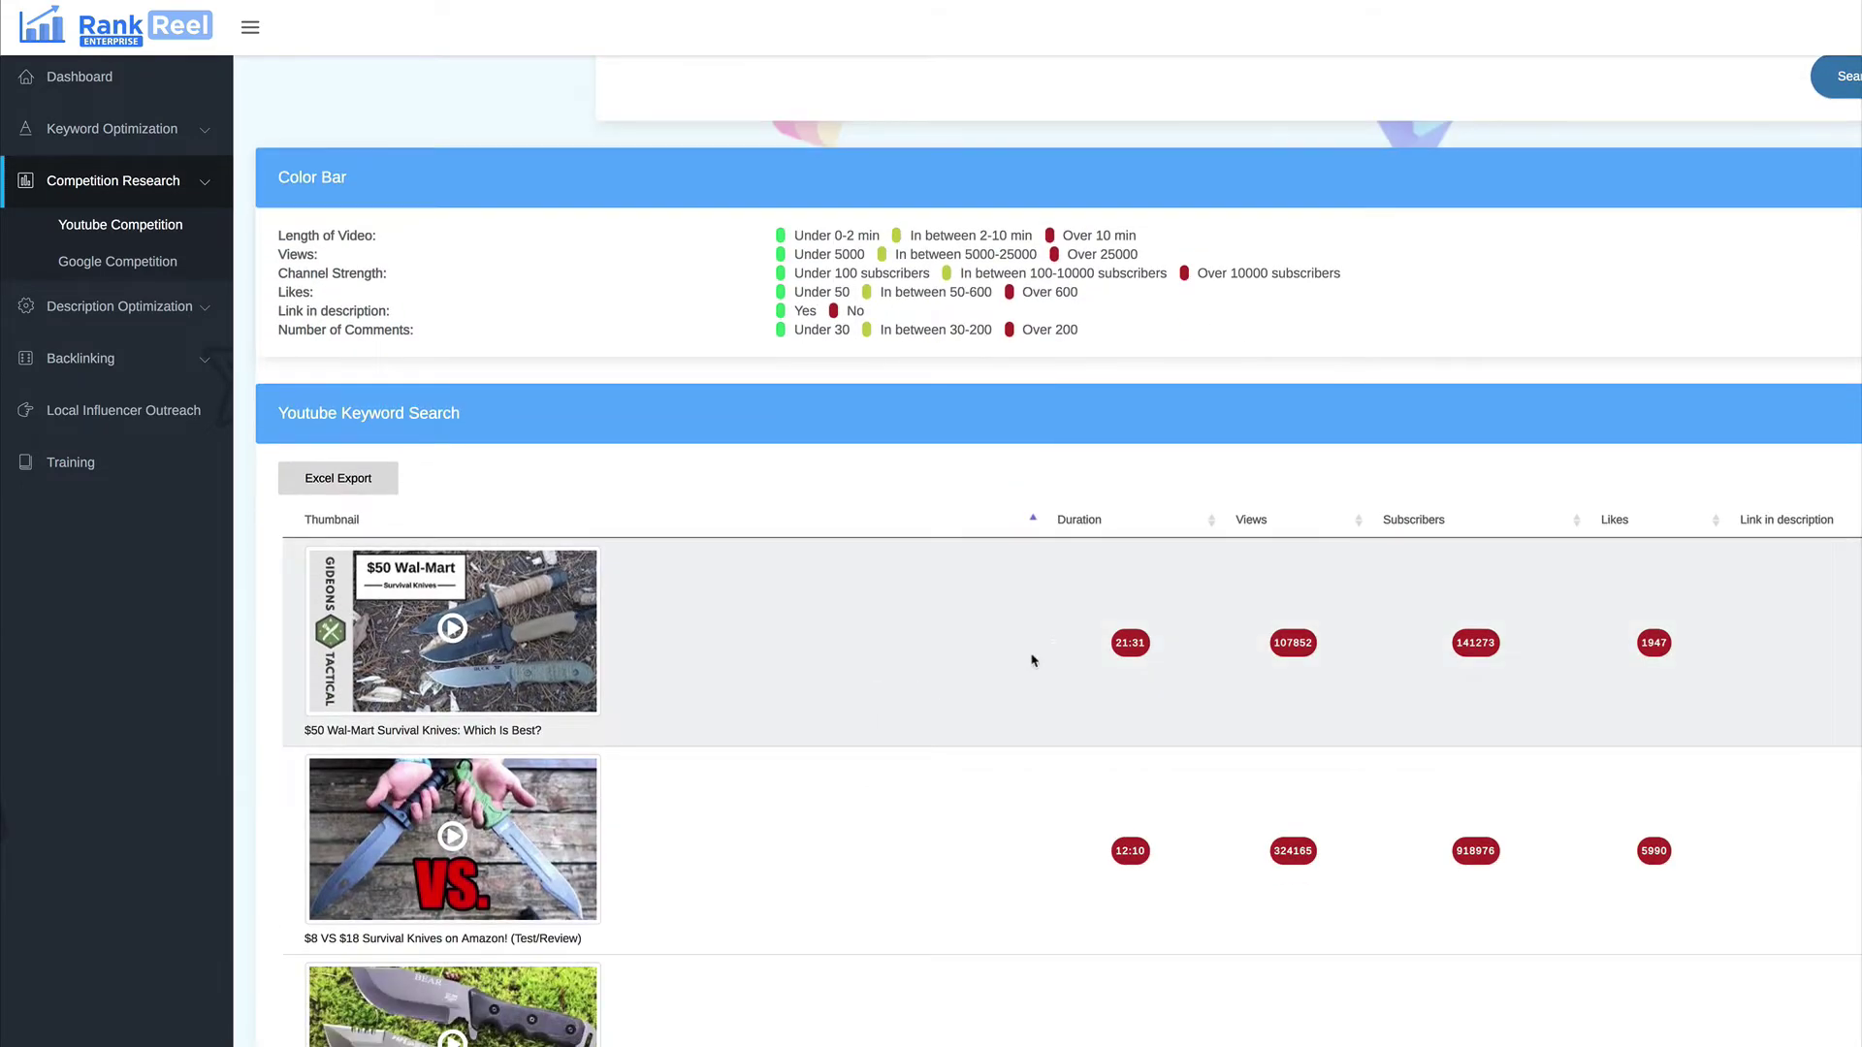
mouse_move(528, 655)
scroll(542, 740, down, 1)
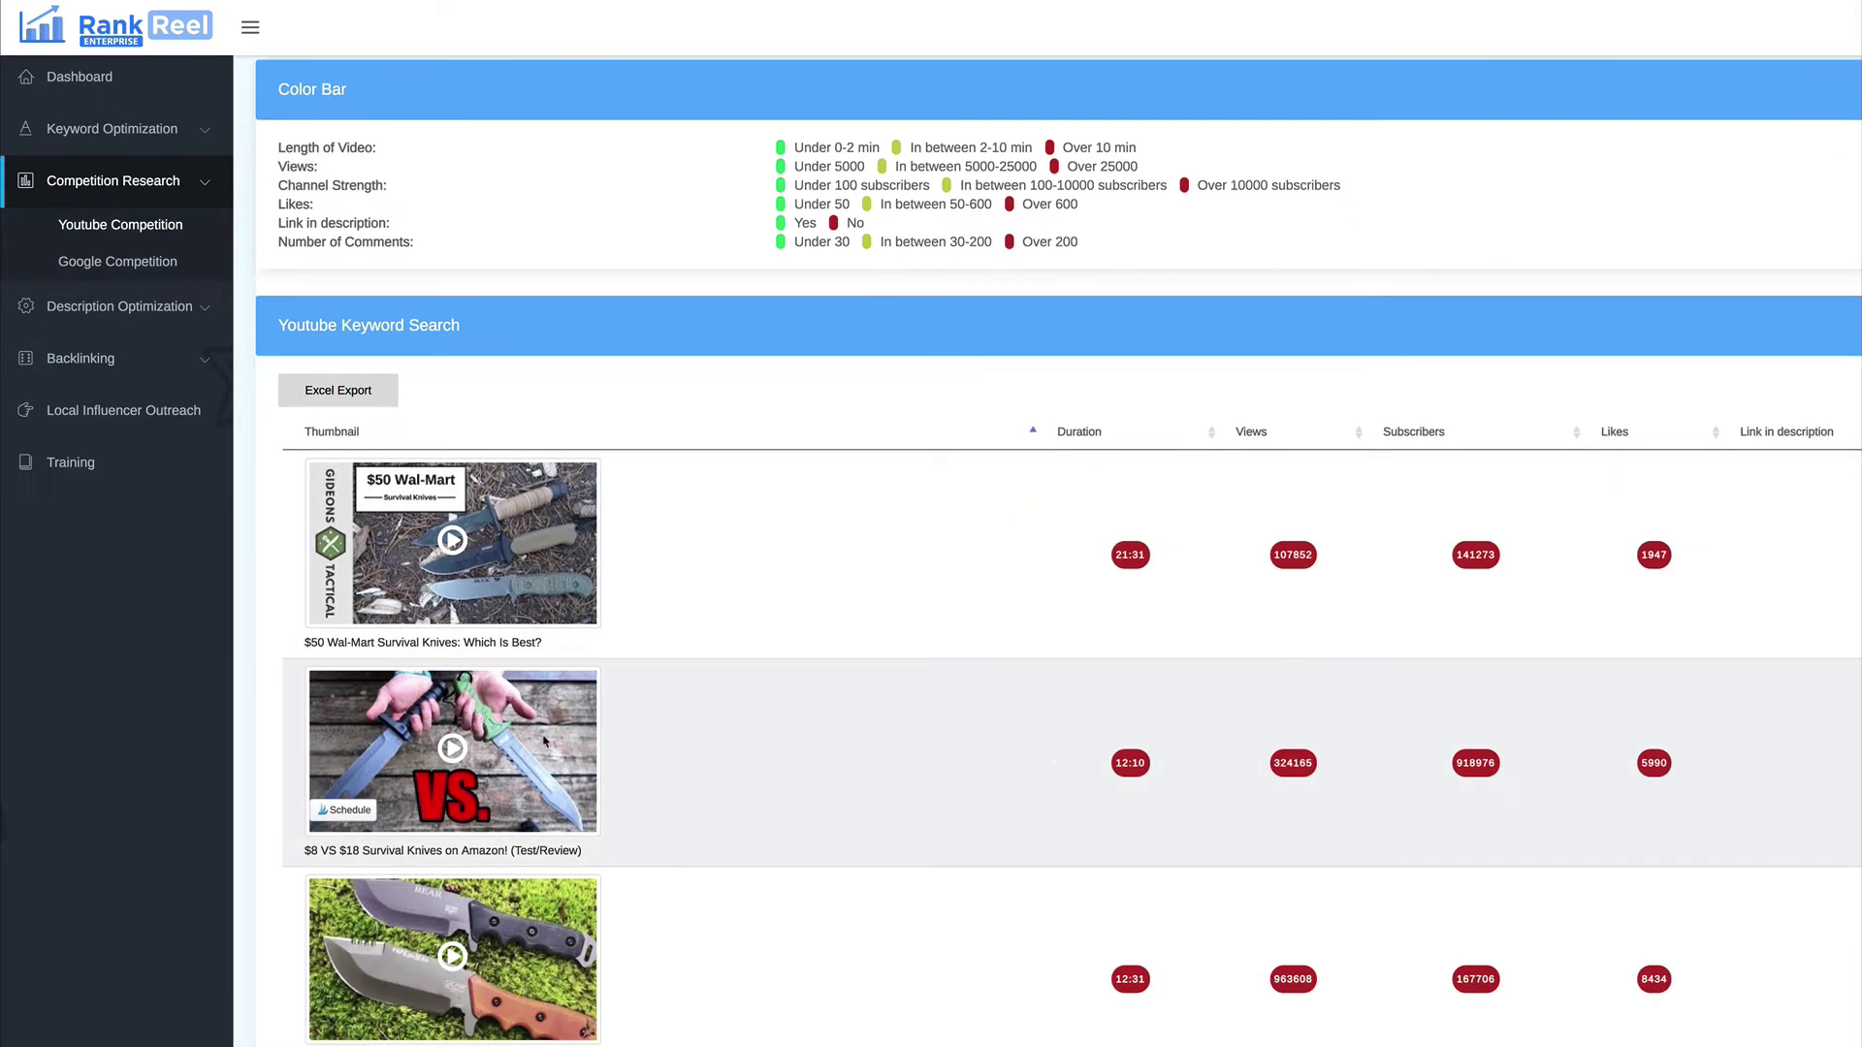
scroll(544, 741, down, 2)
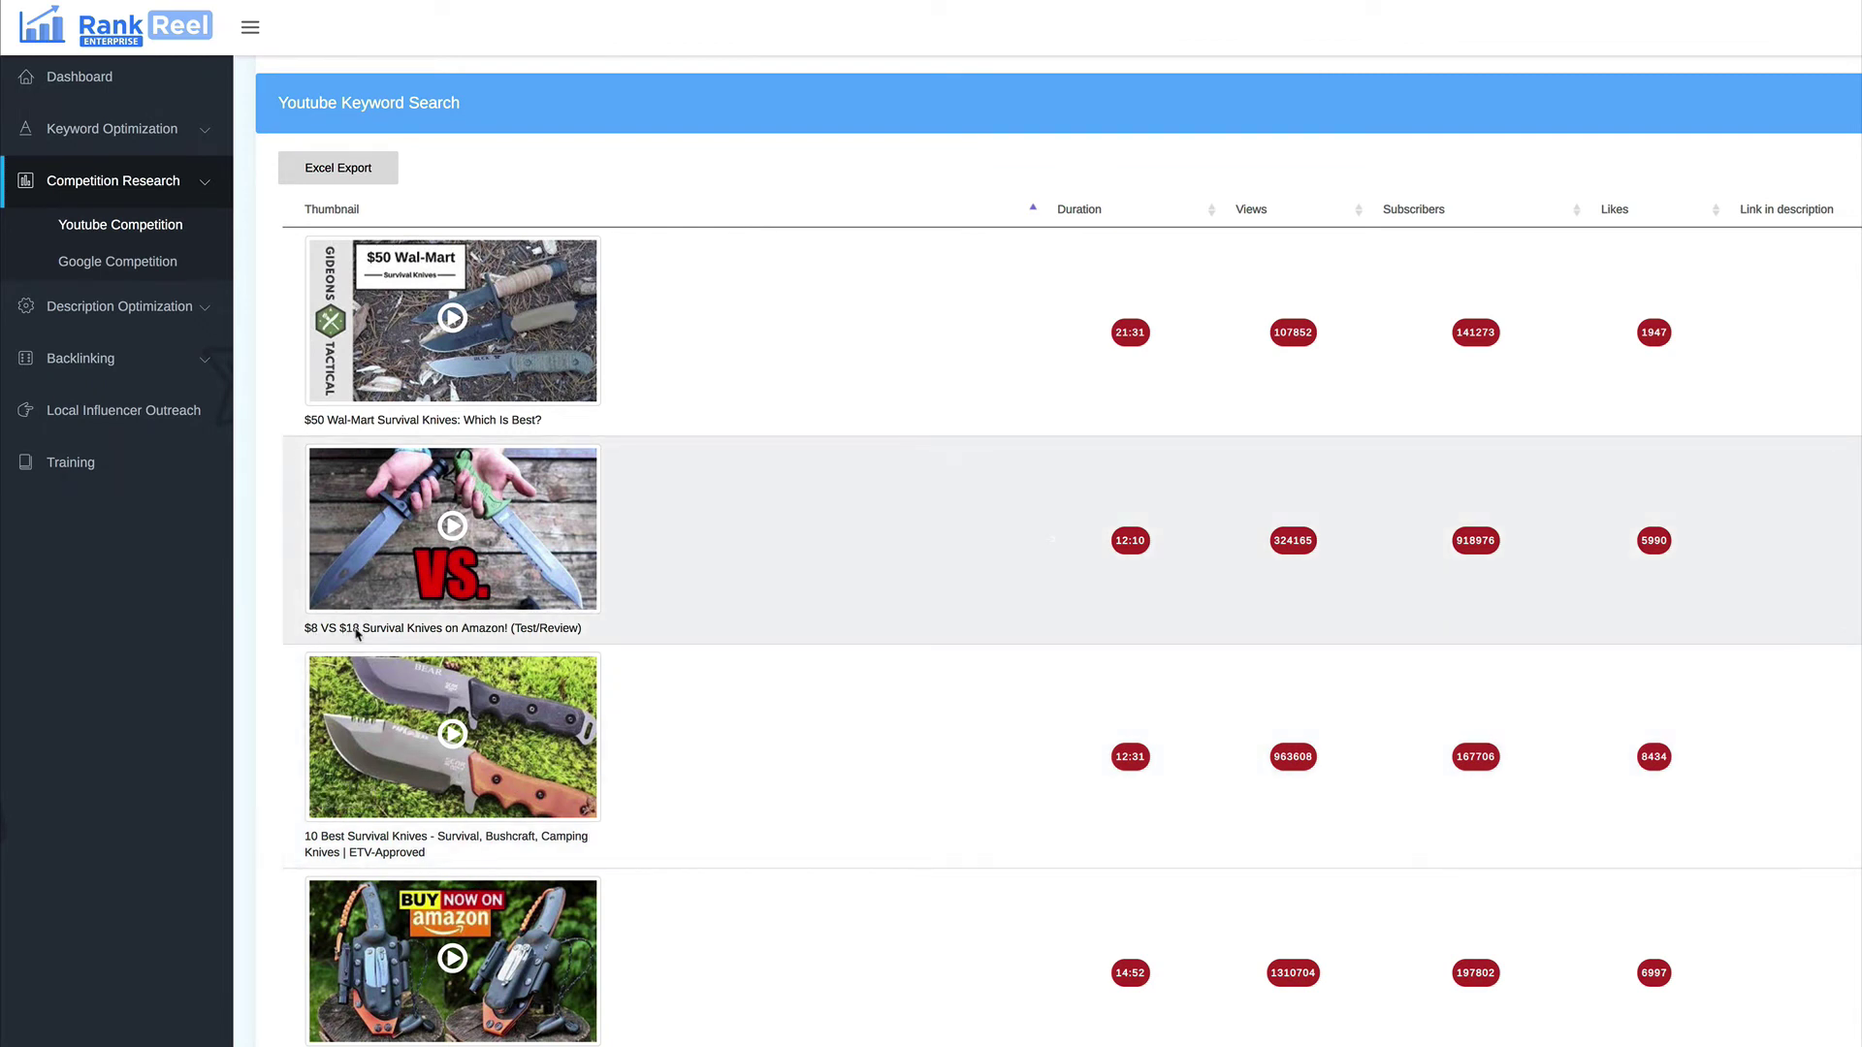
scroll(676, 614, down, 1)
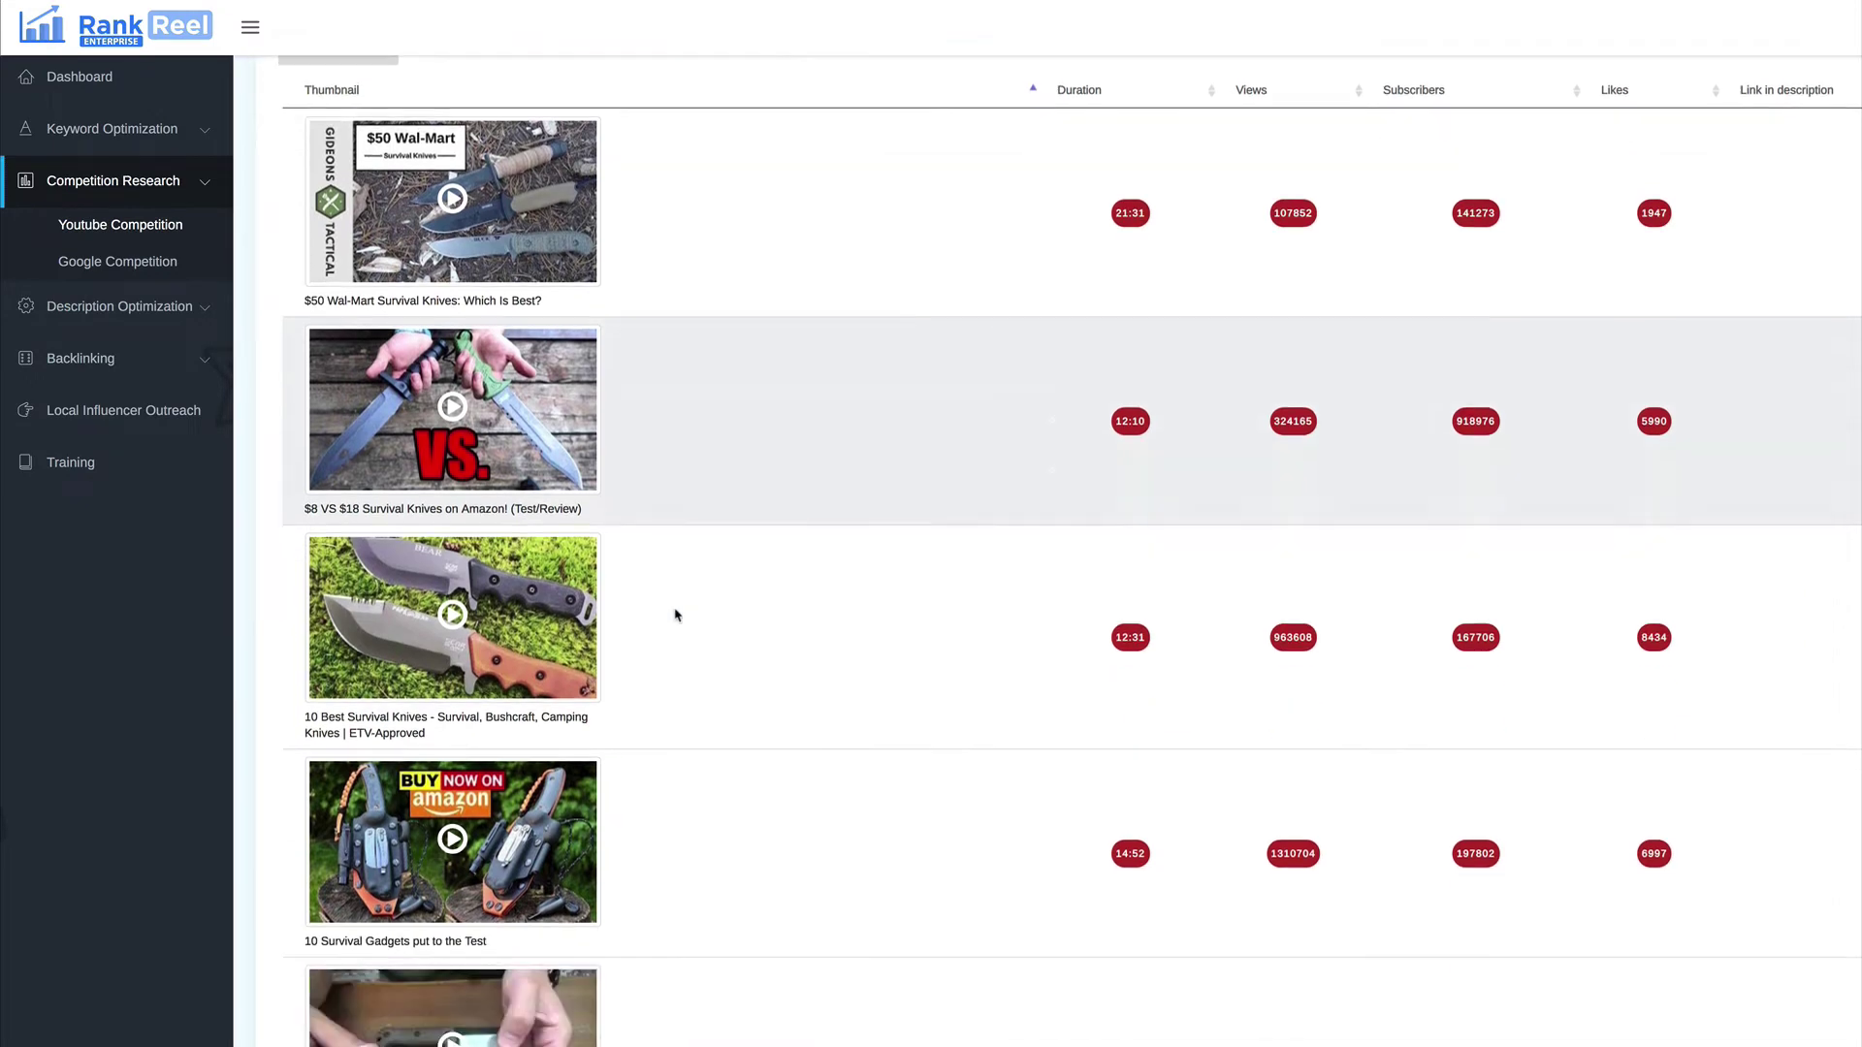
scroll(787, 586, up, 3)
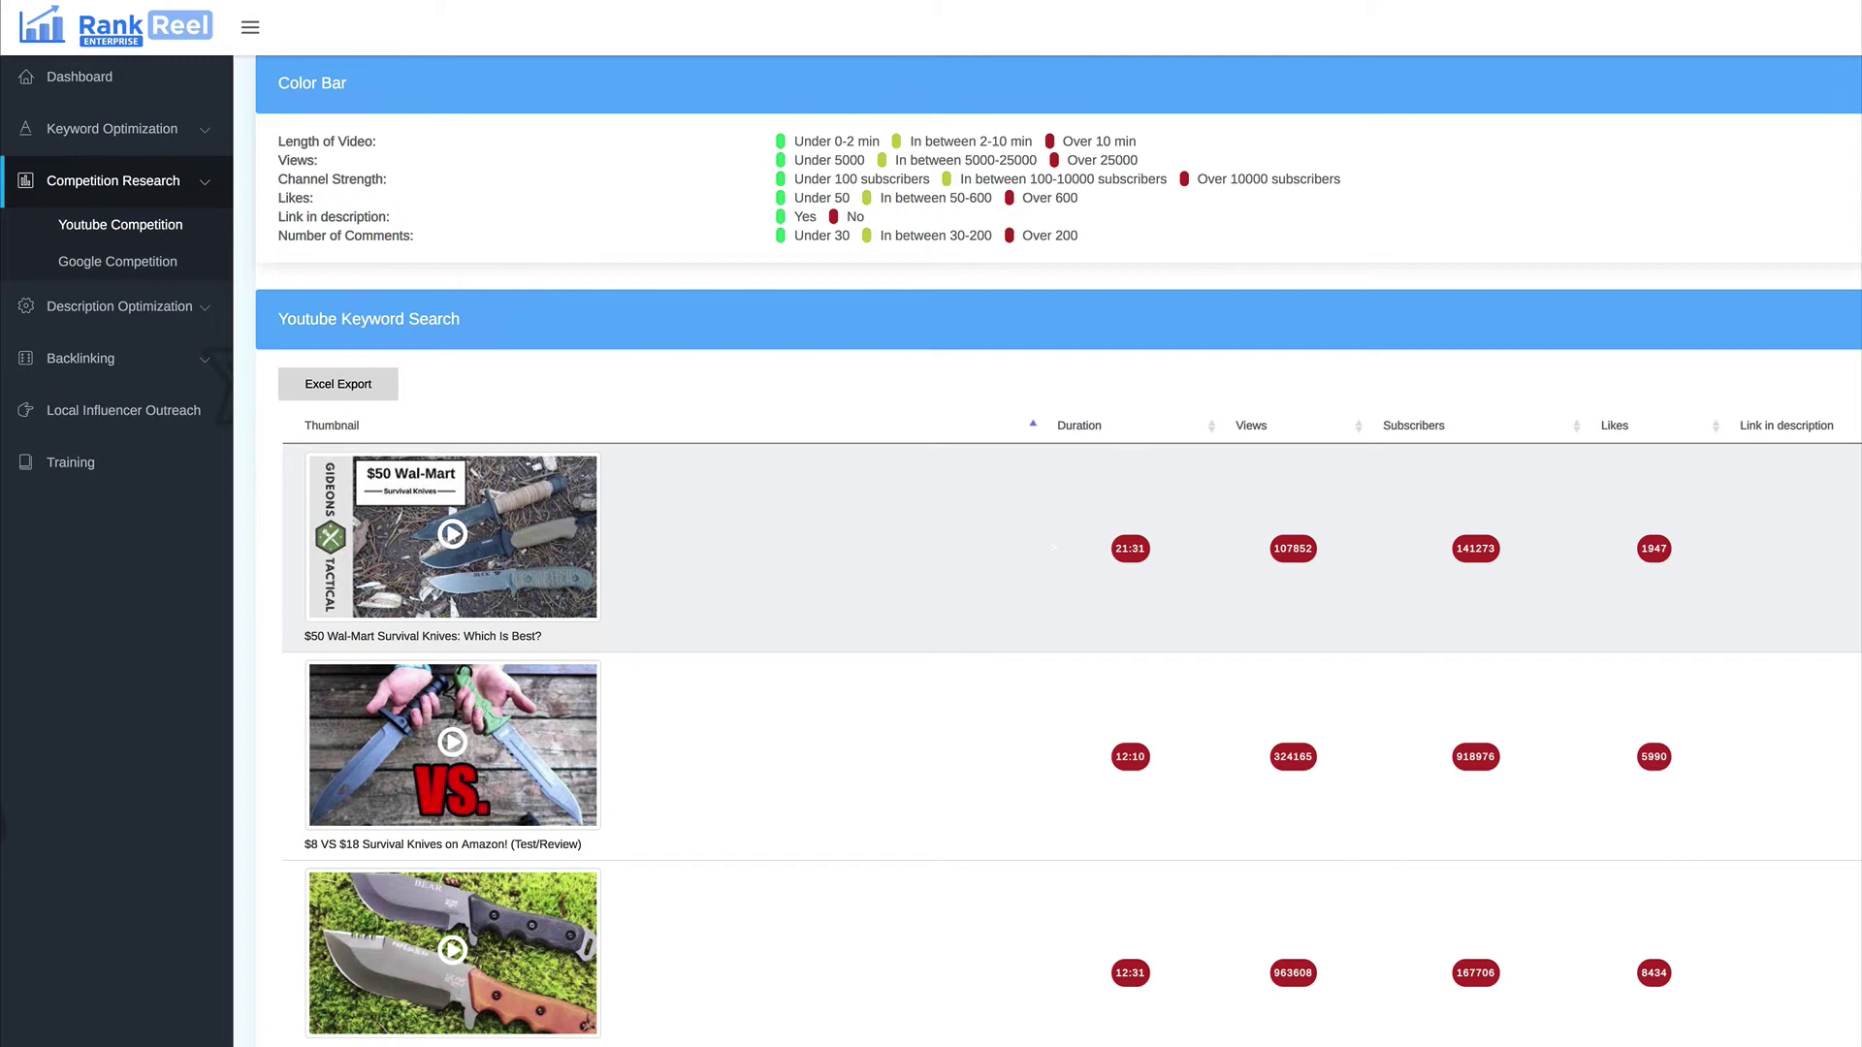
scroll(1051, 547, up, 1)
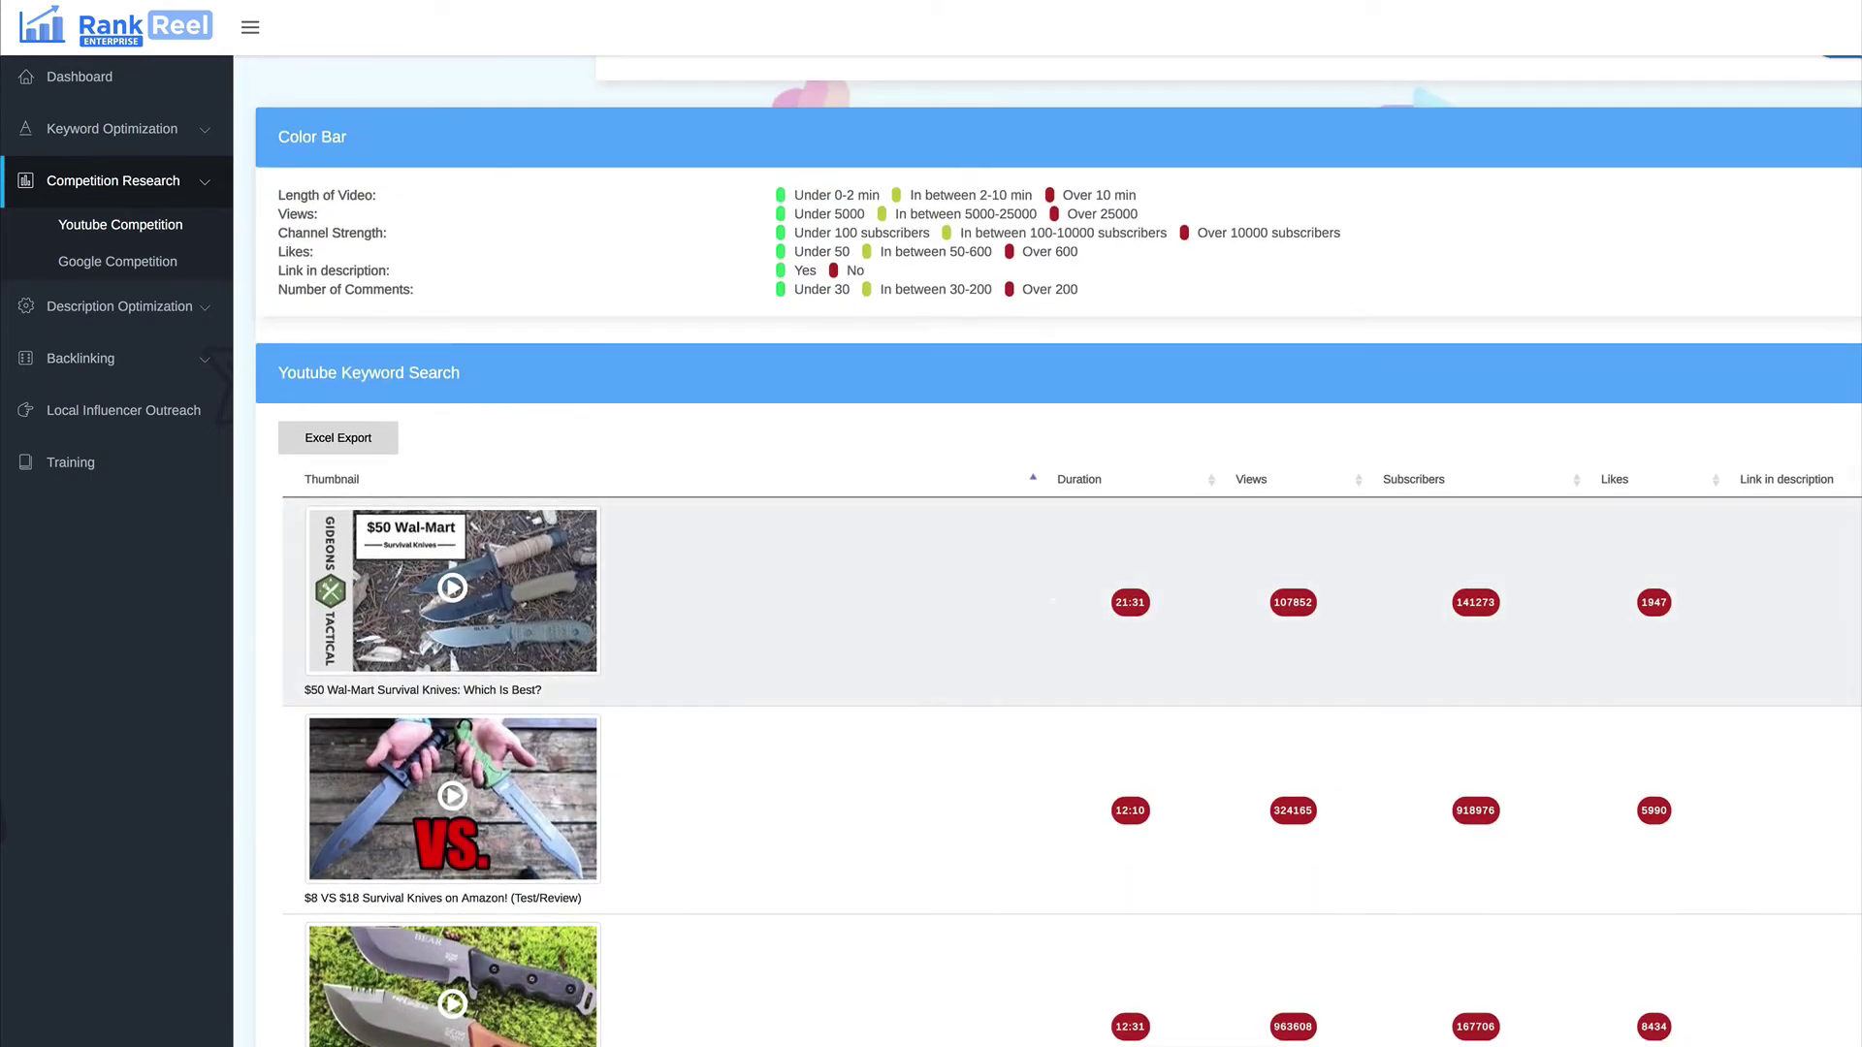
scroll(1293, 610, down, 8)
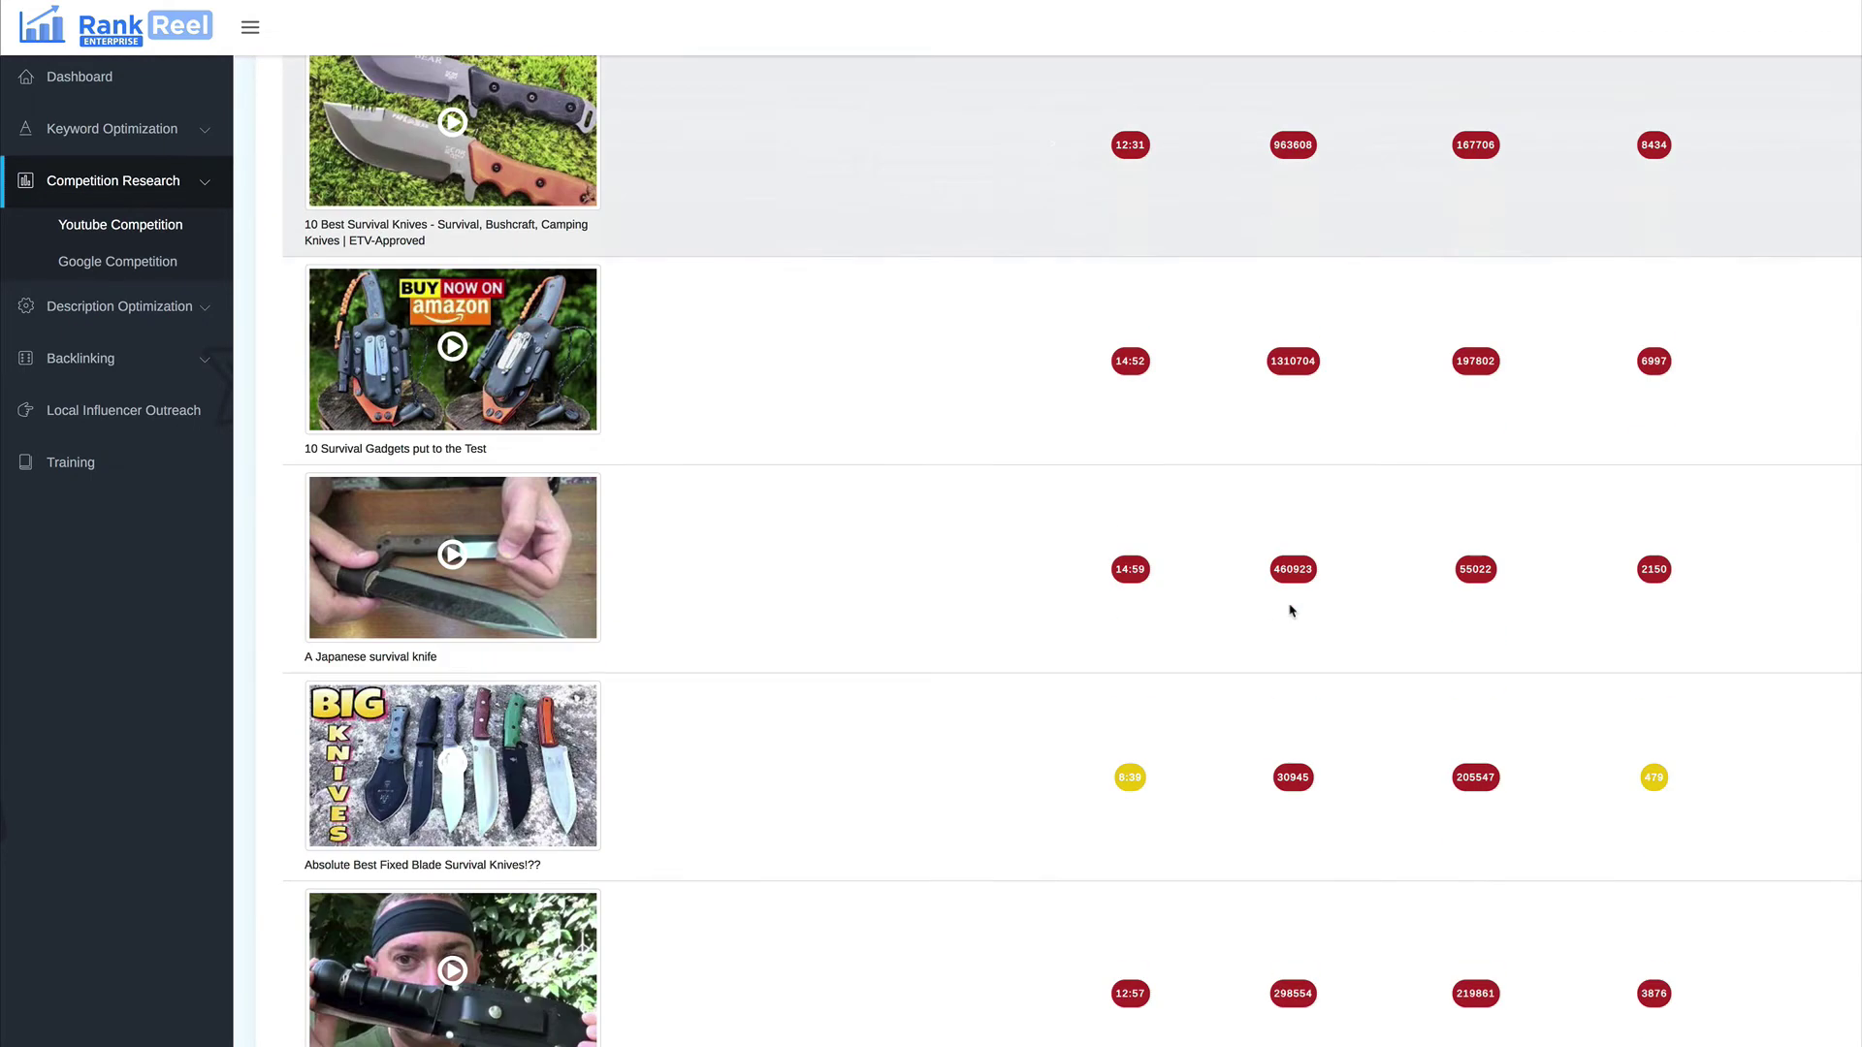
scroll(1291, 610, down, 2)
scroll(1290, 611, down, 1)
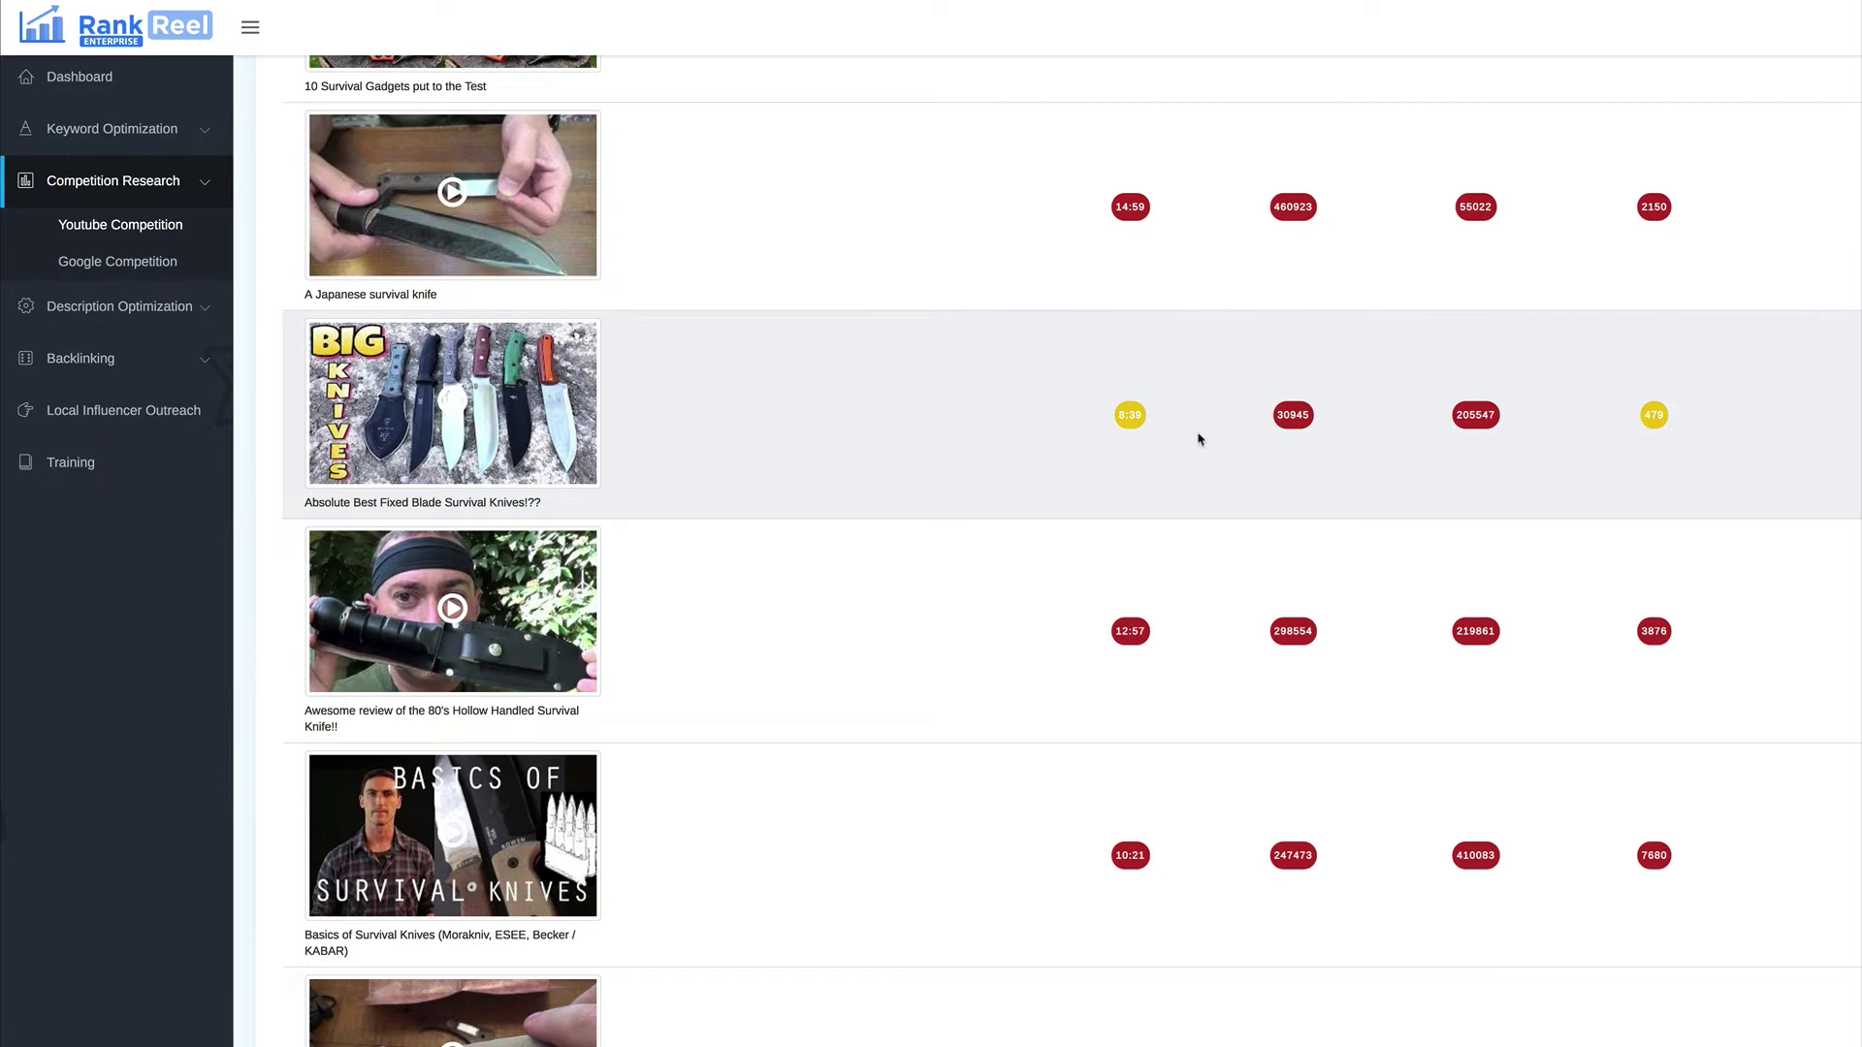
scroll(1200, 439, up, 5)
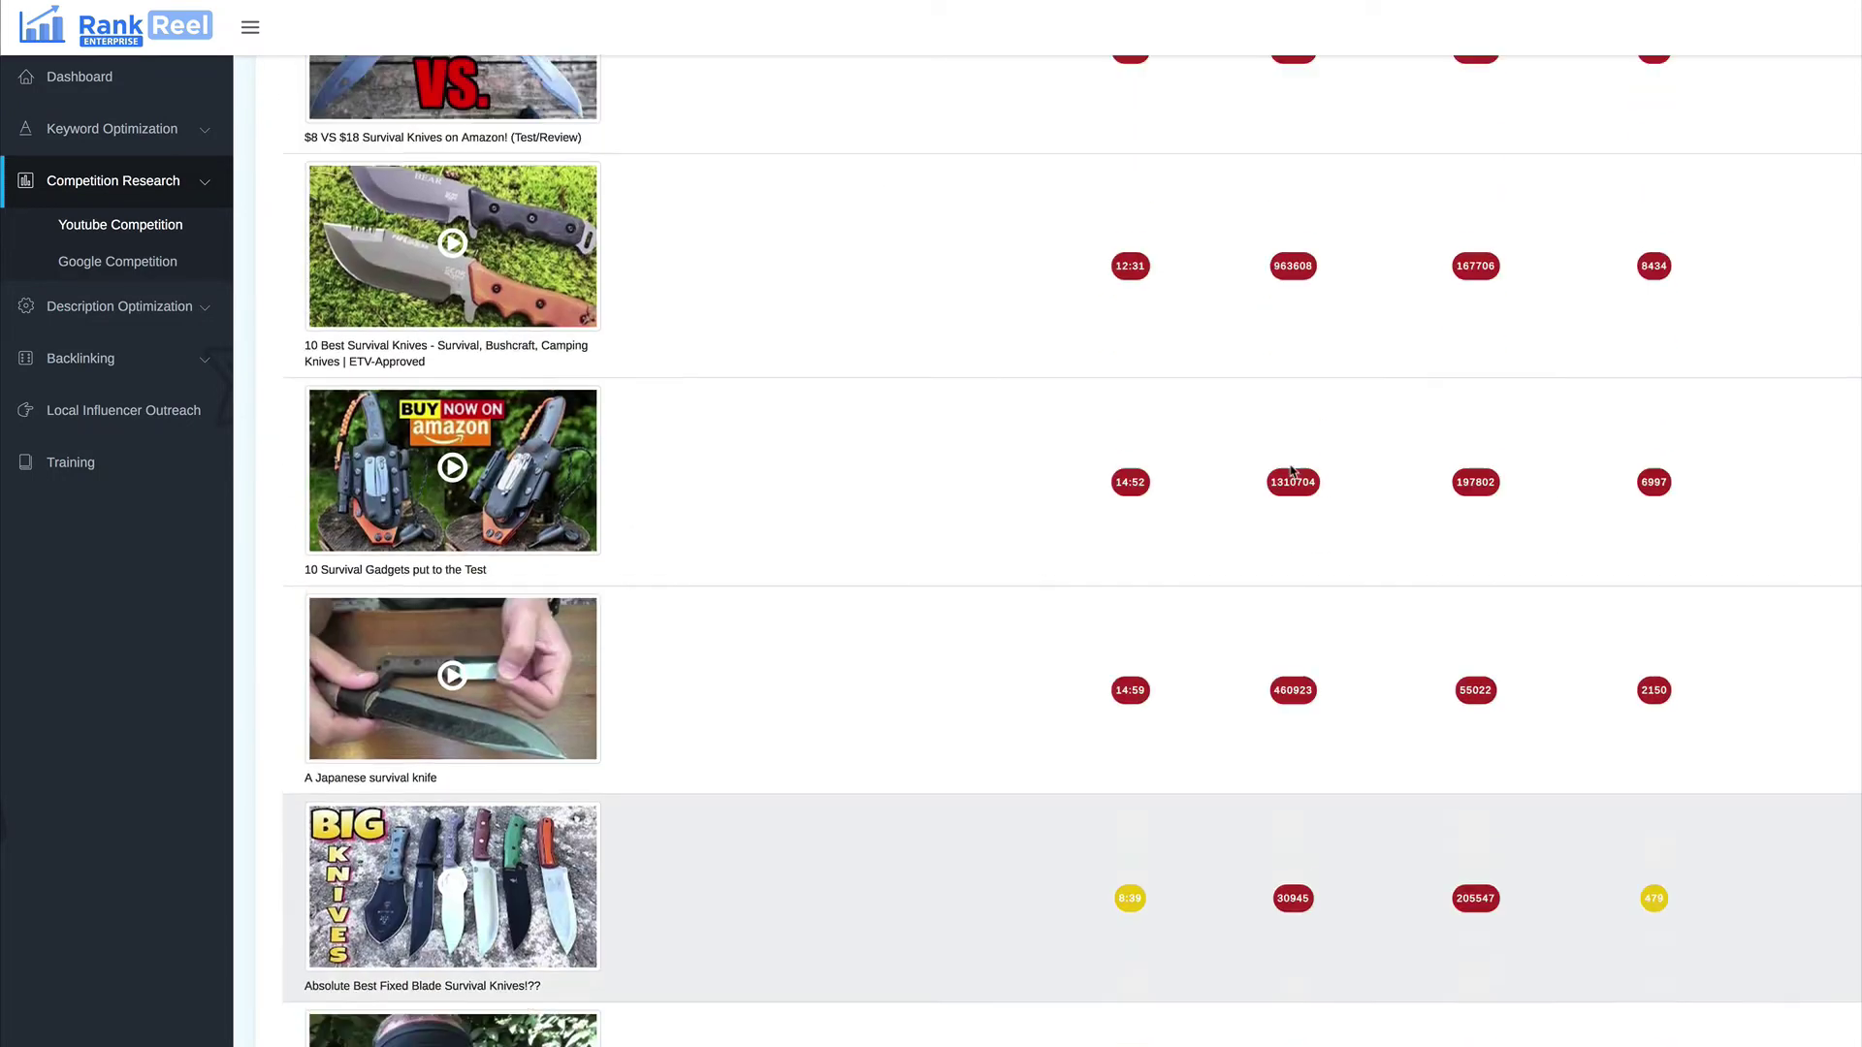
scroll(1292, 472, up, 5)
scroll(1292, 472, down, 10)
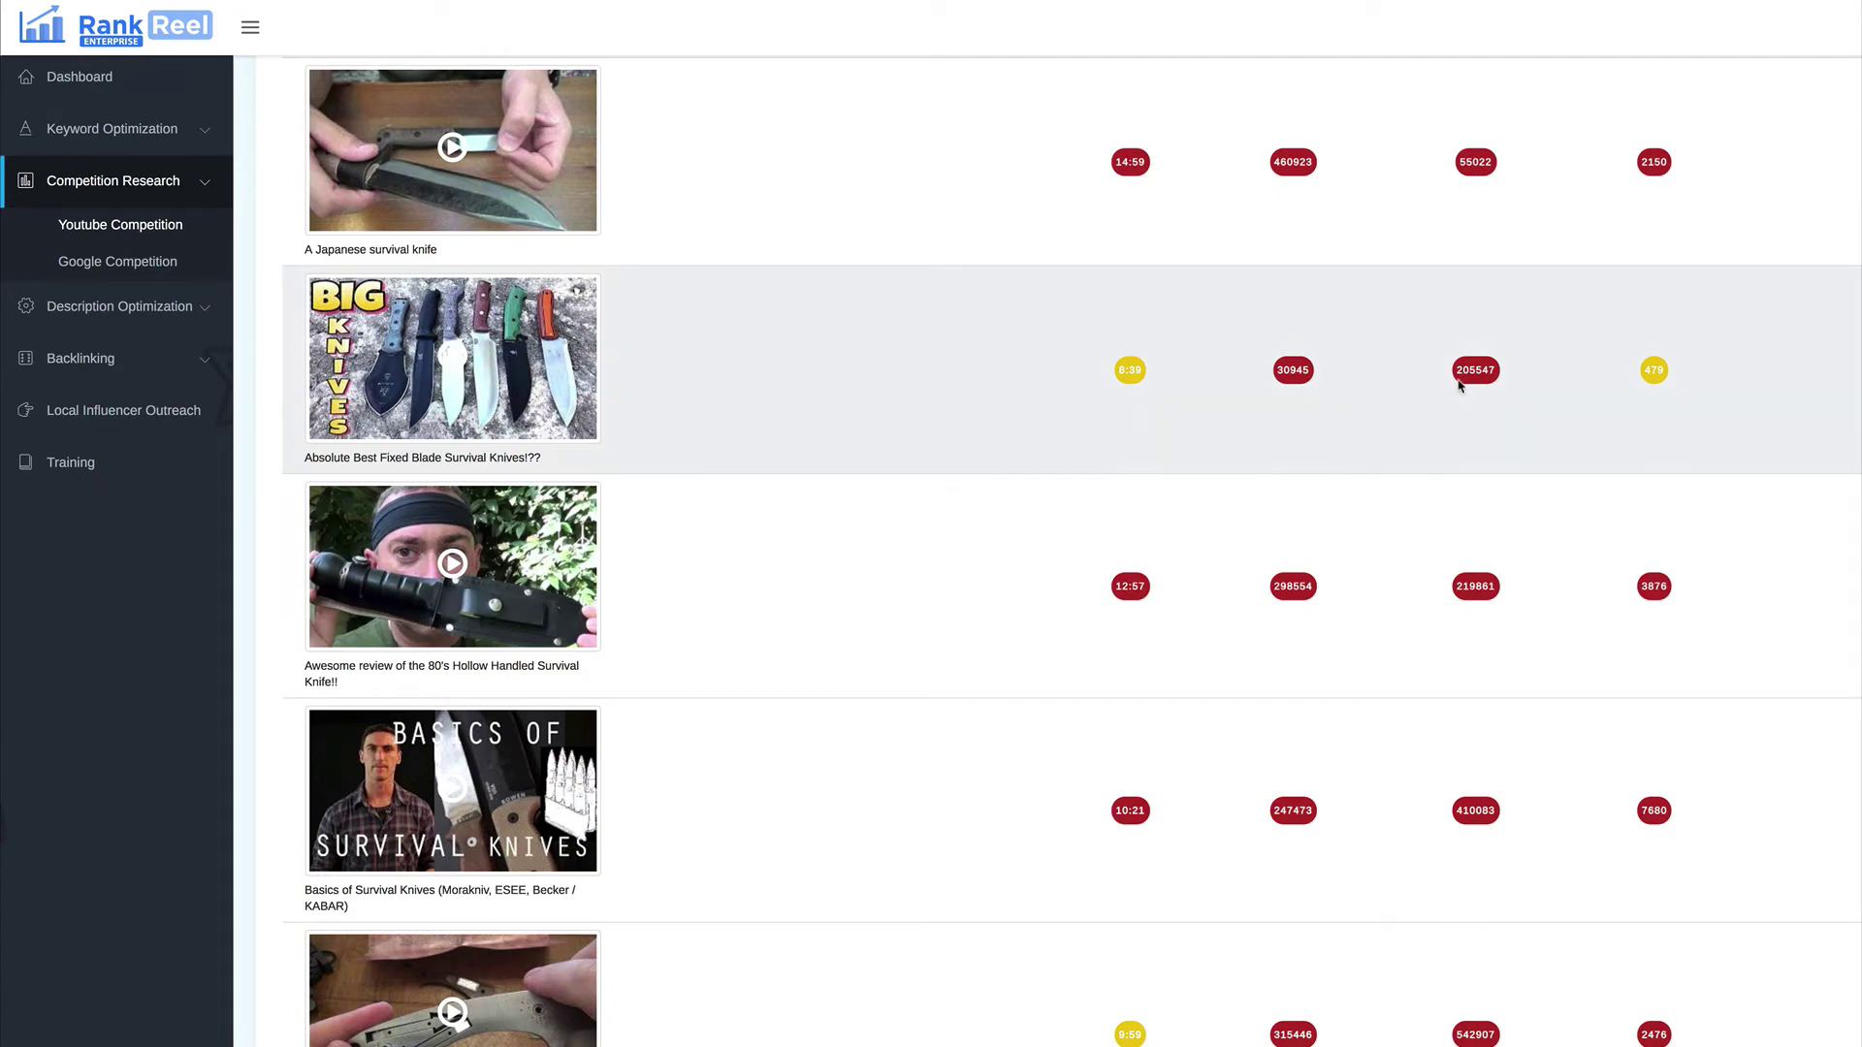
scroll(1460, 385, up, 8)
scroll(1460, 385, down, 12)
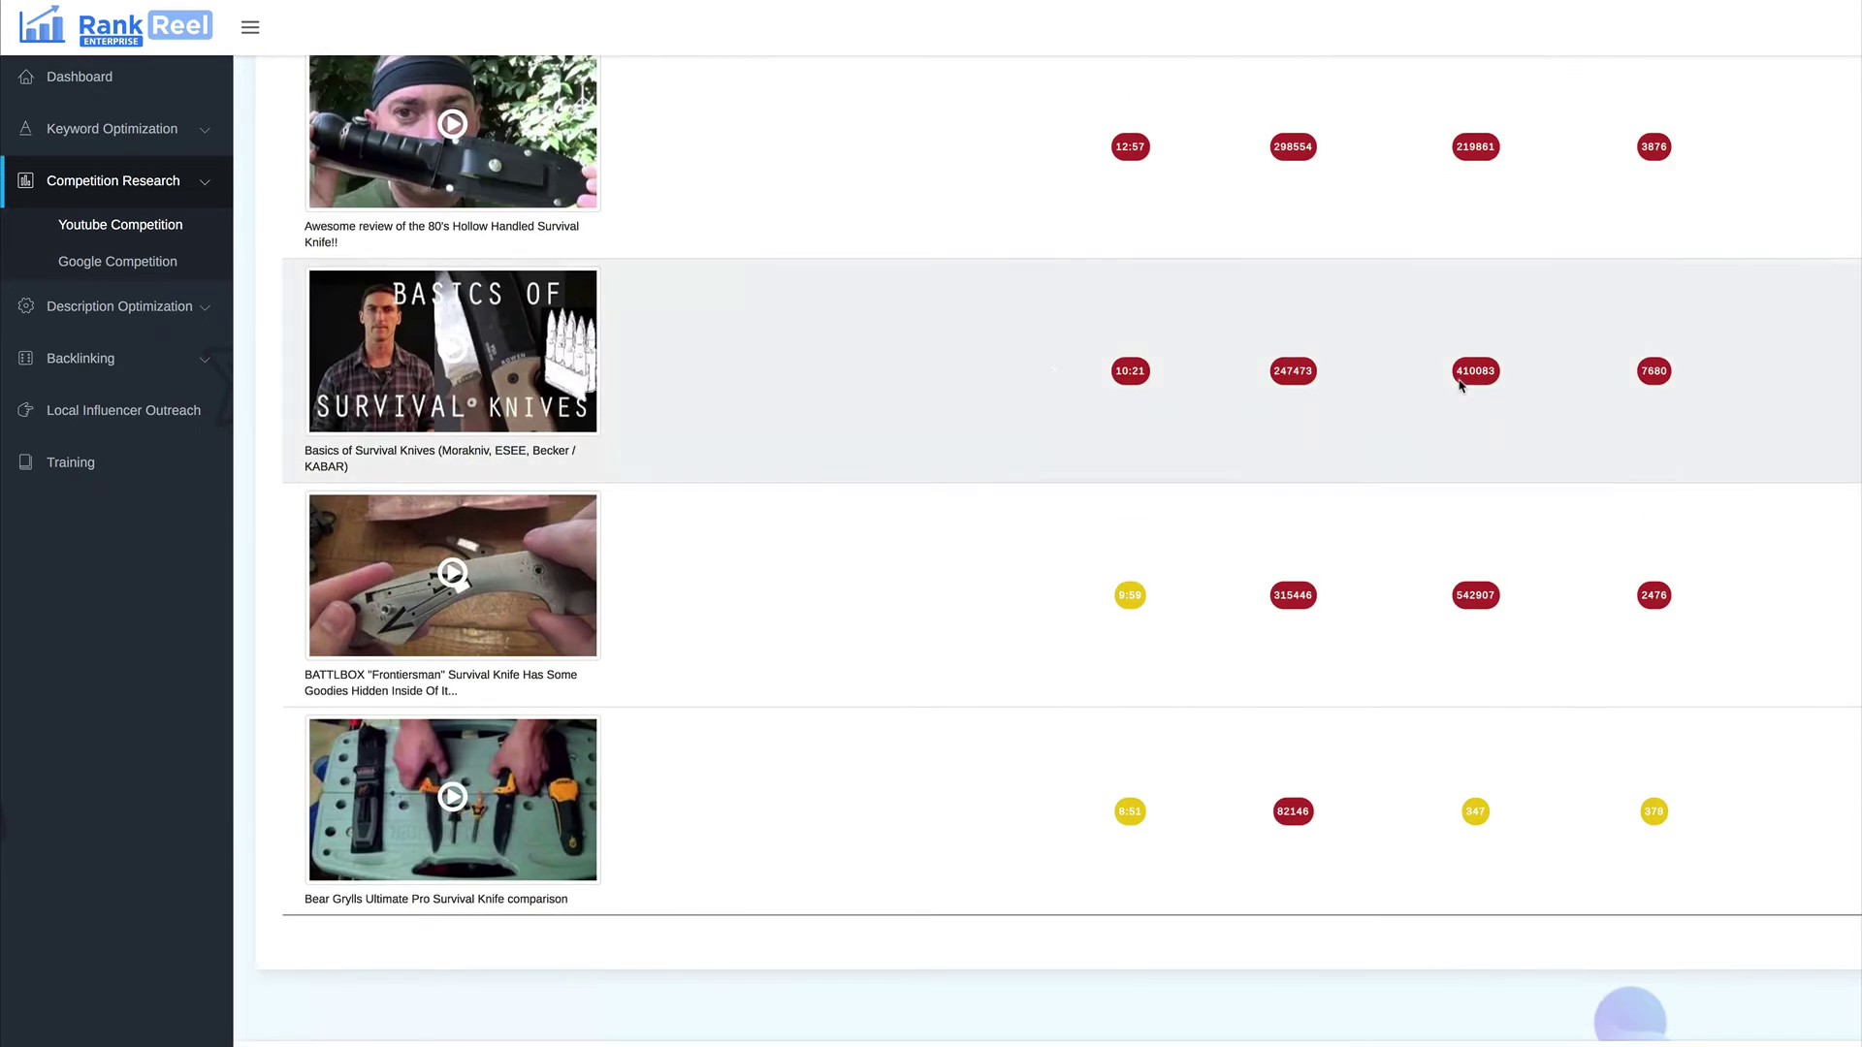
scroll(1522, 358, up, 3)
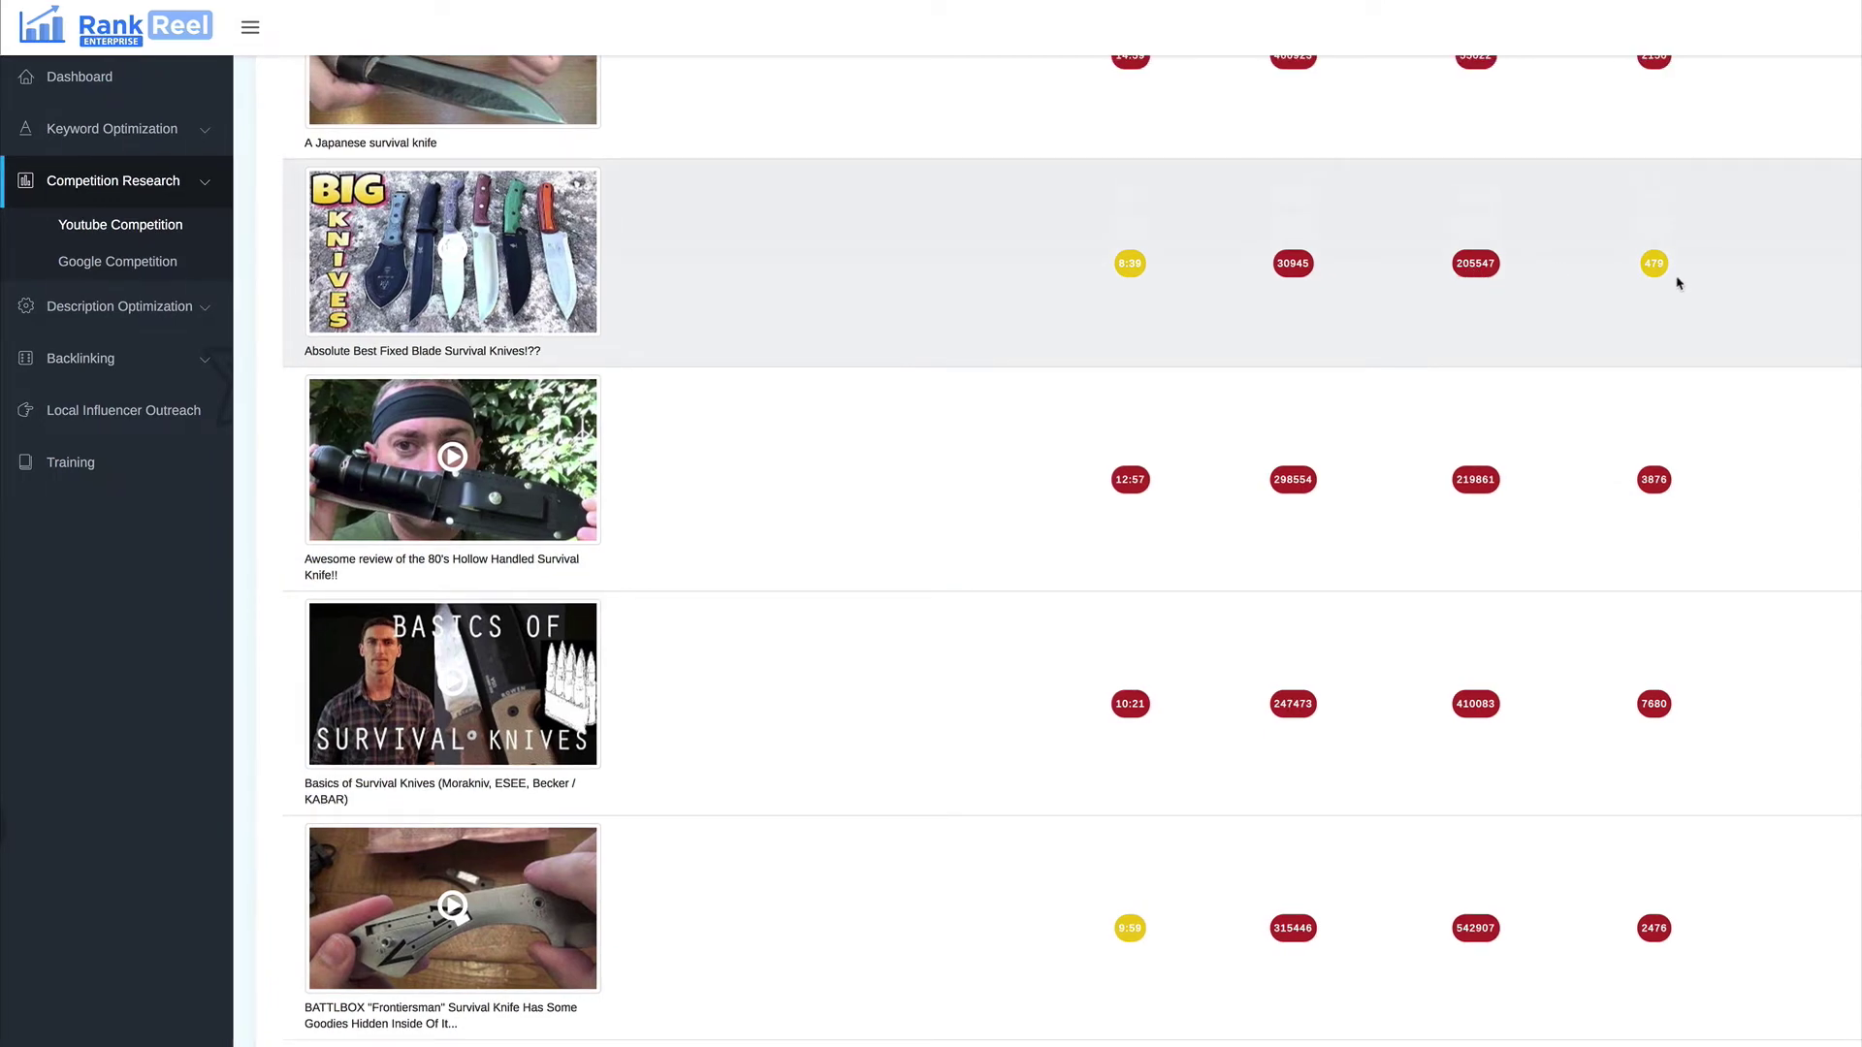
scroll(1664, 279, up, 15)
scroll(1664, 278, down, 15)
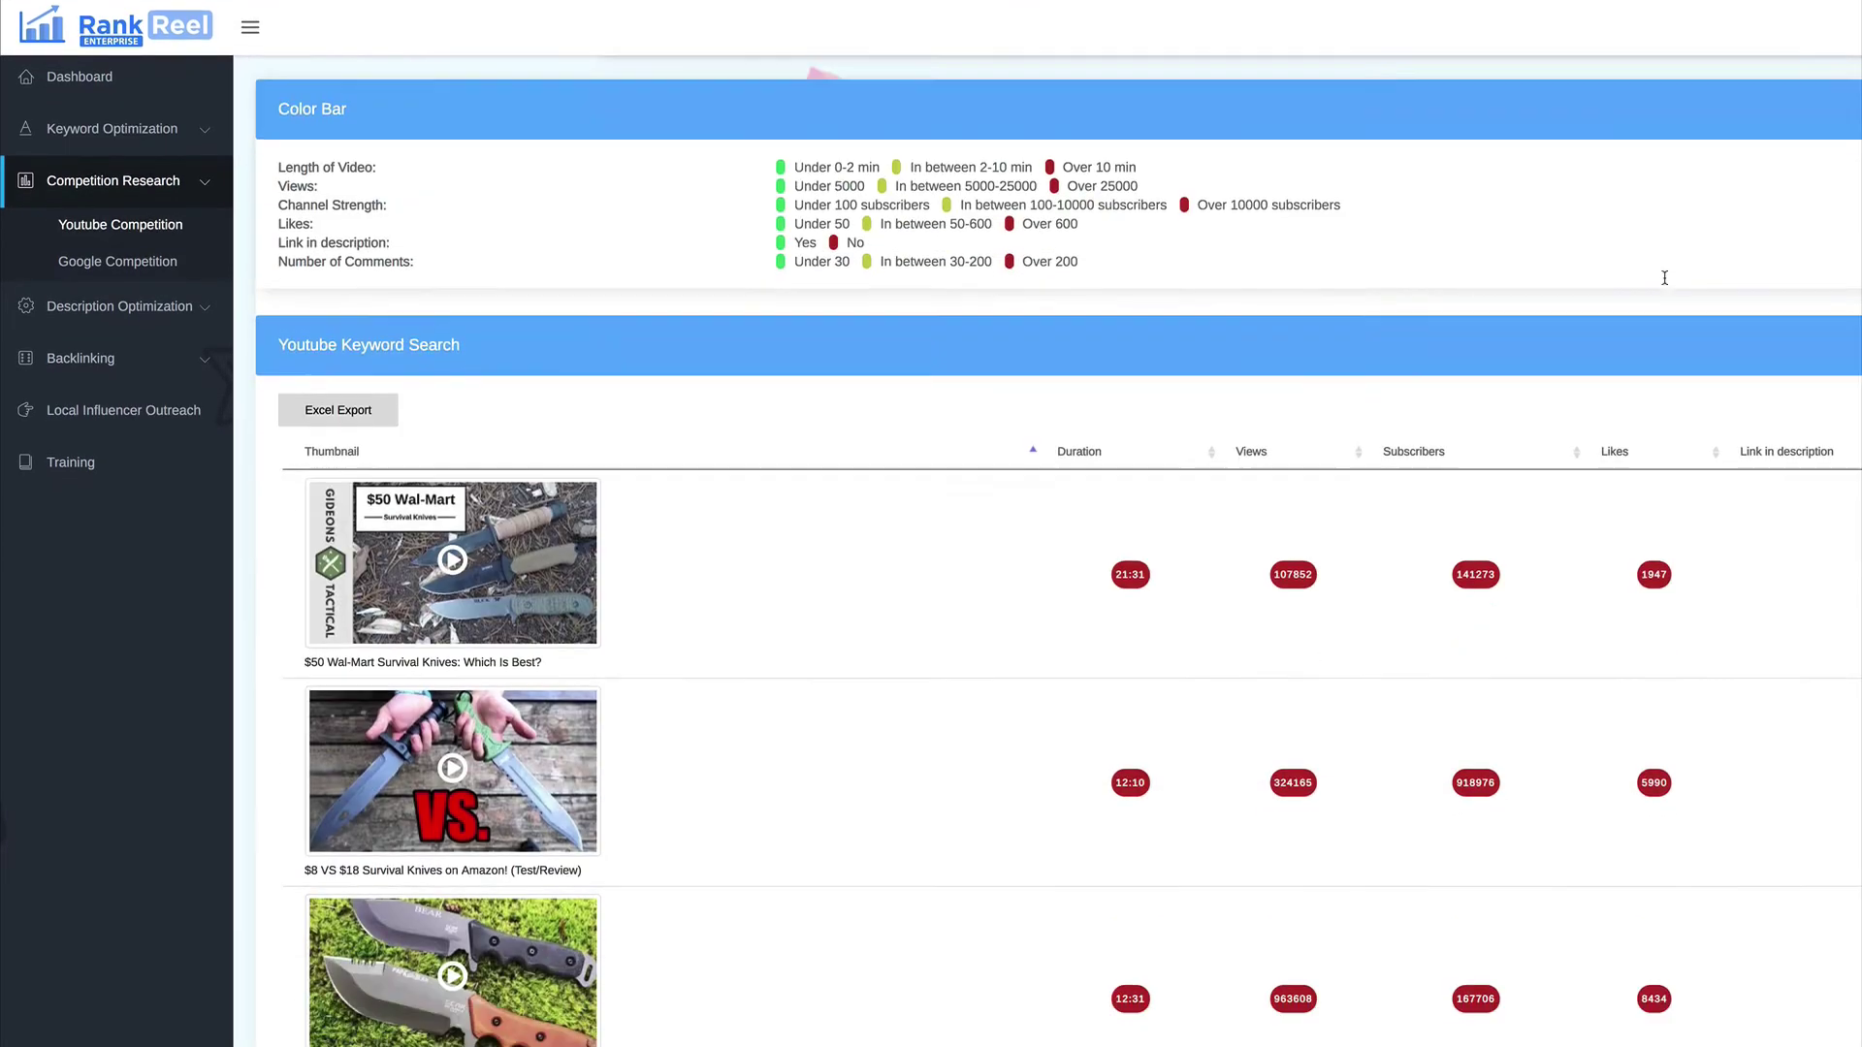
scroll(1780, 290, up, 2)
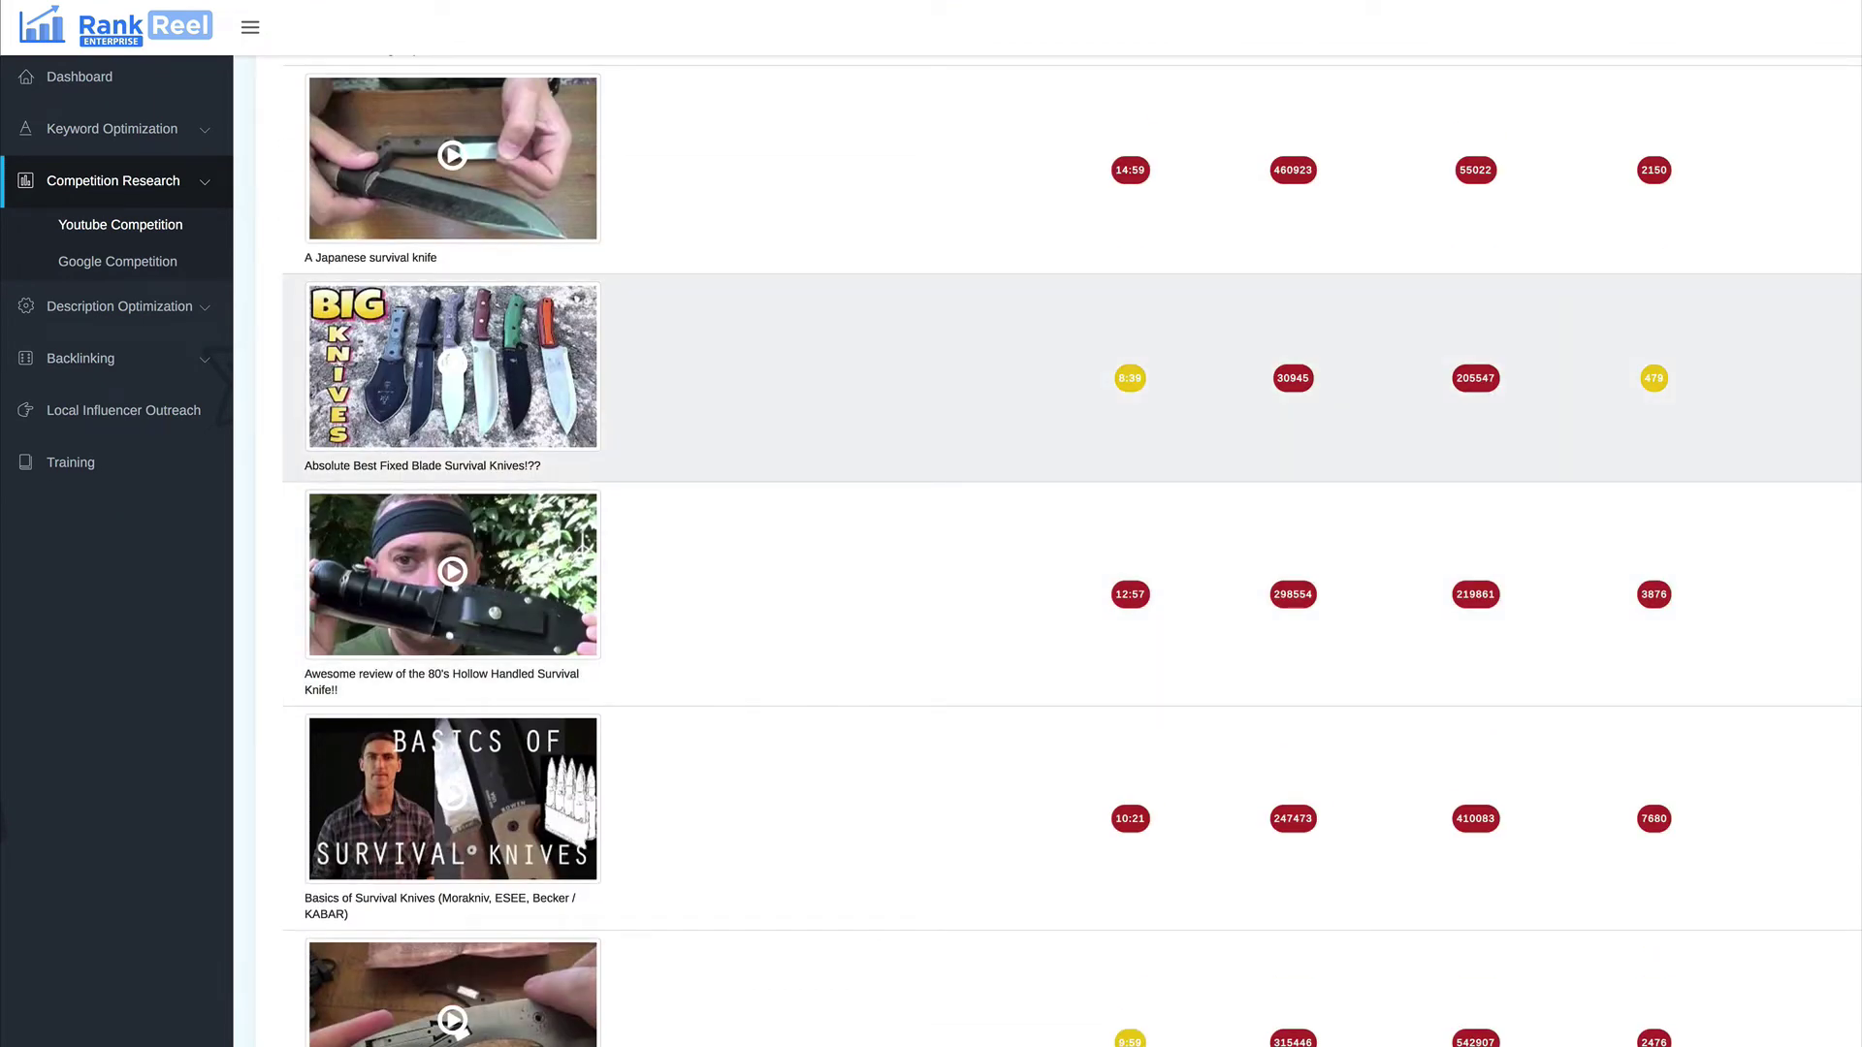
scroll(1780, 289, up, 13)
scroll(1780, 290, down, 10)
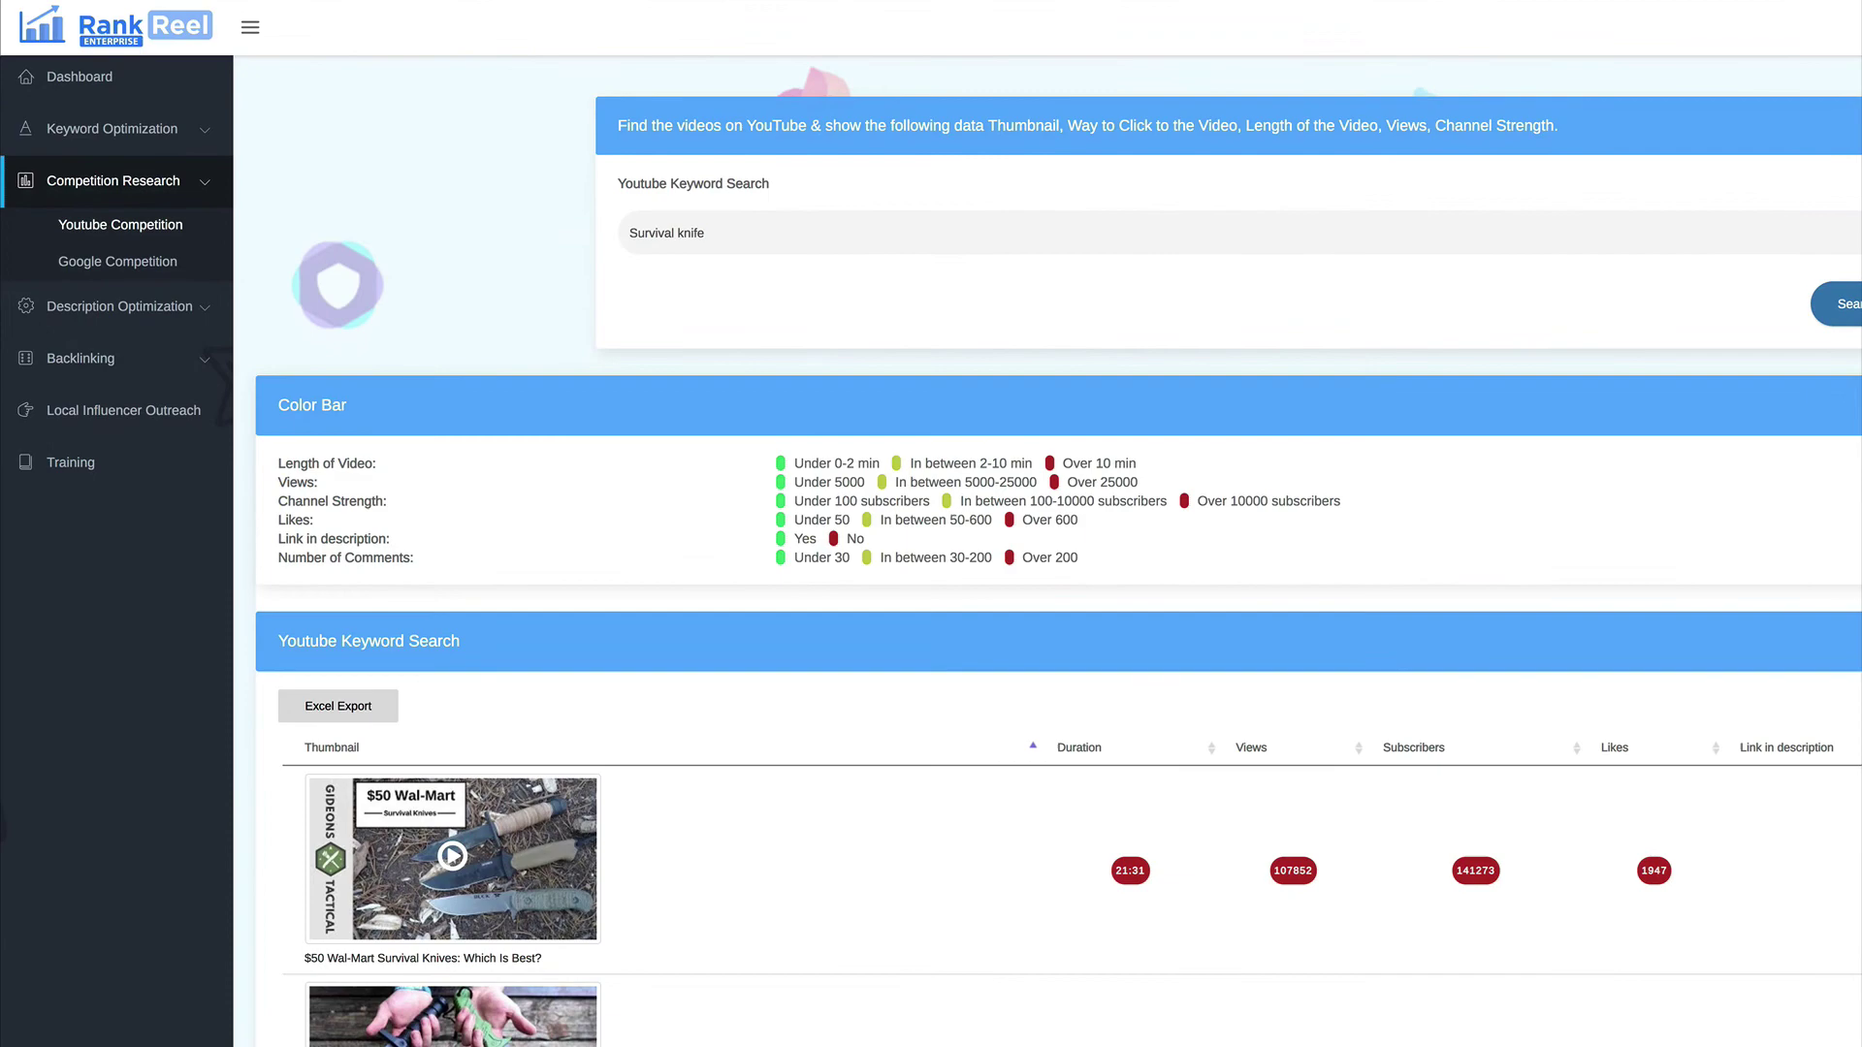
scroll(1742, 408, down, 8)
scroll(1741, 407, up, 6)
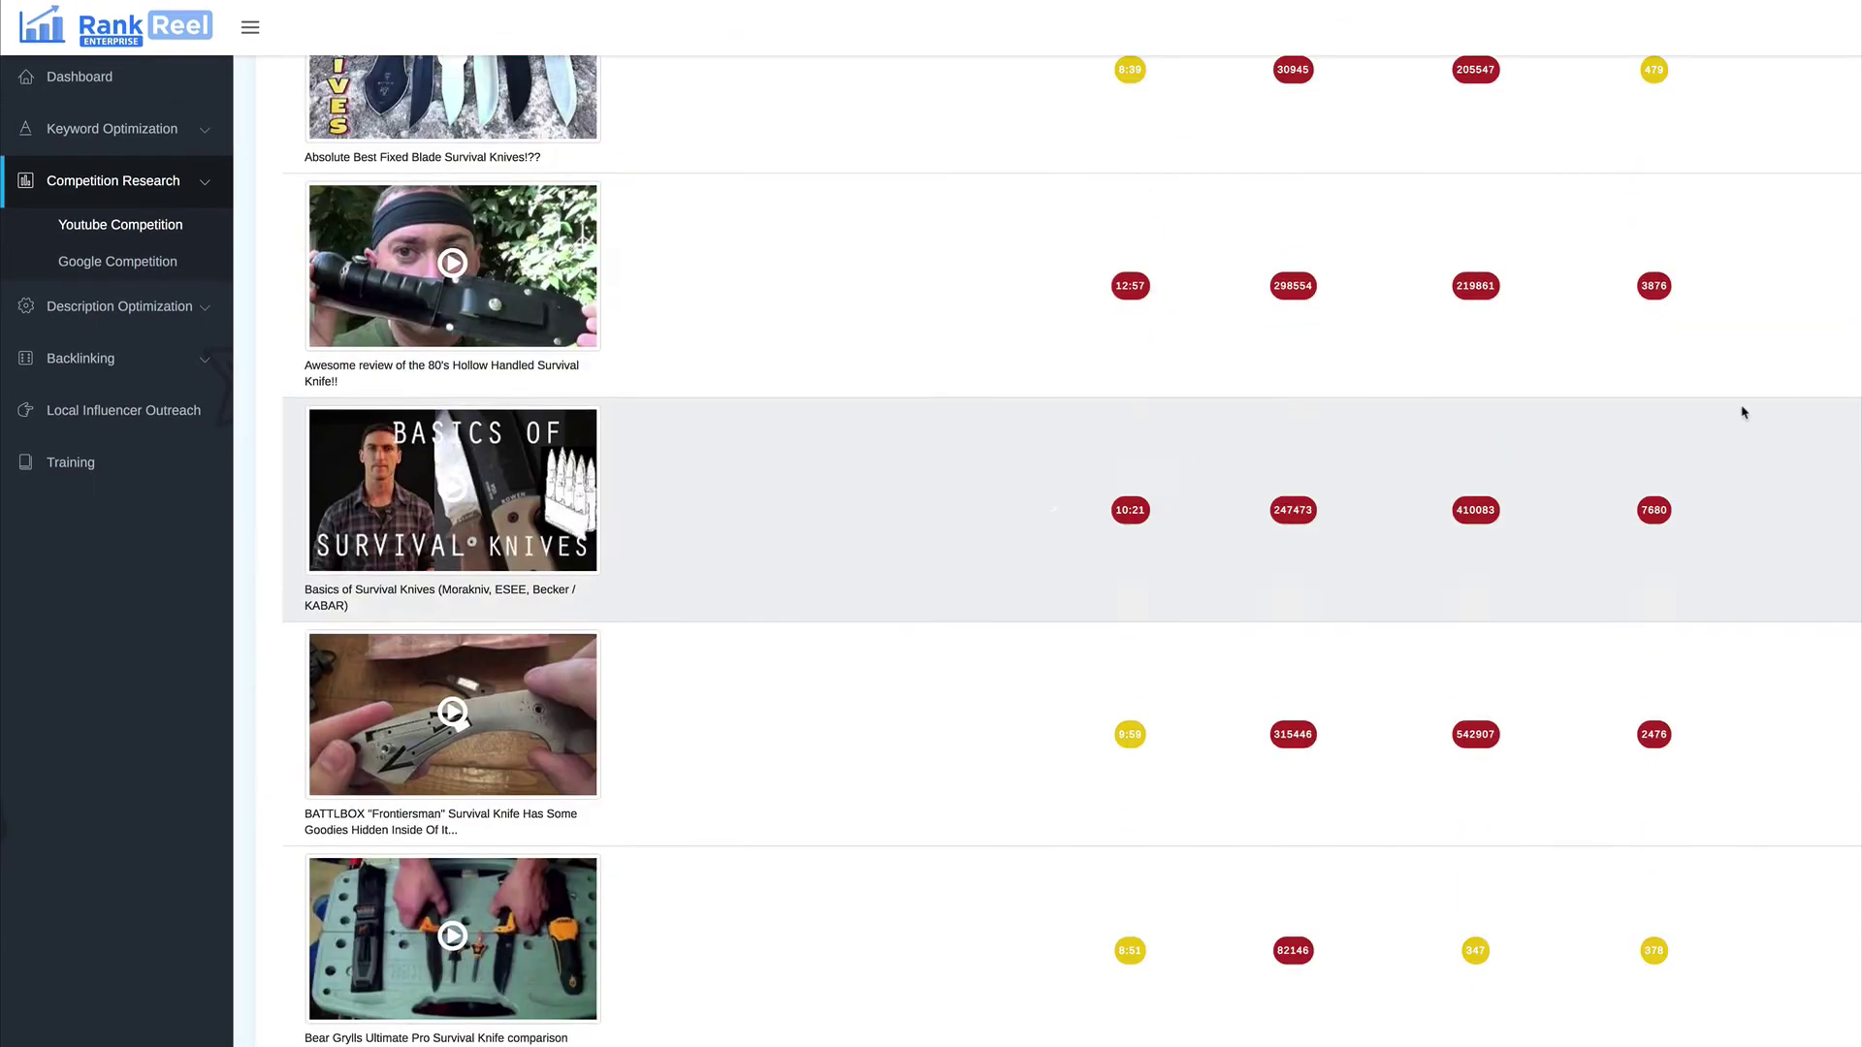
scroll(1741, 412, up, 12)
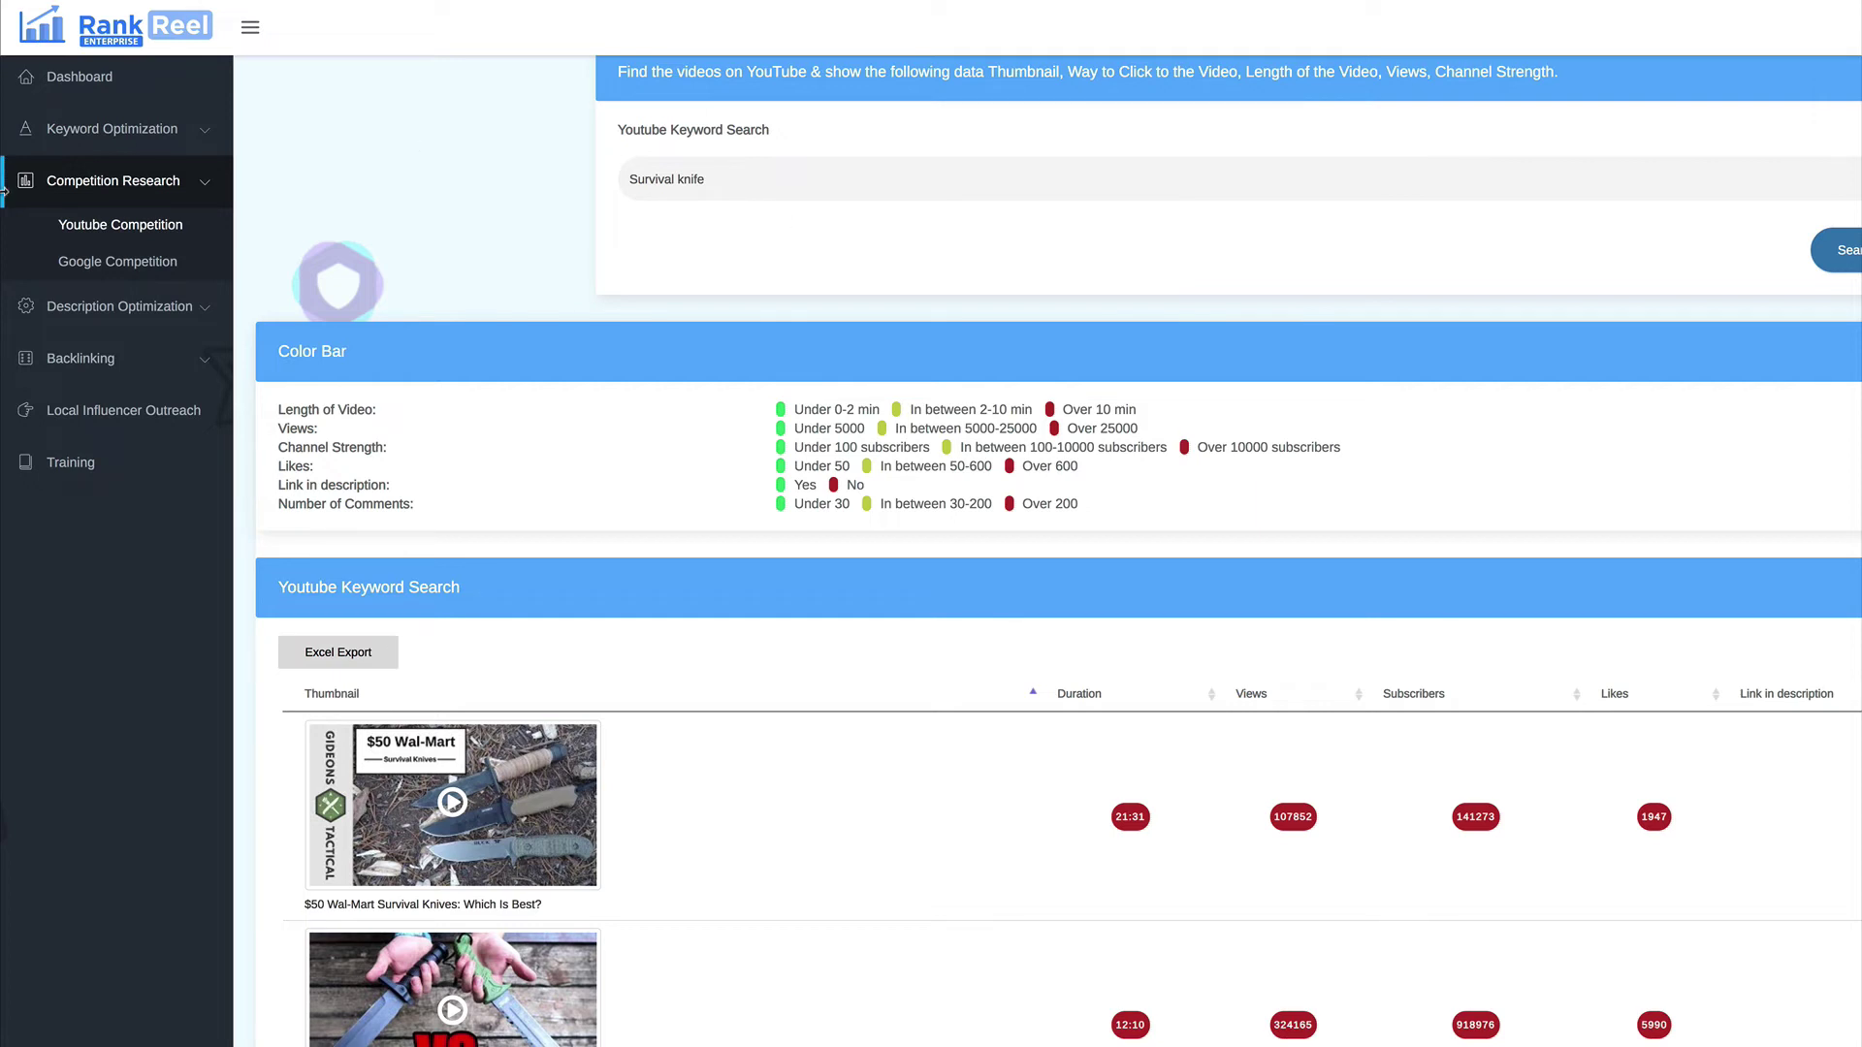
Find longtail tags for 'best survival knife' with the Longtail Tags Finder.
click(118, 263)
click(102, 307)
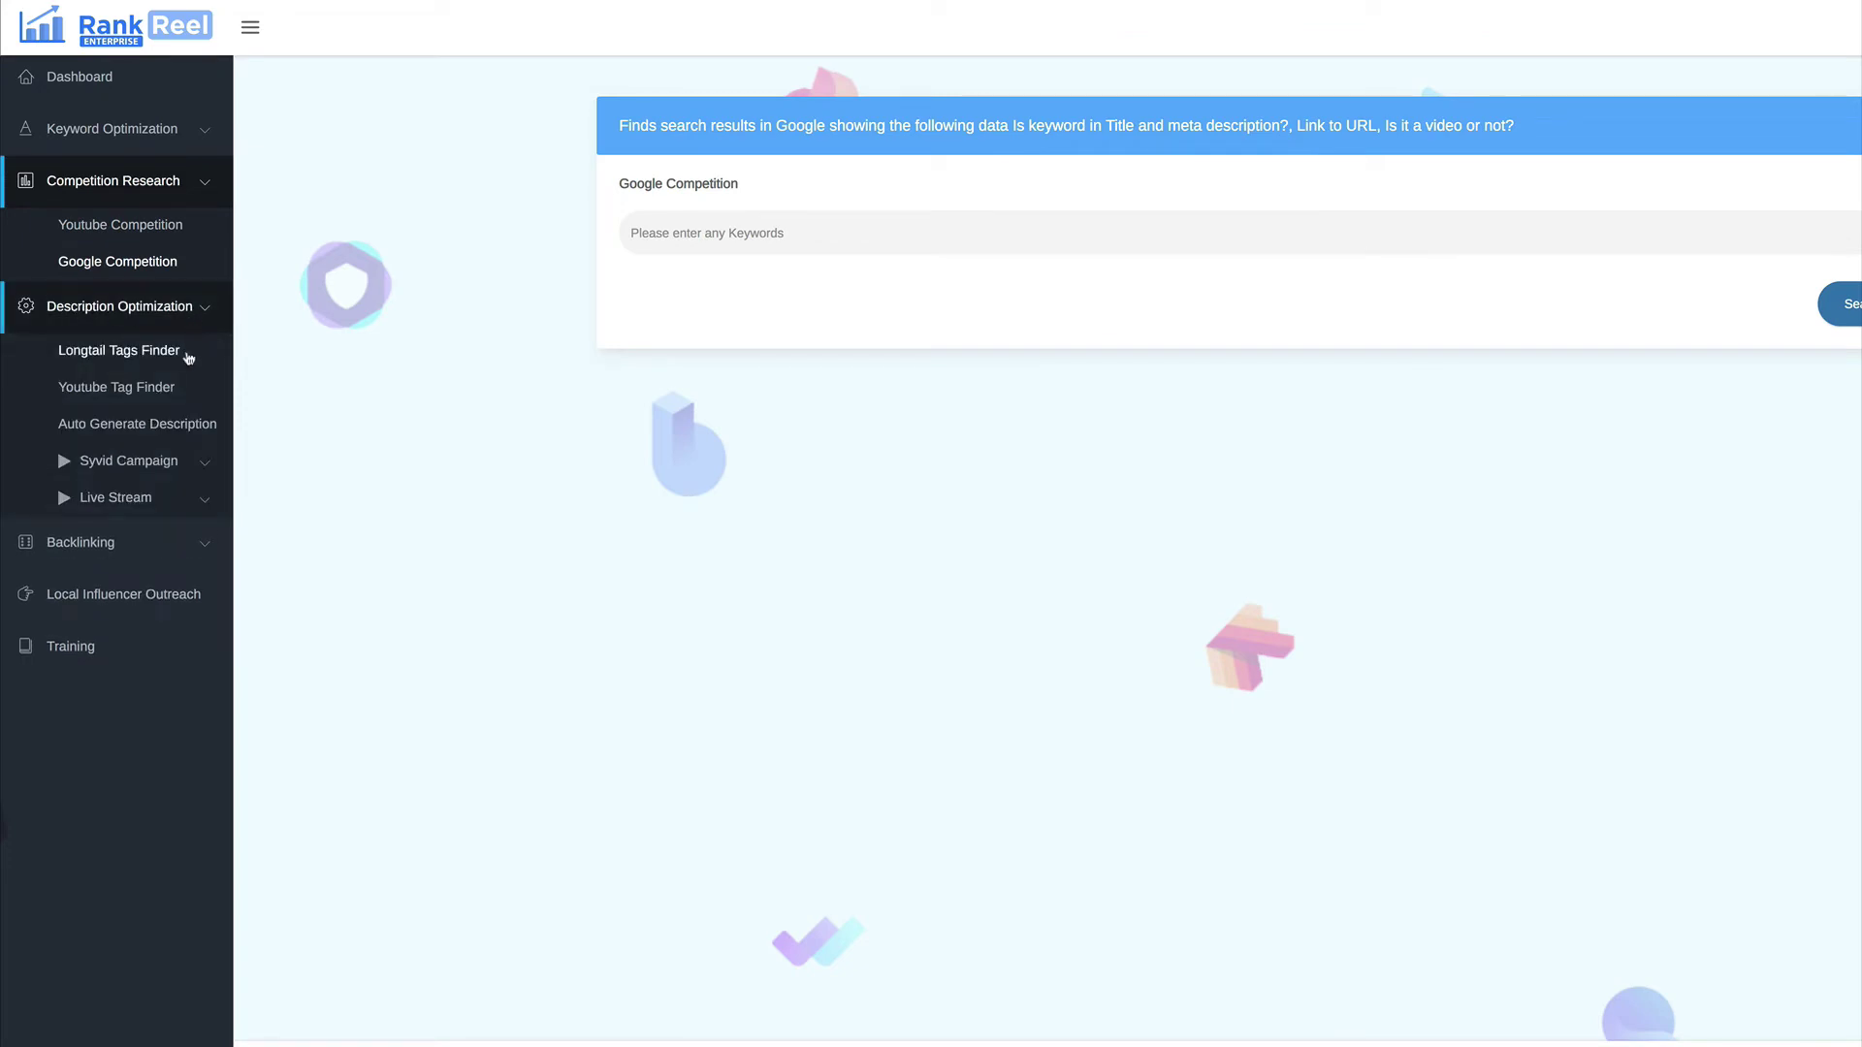
click(141, 358)
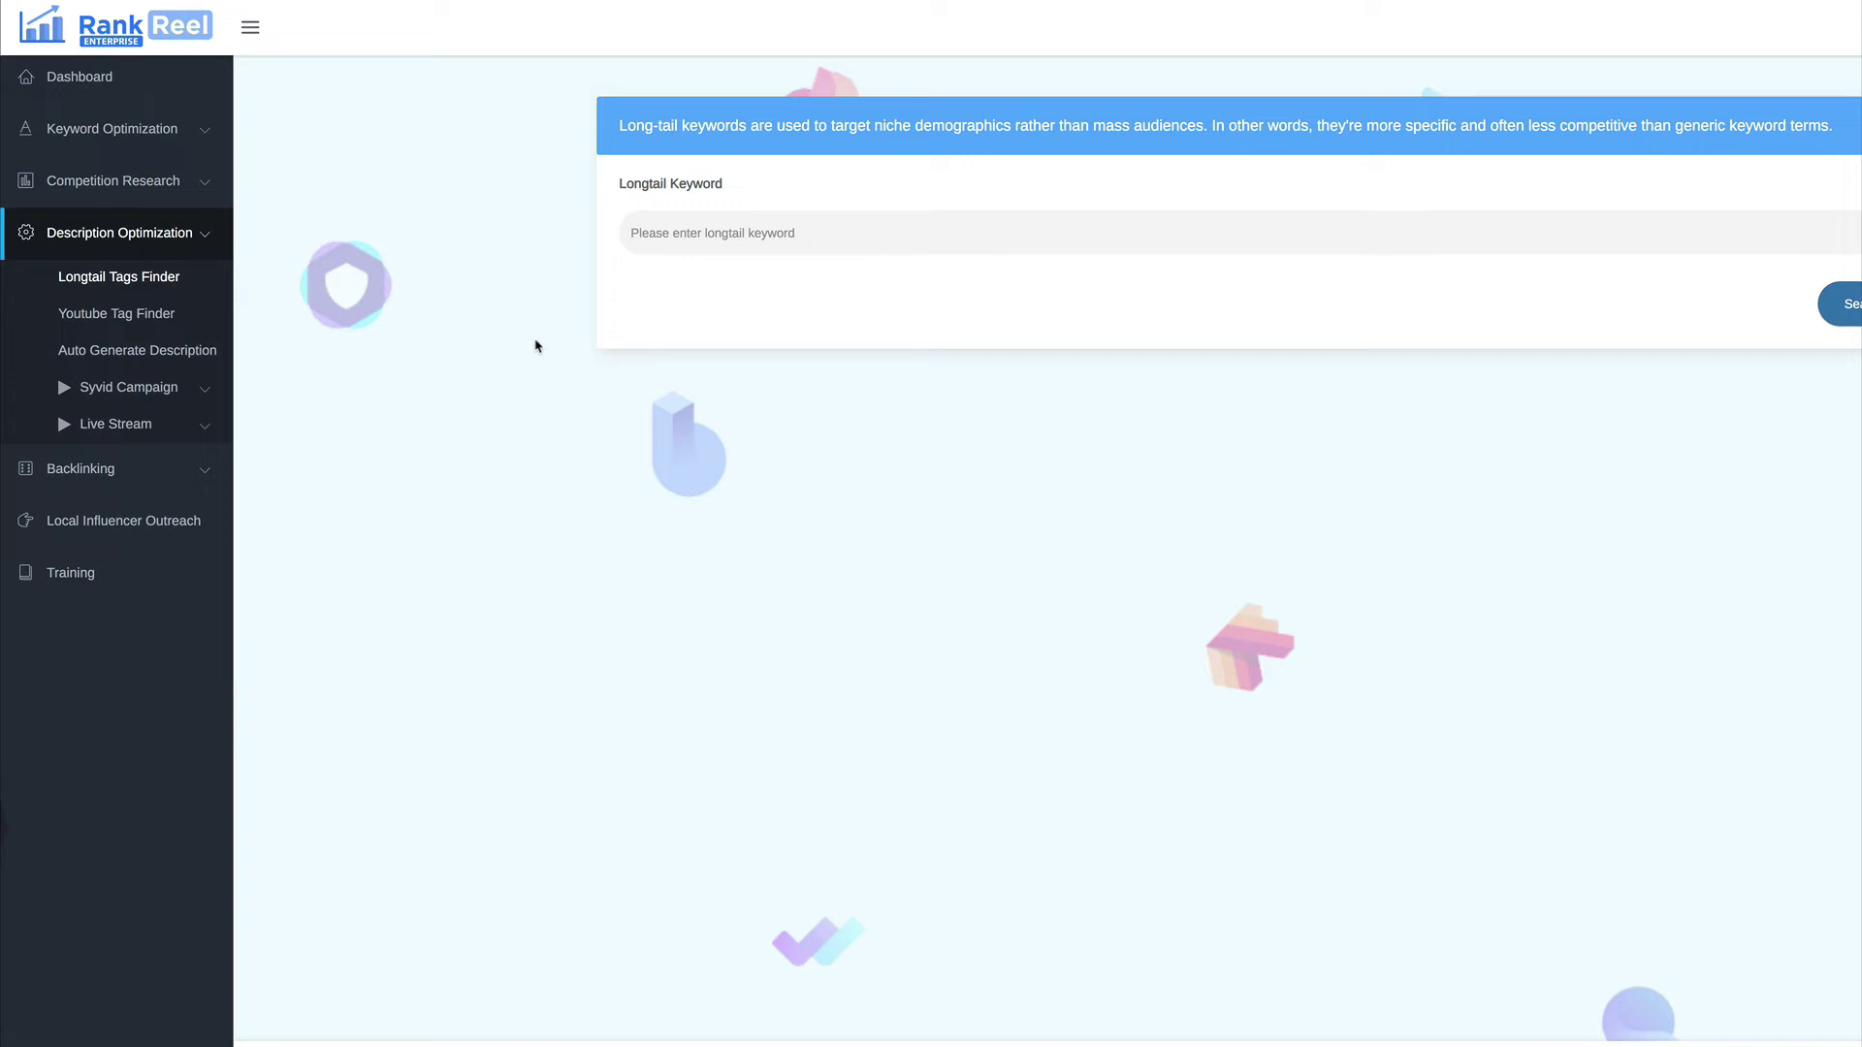
click(719, 232)
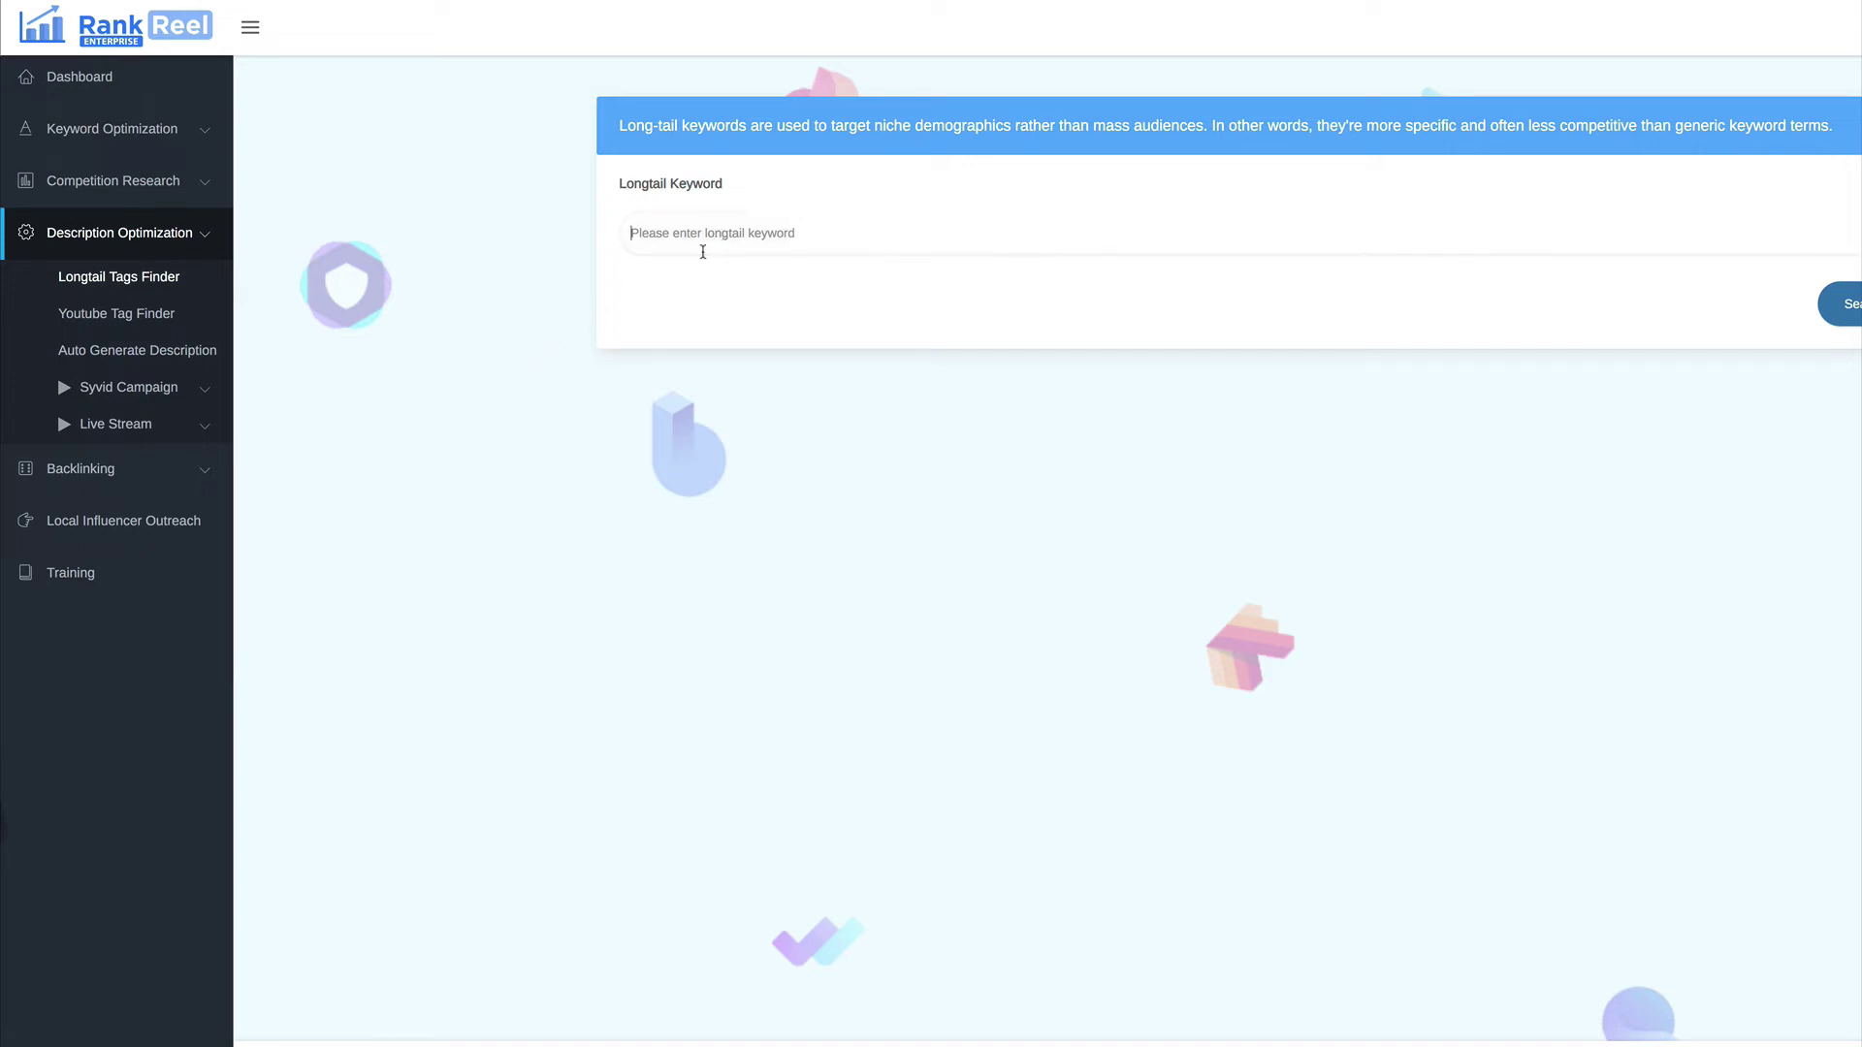
text(best survival knife)
click(1843, 304)
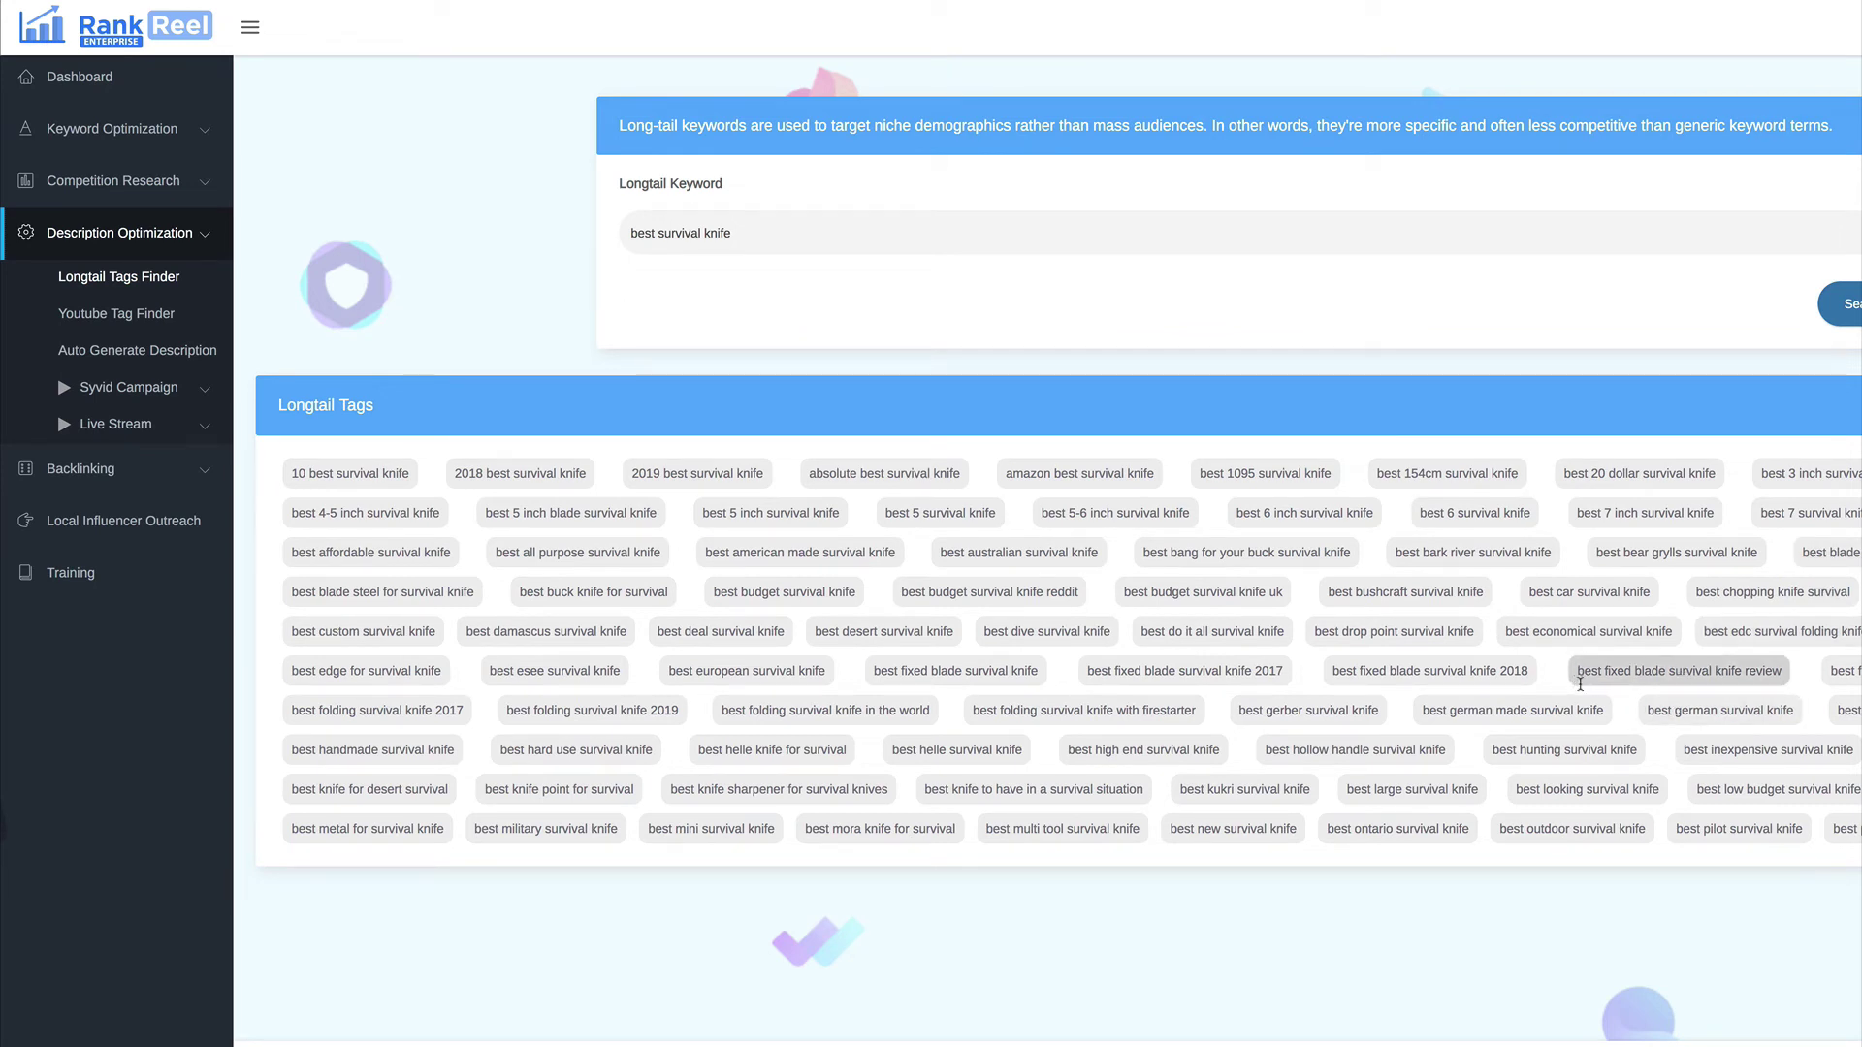
With YouTube Tag Finder open, load the channel's YouTube Video Manager in a new tab.
click(120, 324)
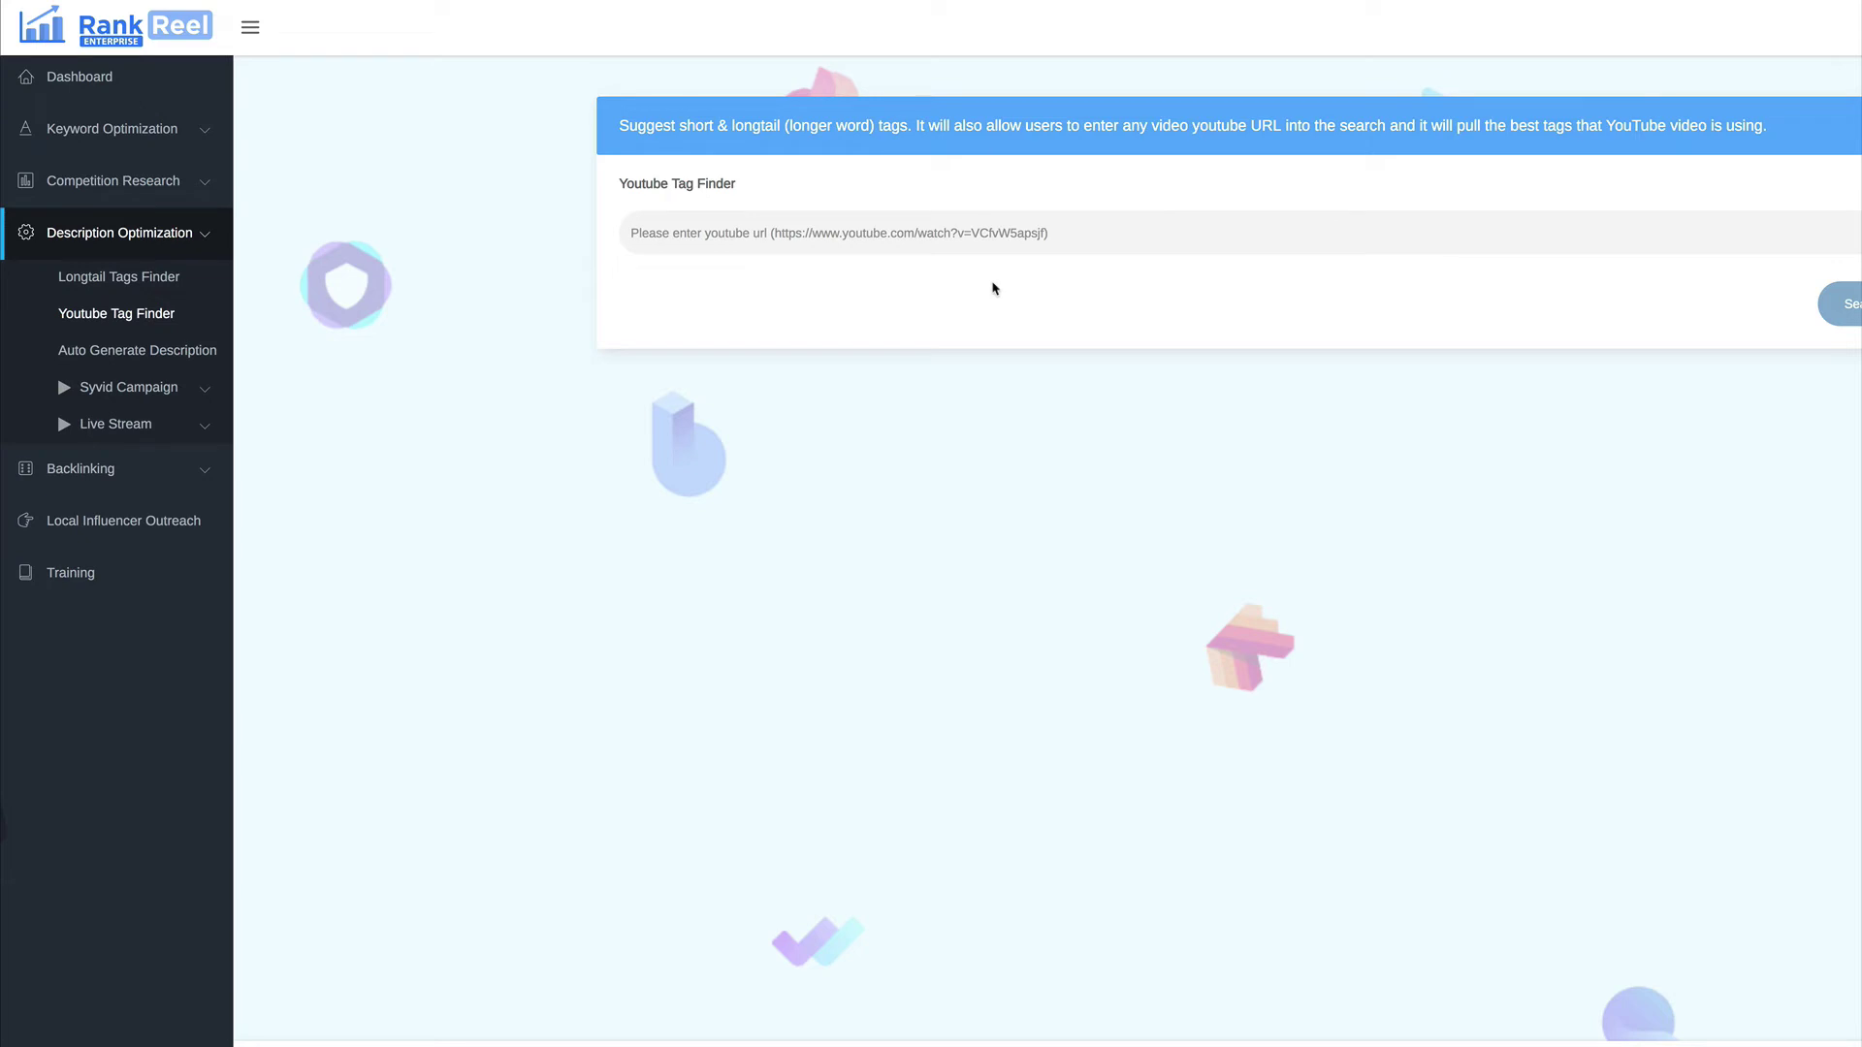
key(ctrl+t)
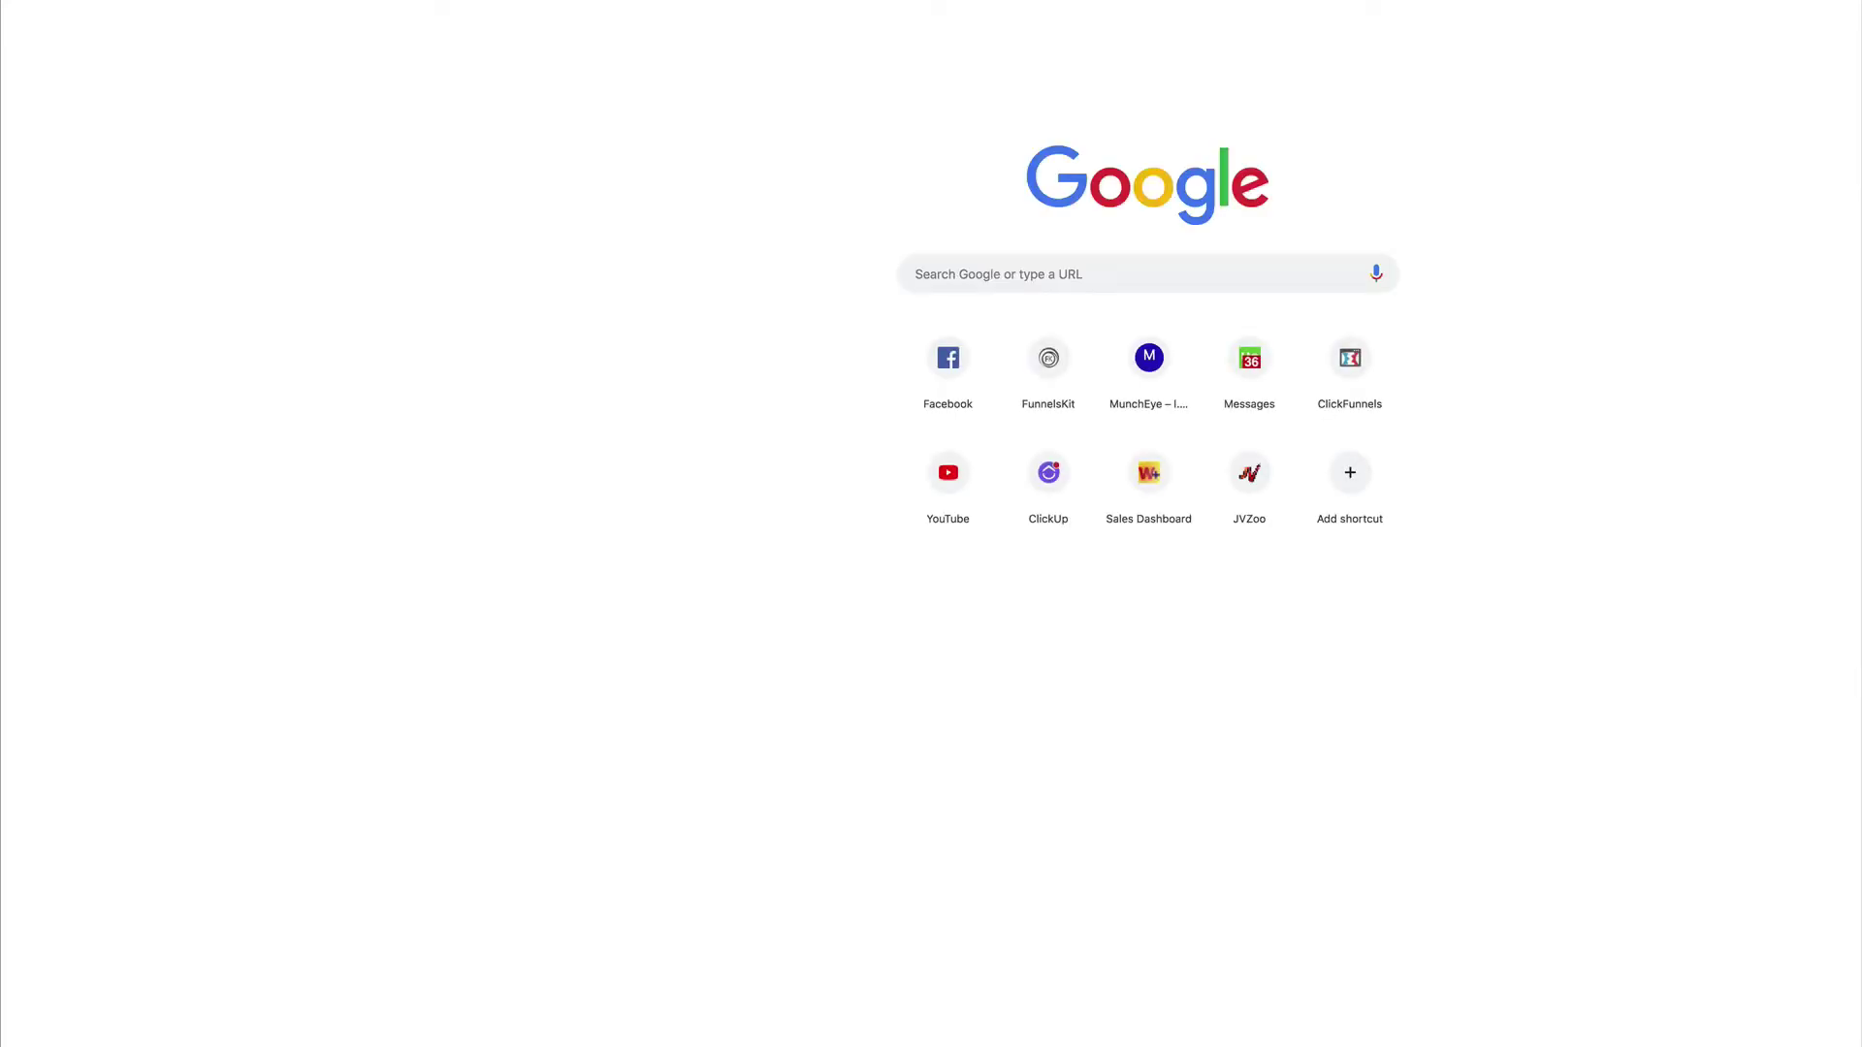
text(yout)
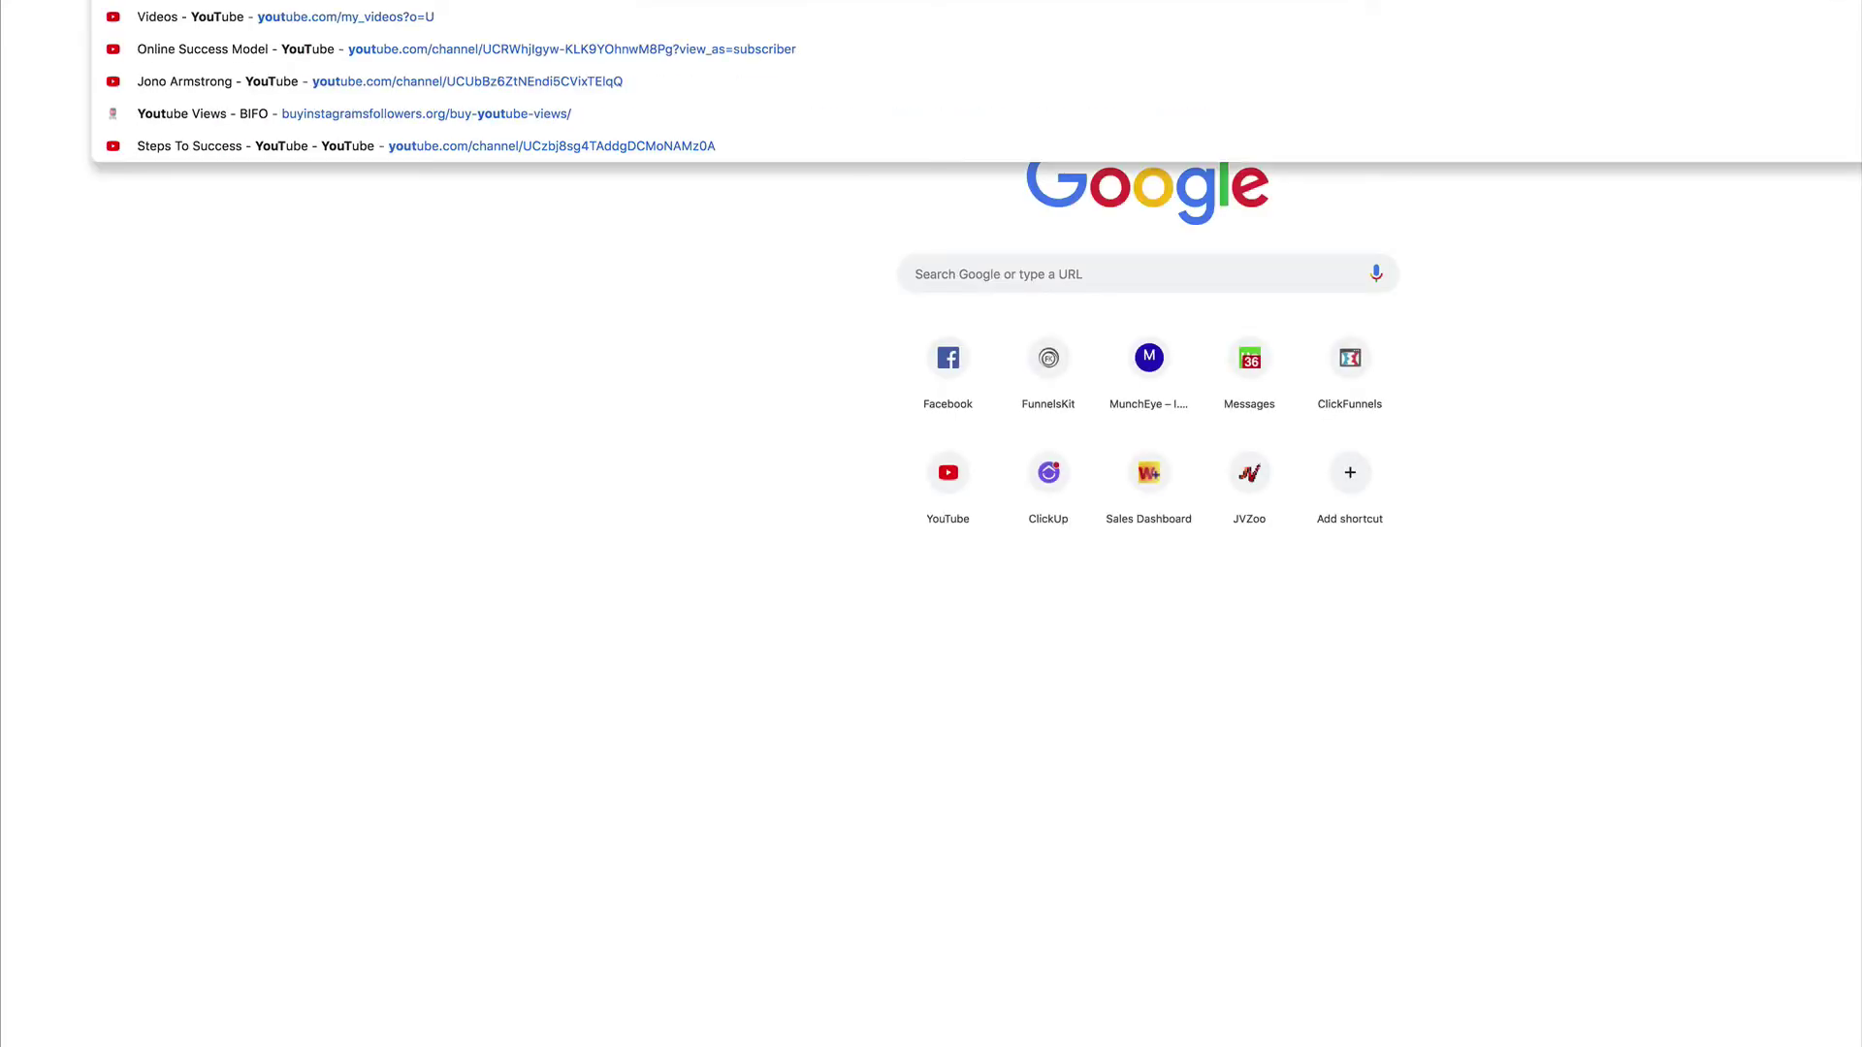
key(Escape)
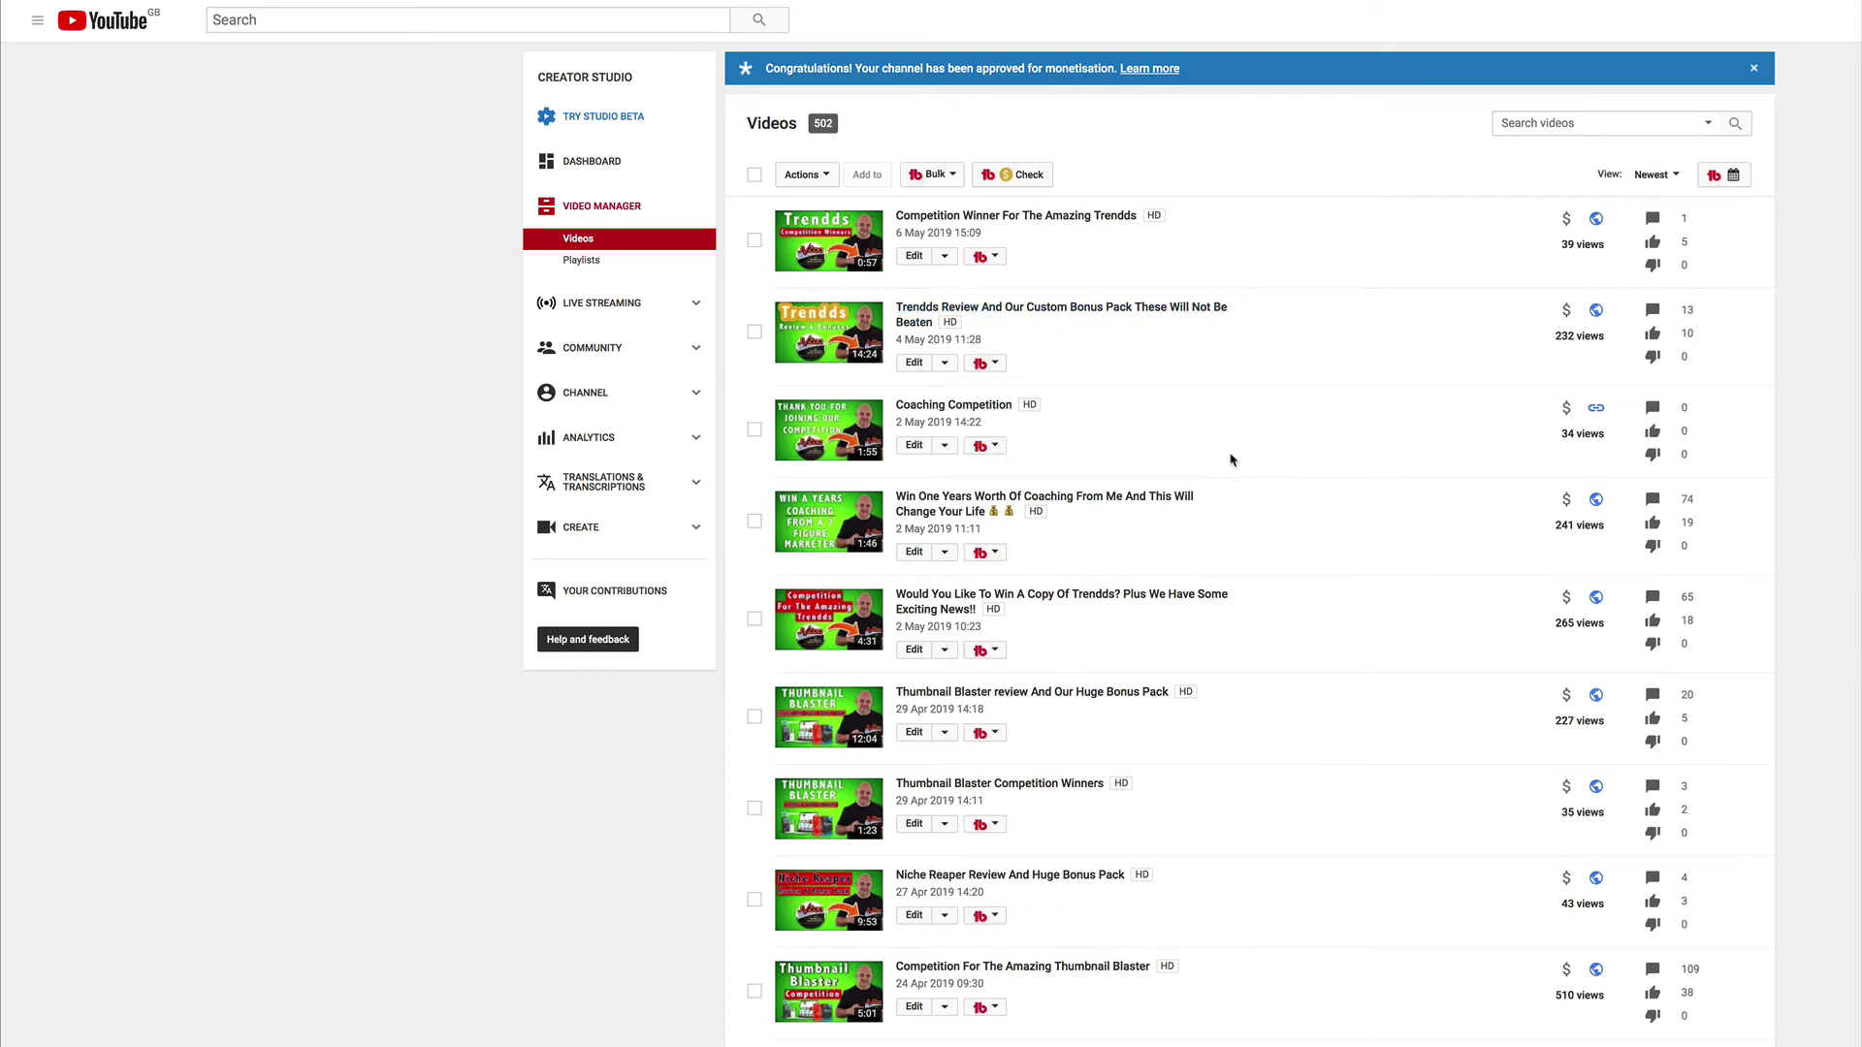
Open the Trendds Review video, show its tag search rankings, and copy its URL.
scroll(1231, 460, down, 3)
scroll(1232, 460, down, 3)
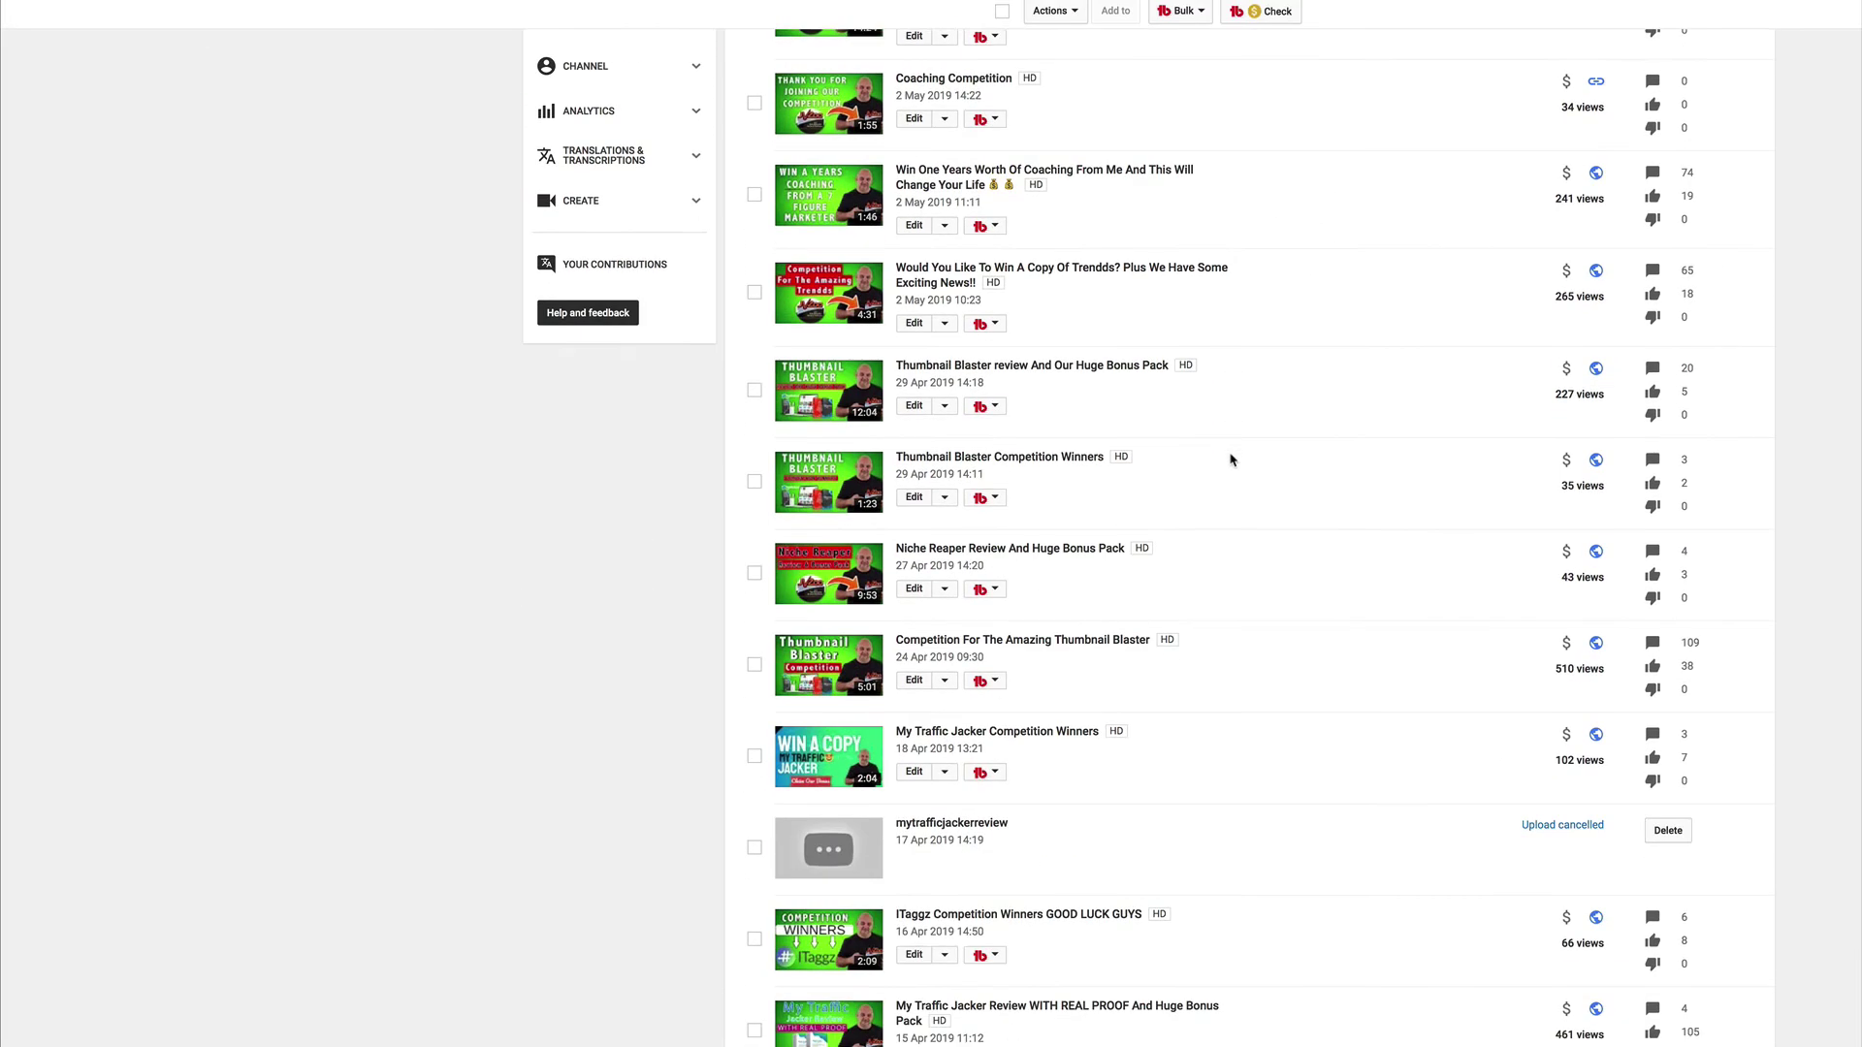
click(1105, 373)
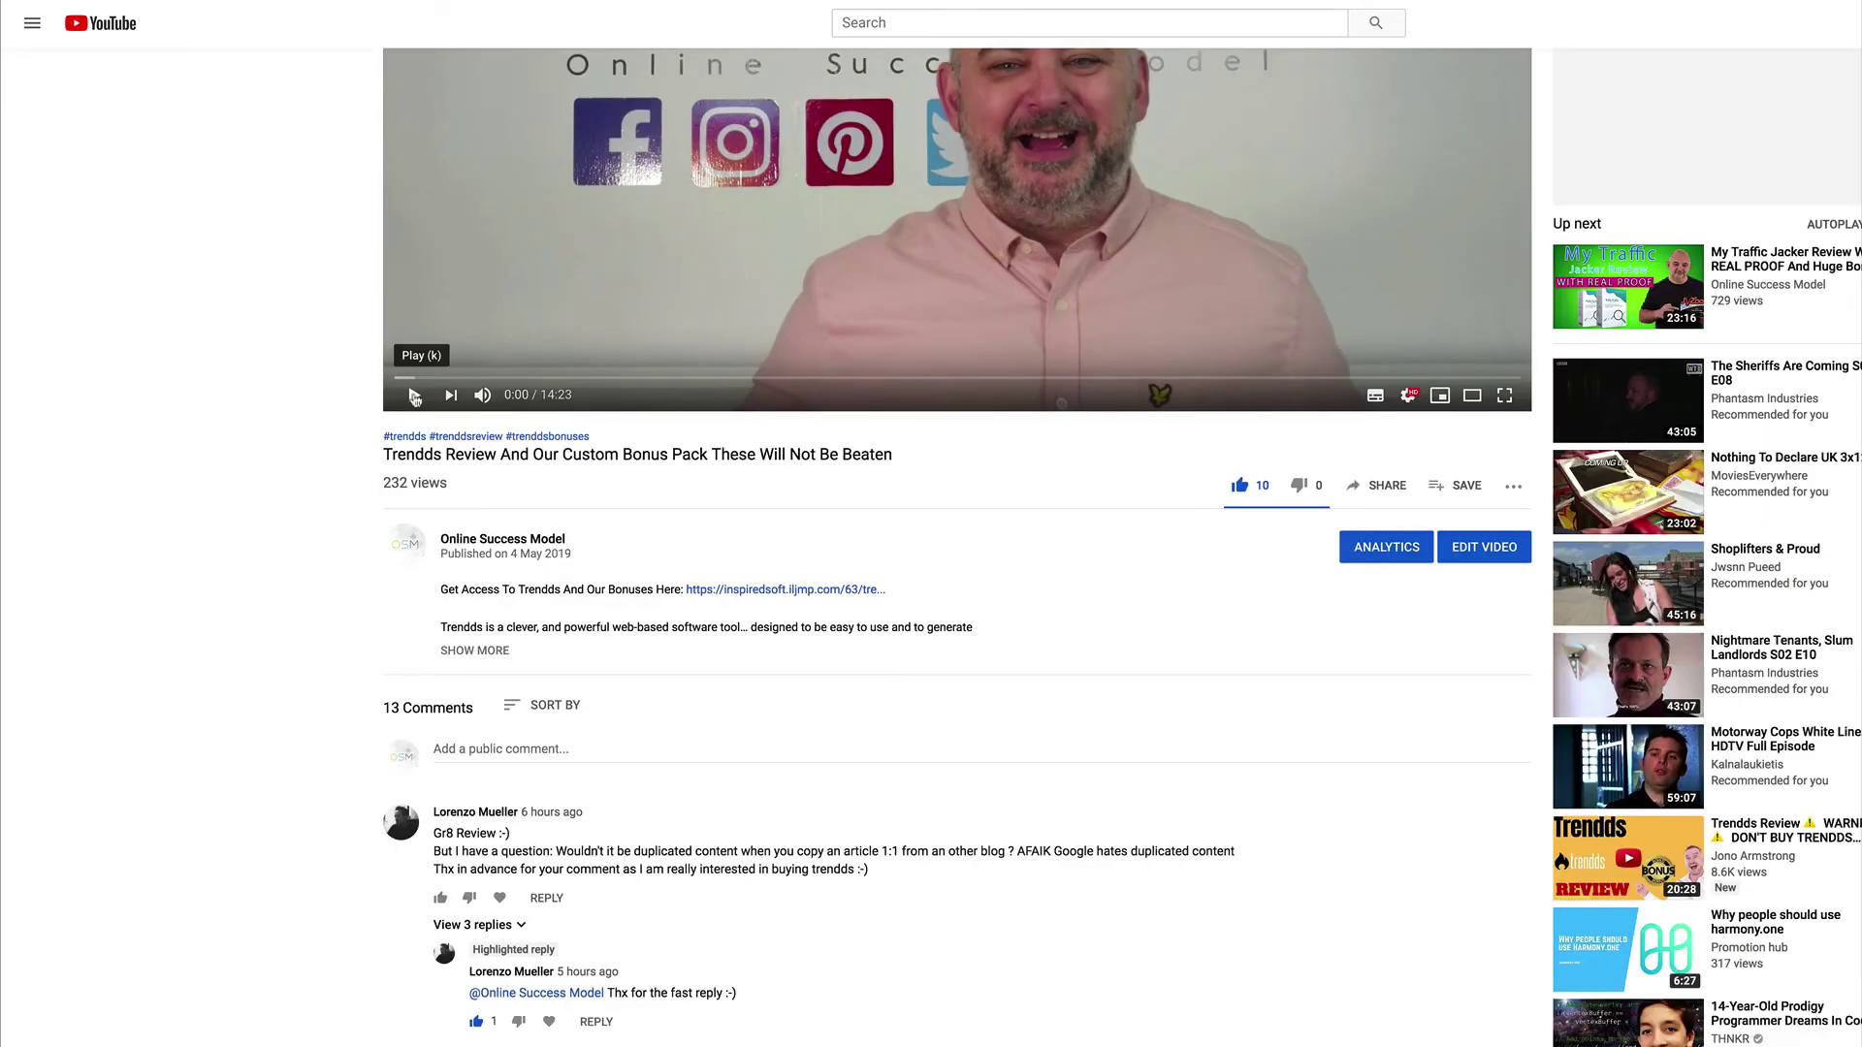
scroll(485, 556, up, 3)
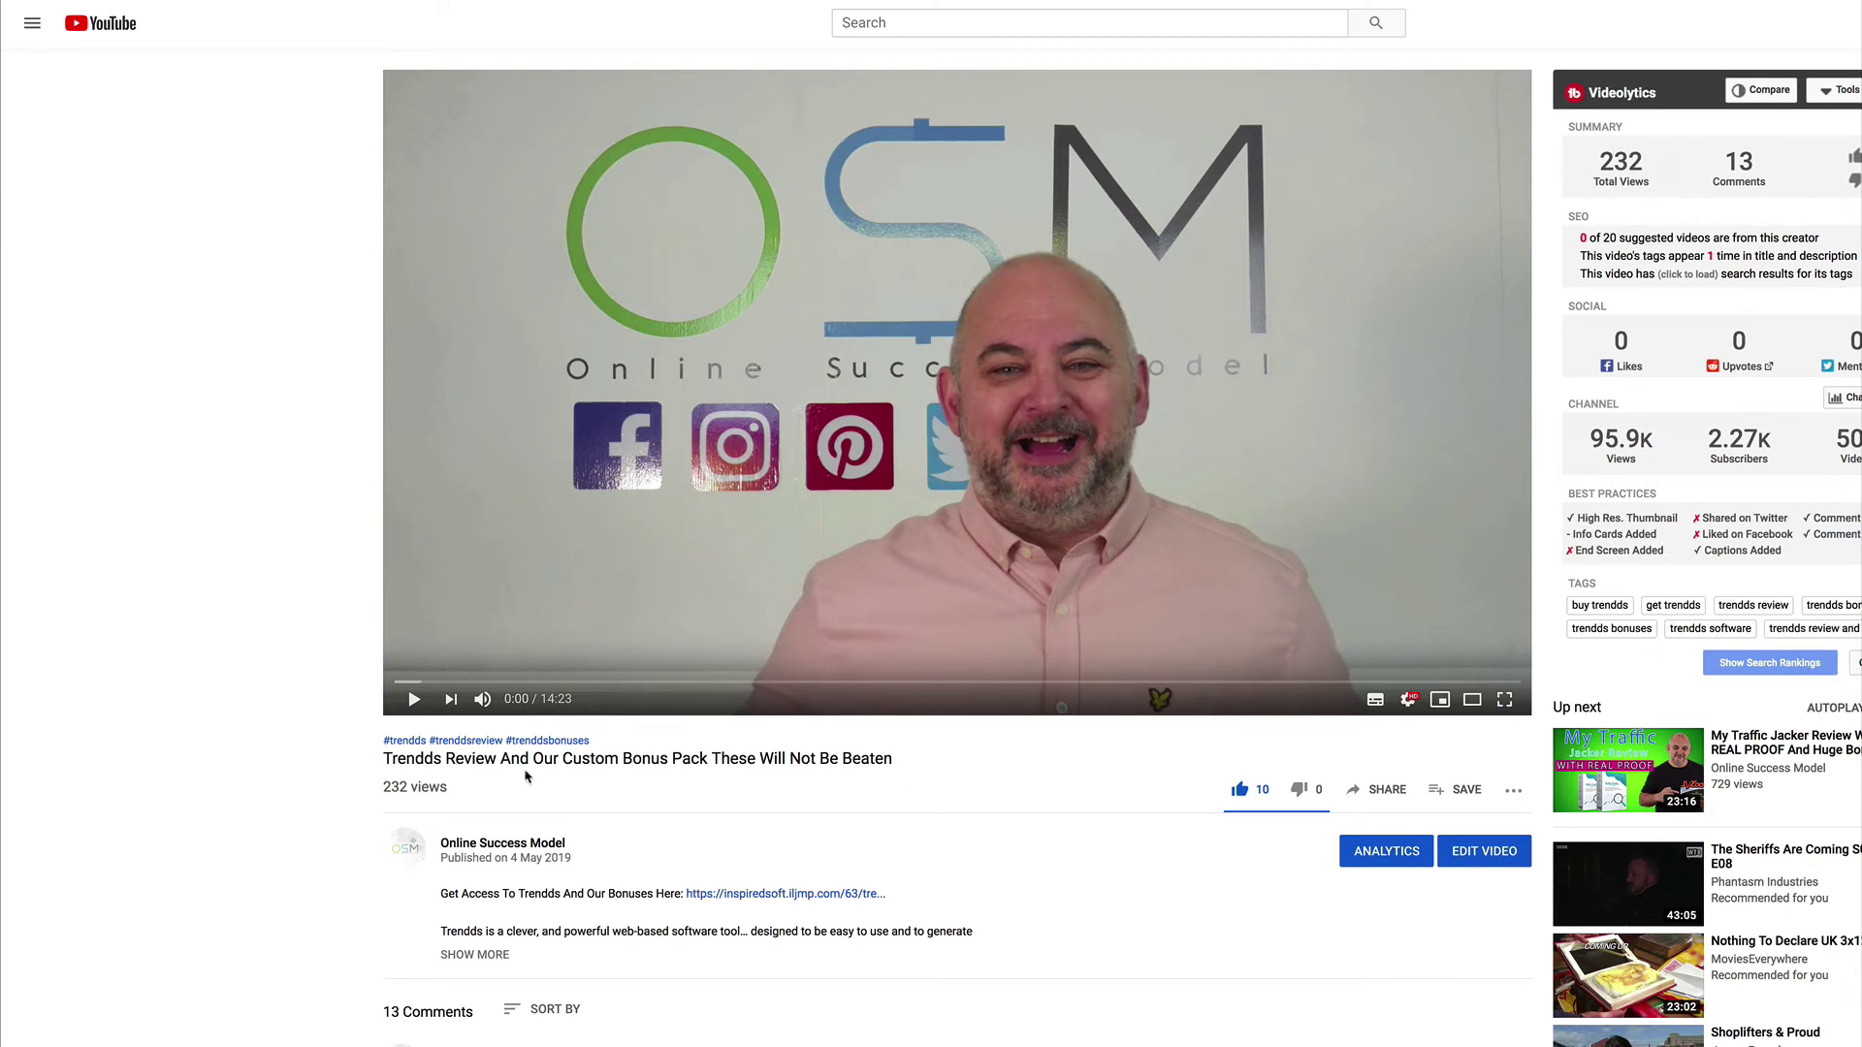
click(1766, 676)
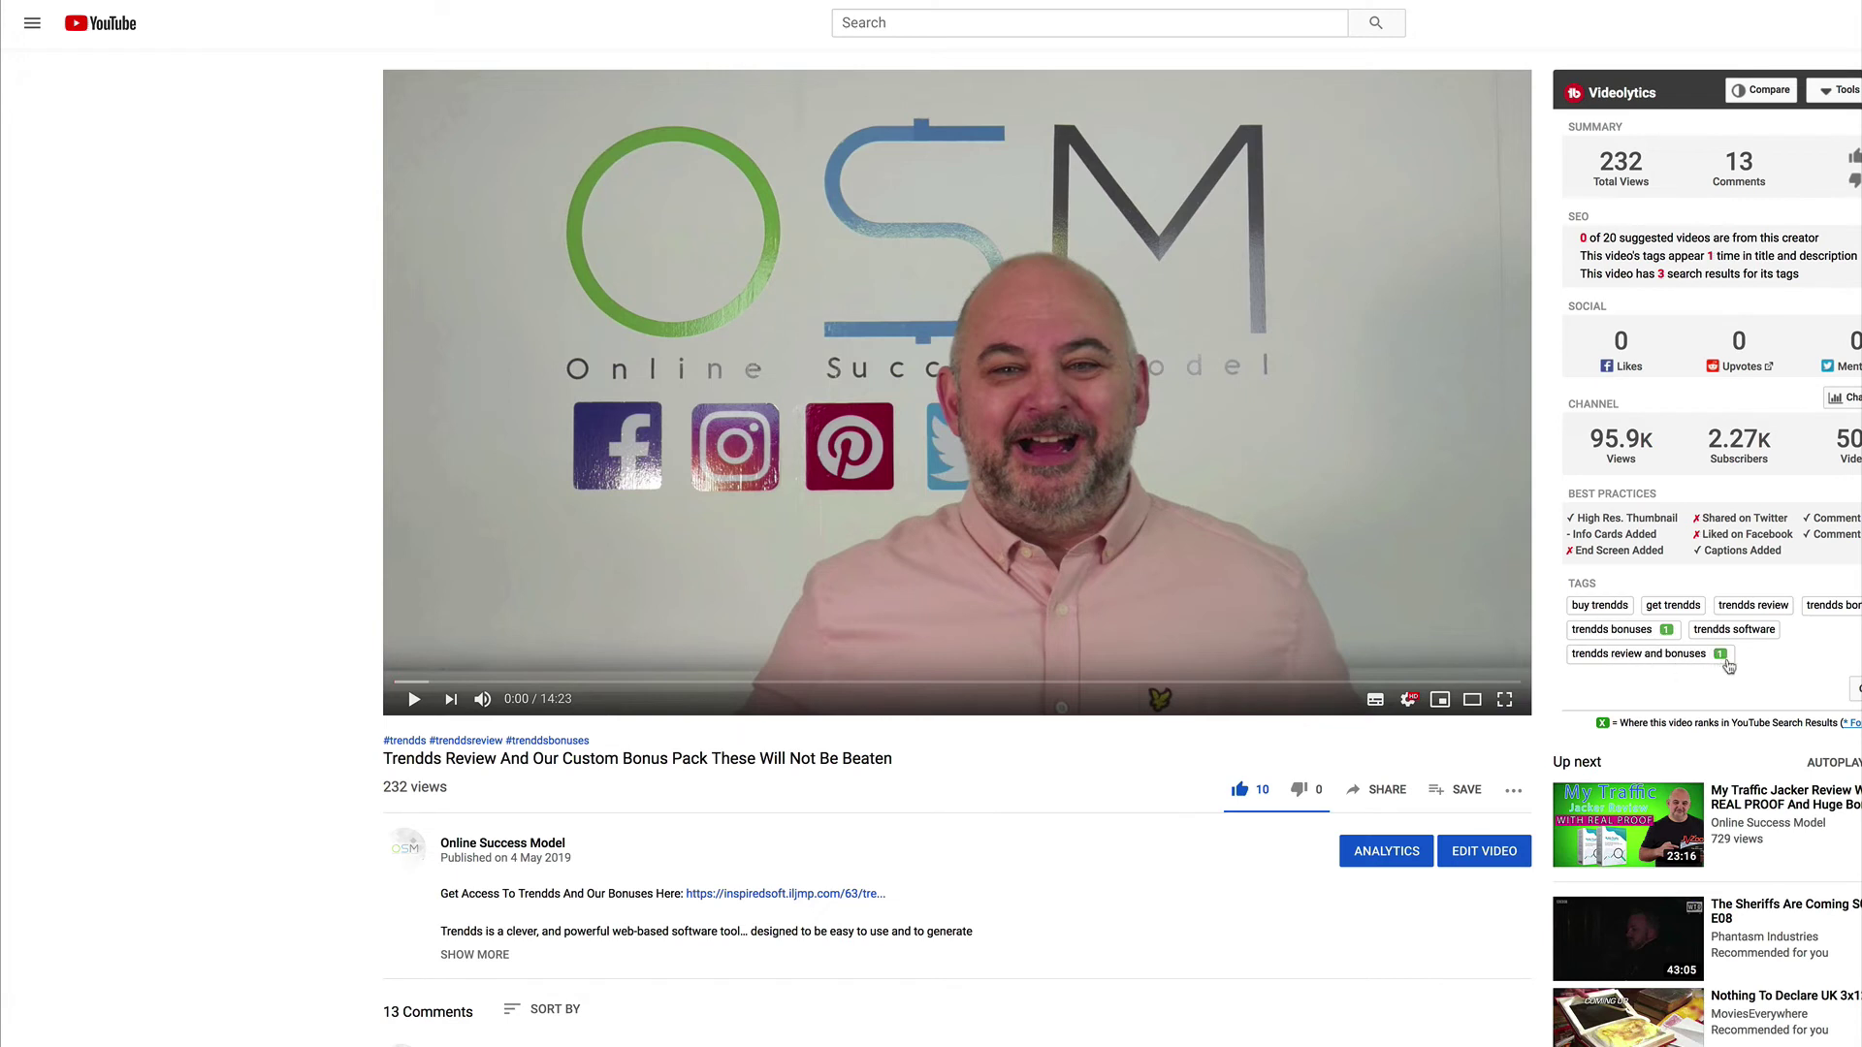
right_click(504, 5)
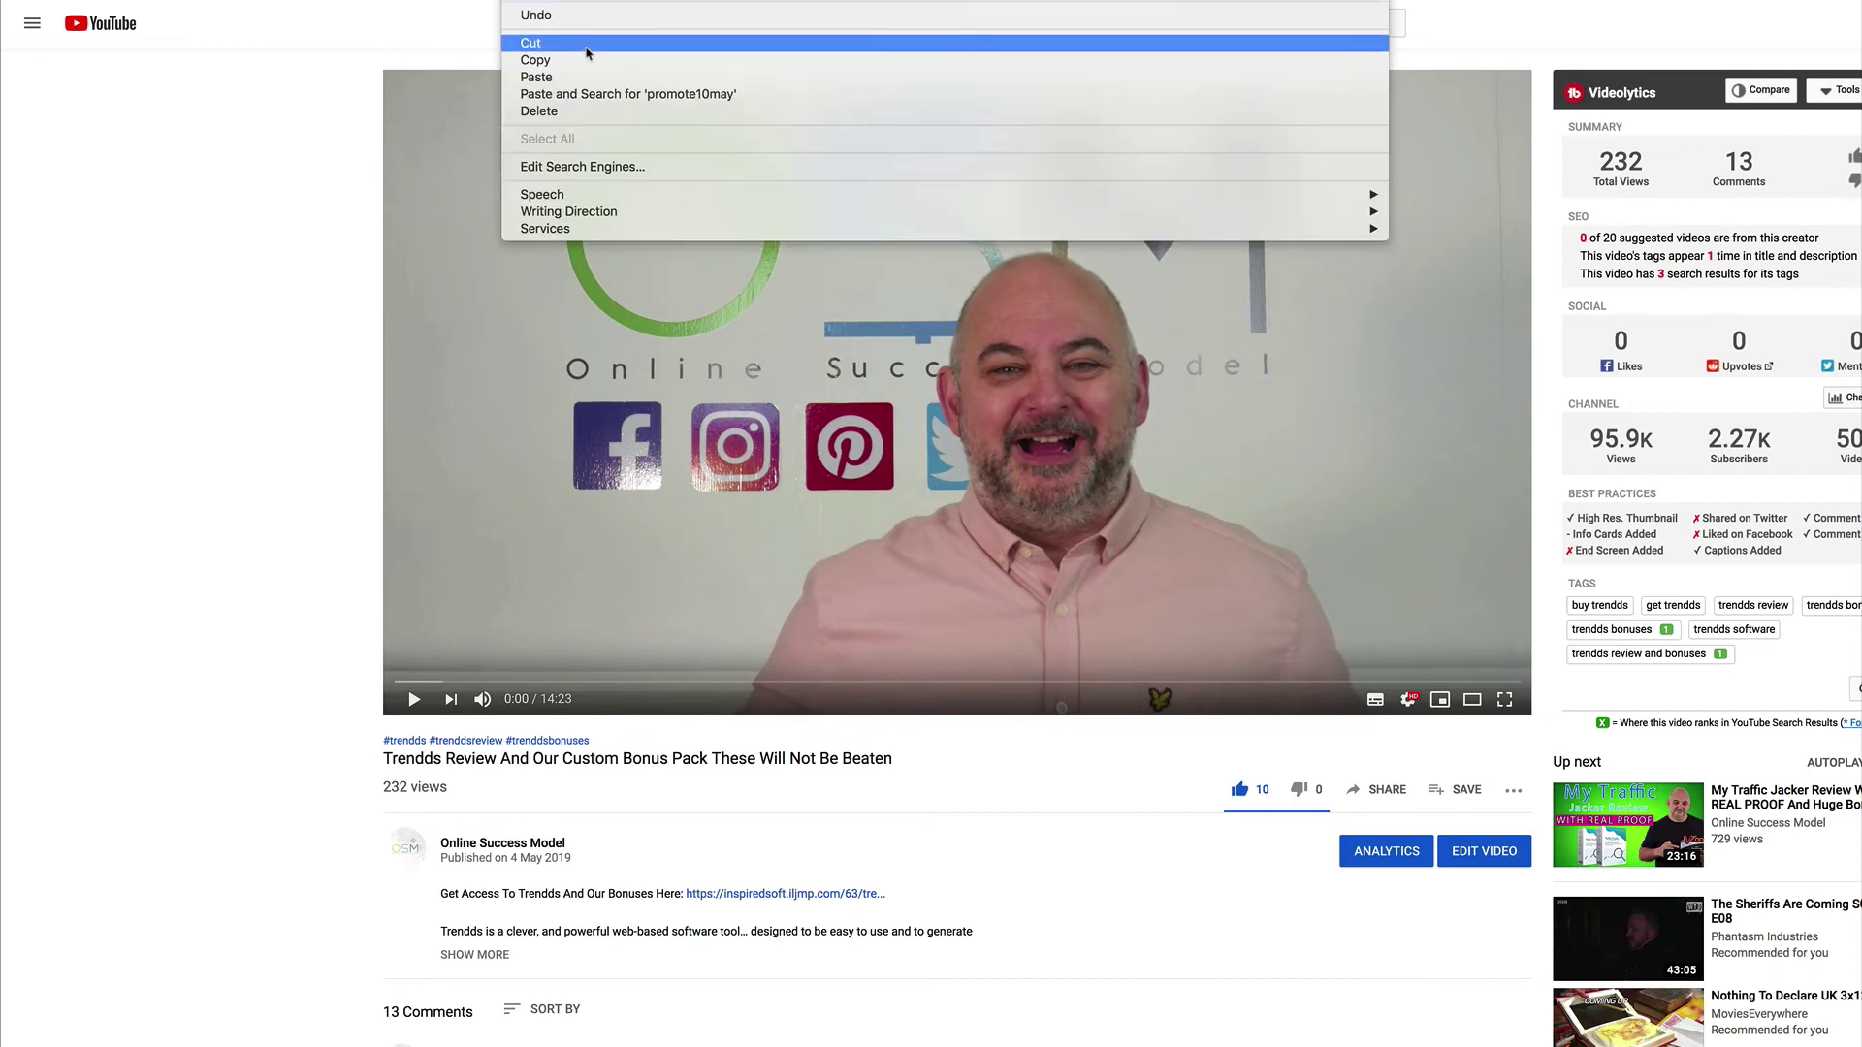
click(580, 60)
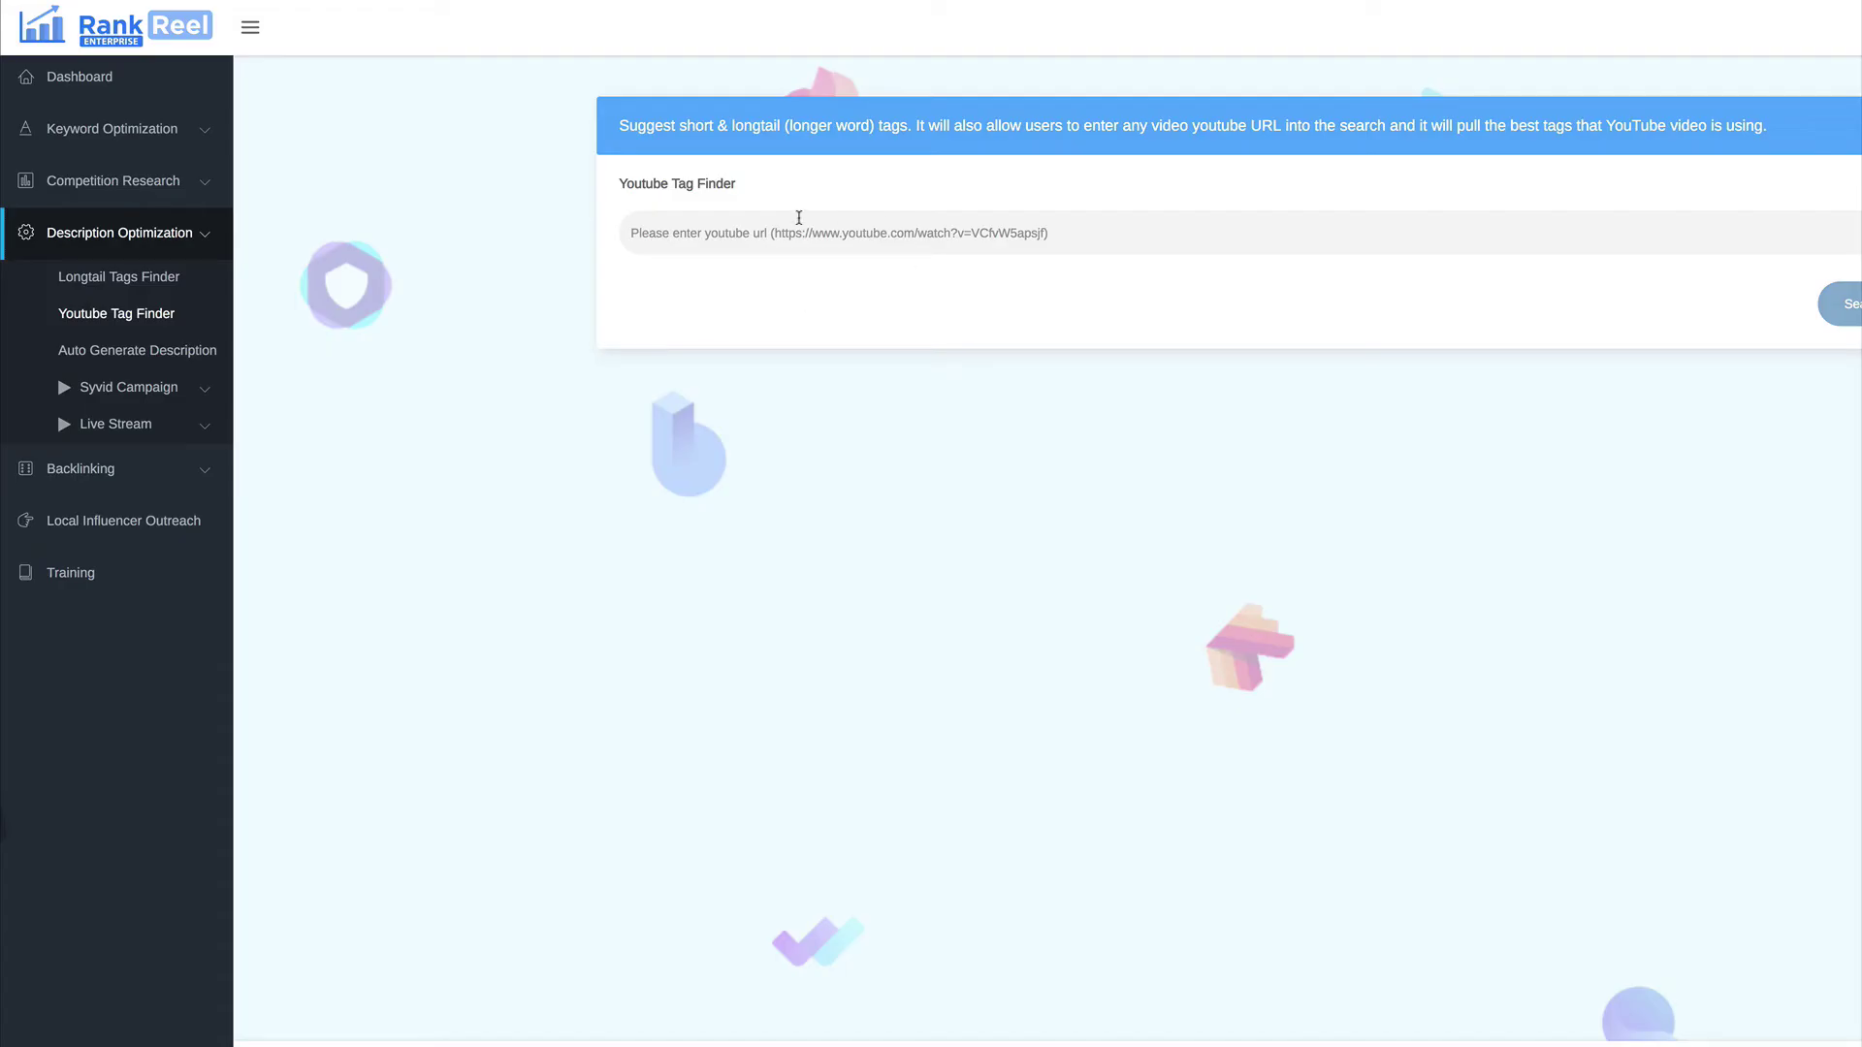
Paste the Trendds Review video URL into Youtube Tag Finder and search for its tags.
click(798, 218)
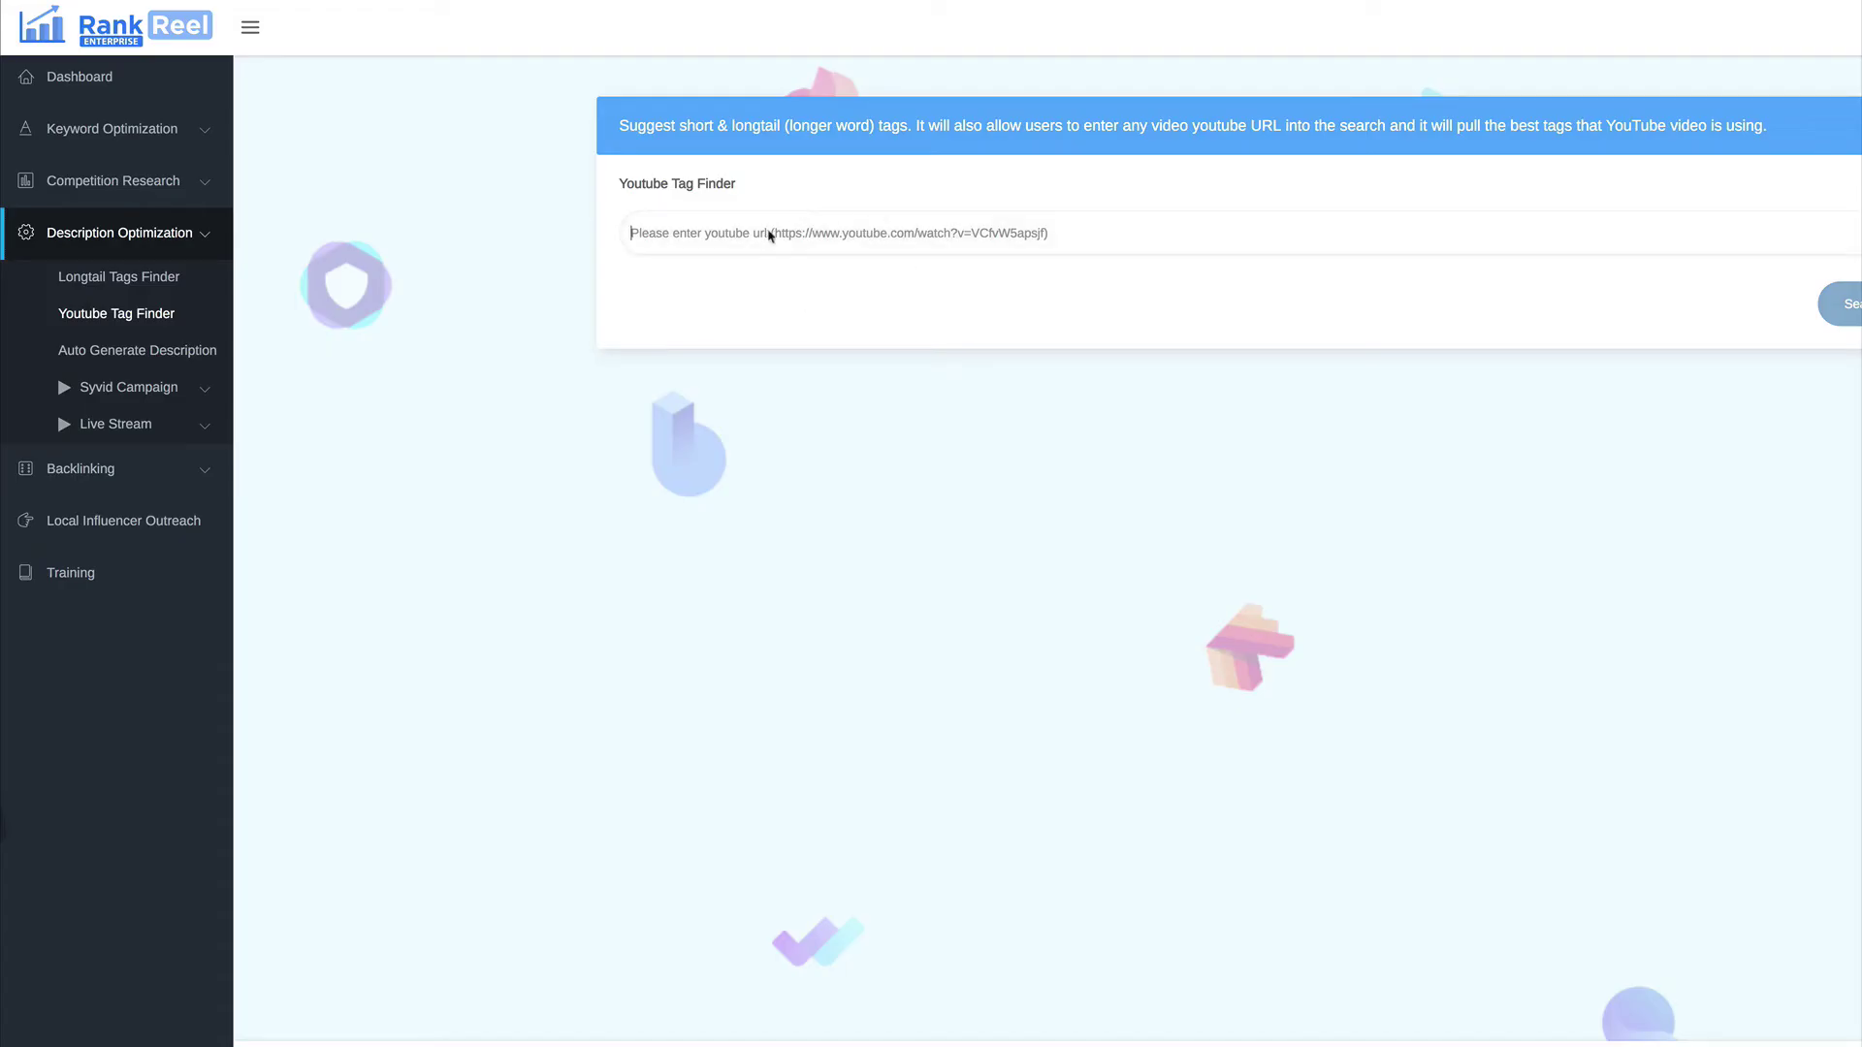
right_click(771, 235)
click(847, 347)
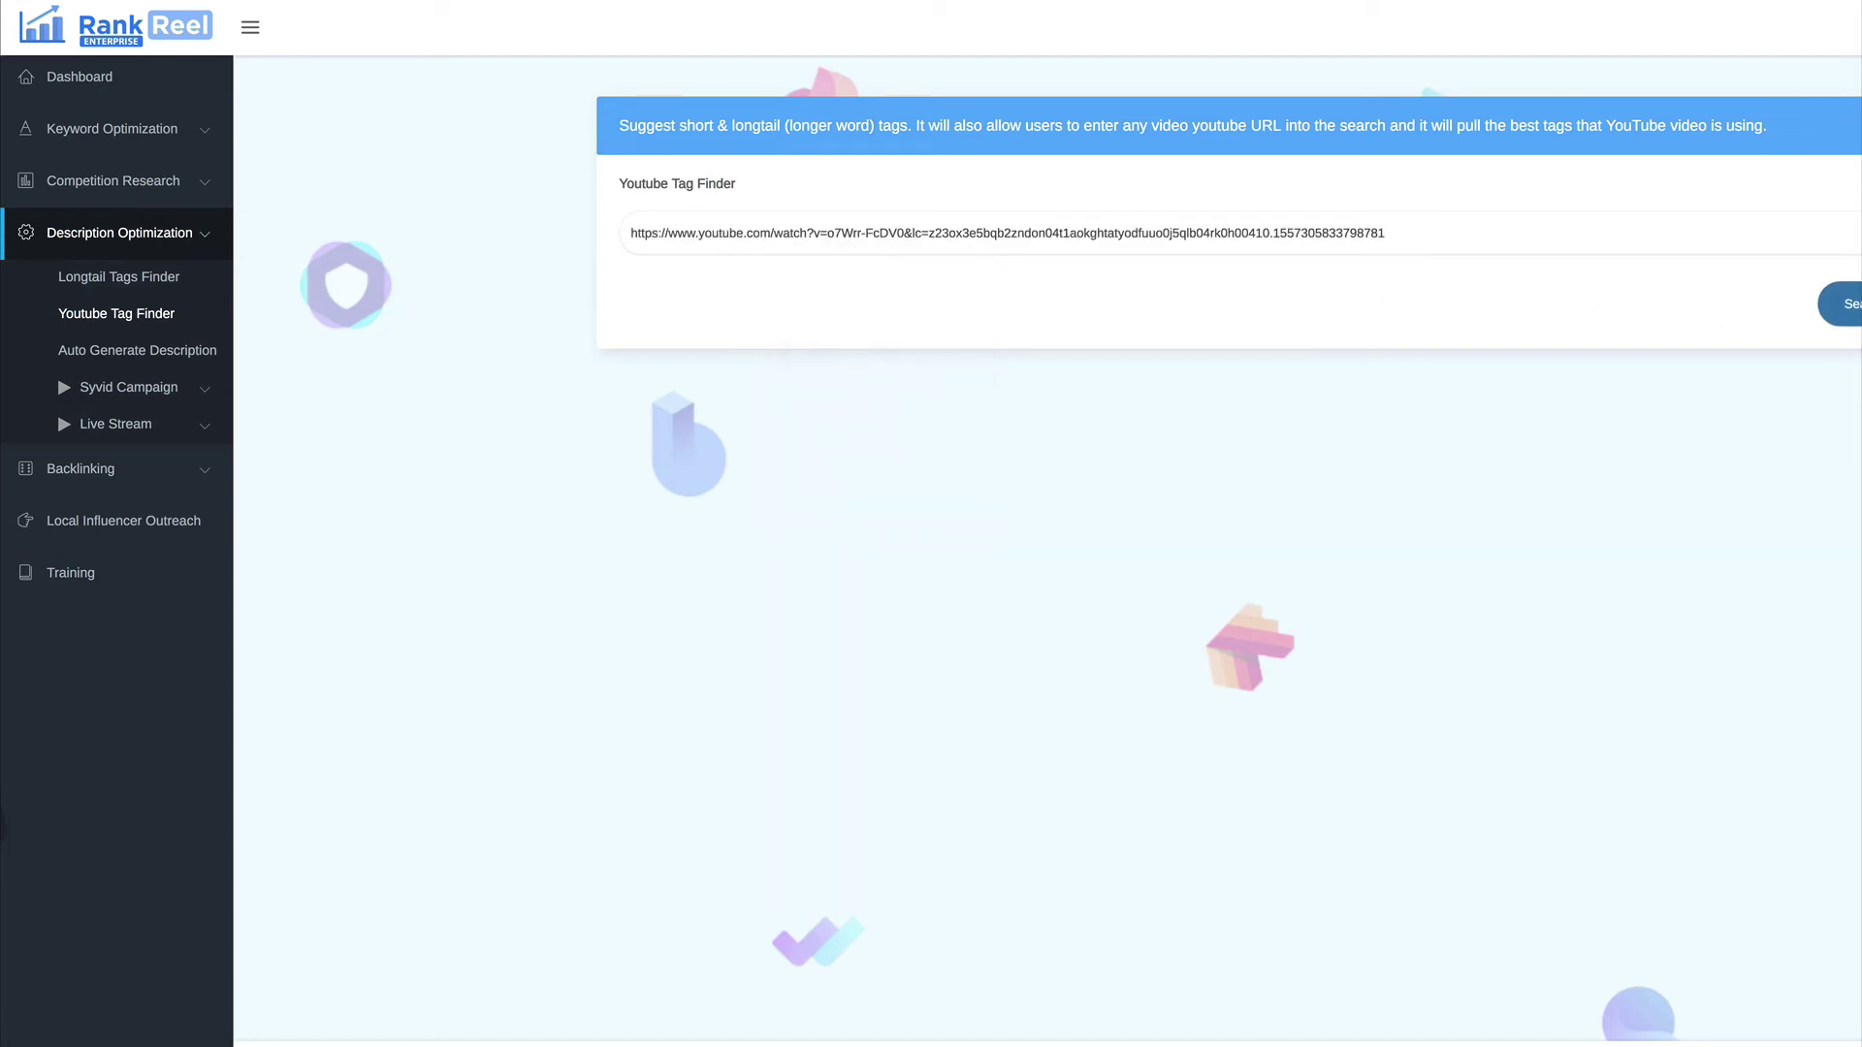
click(1854, 308)
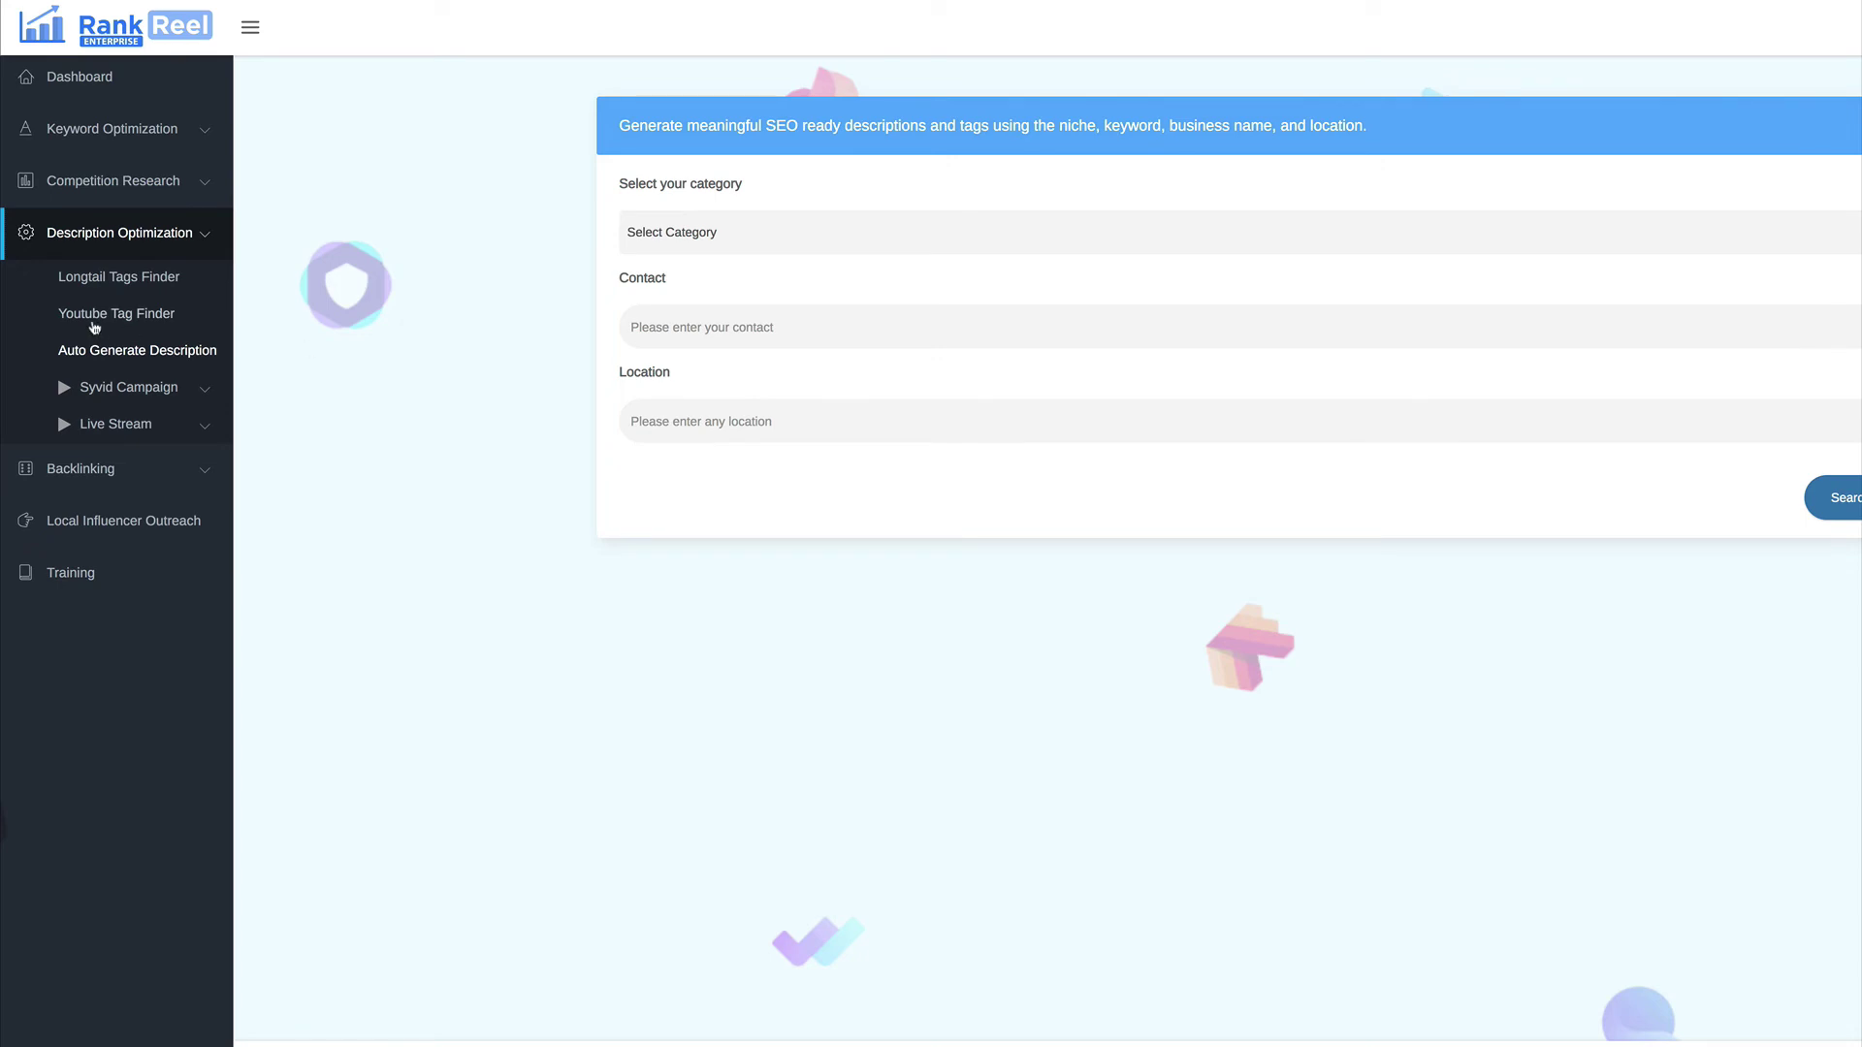
Expand Backlinking and view the connected Bitly, Facebook, Pocket and Twitter accounts.
click(136, 468)
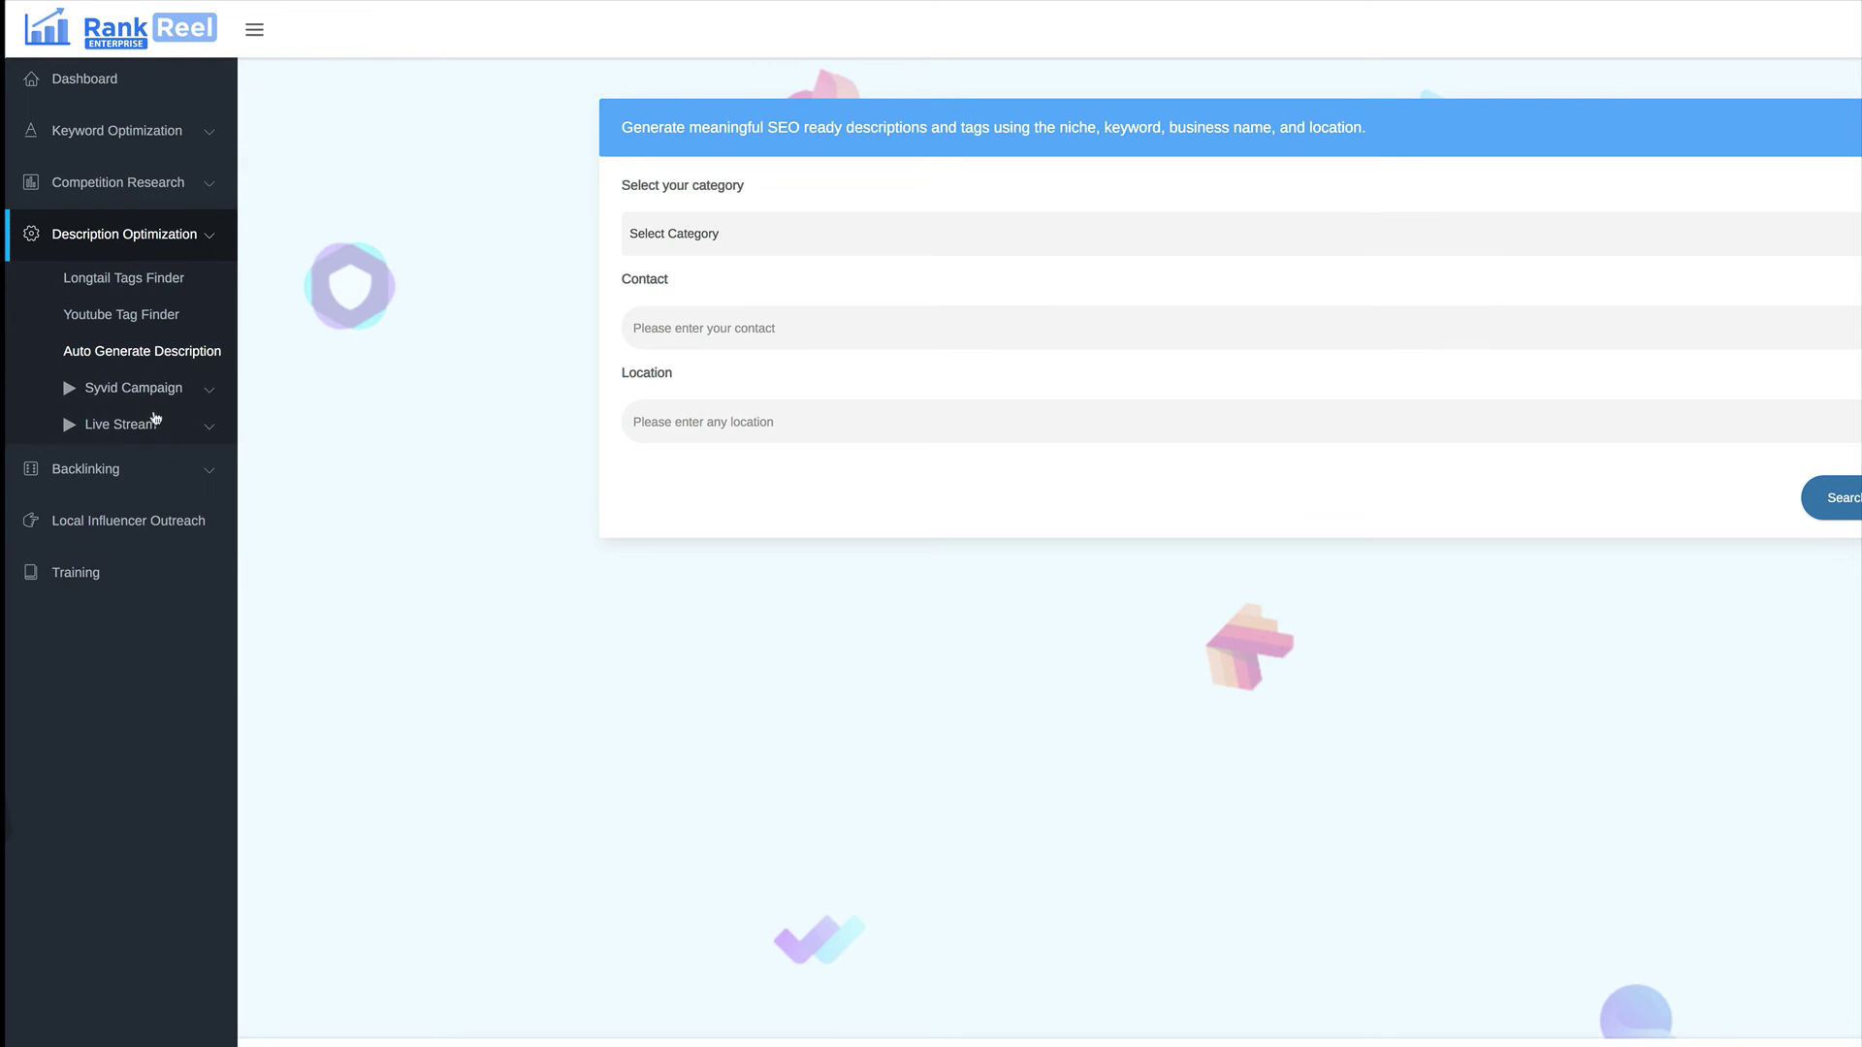
click(109, 515)
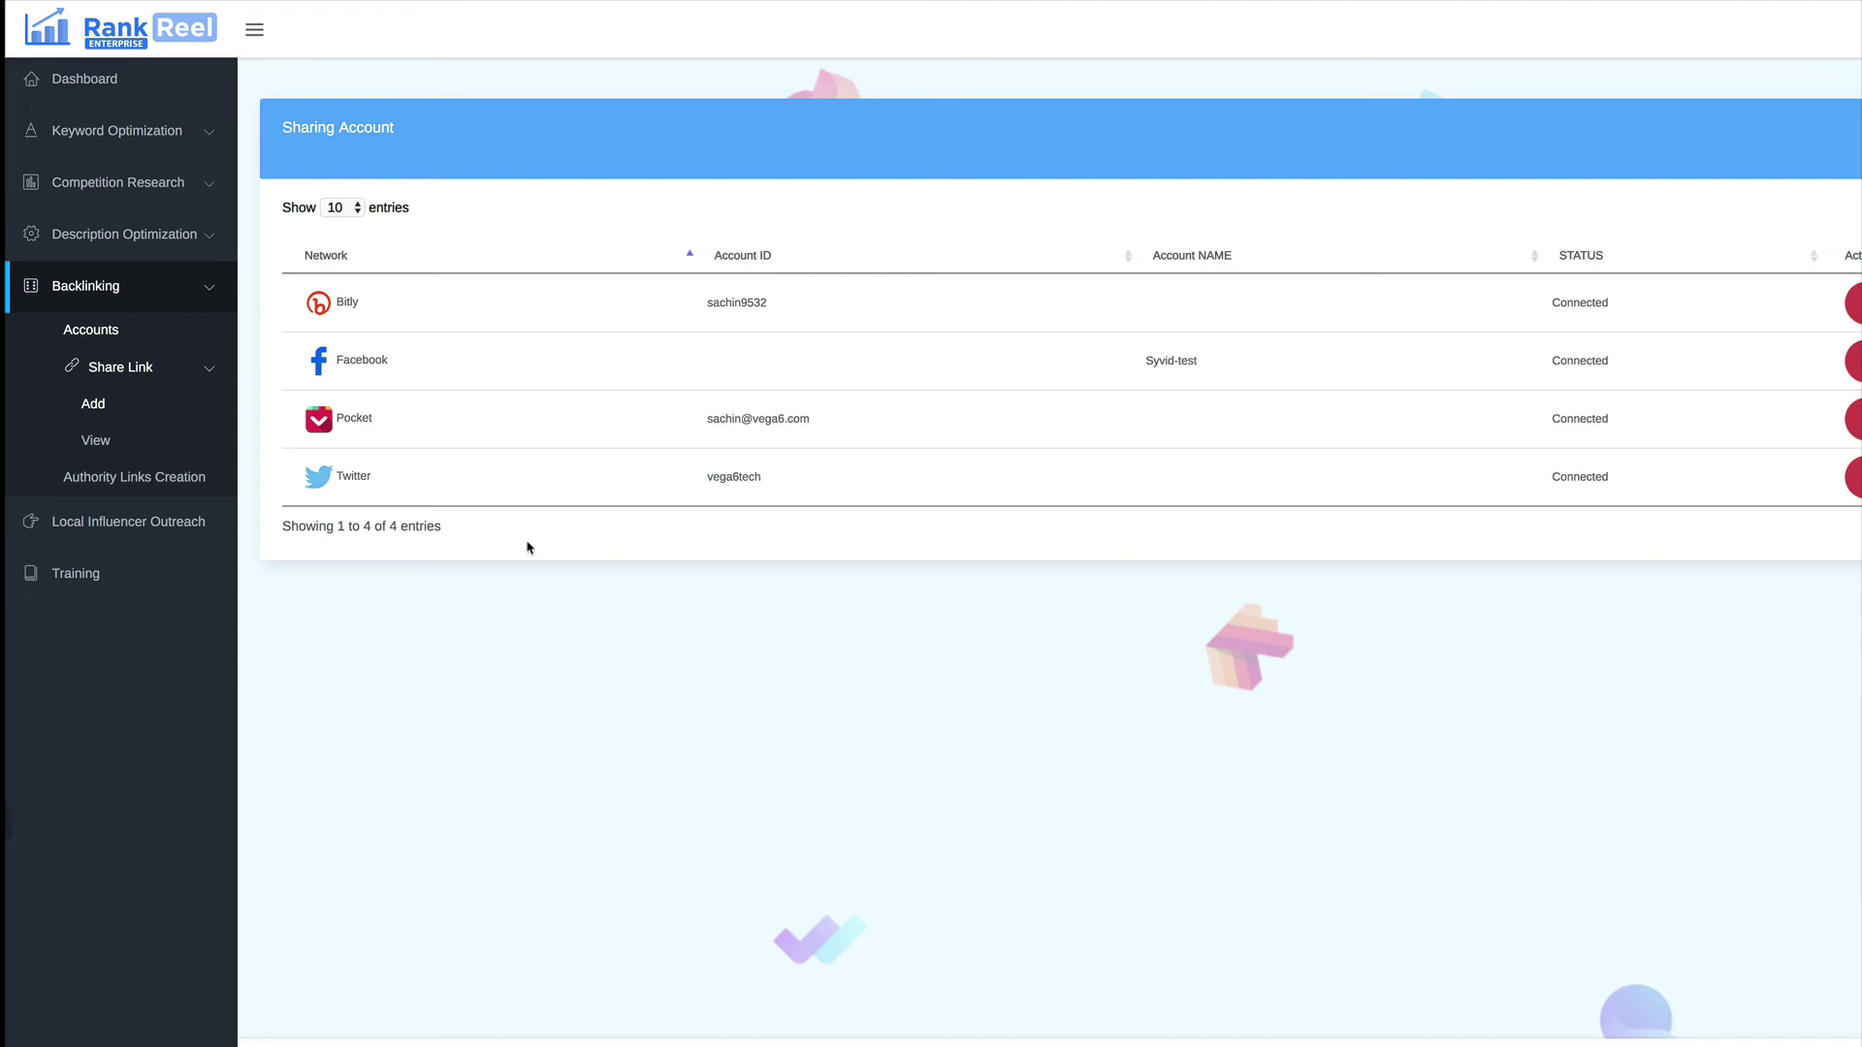
Go to Backlinking's Authority Links Creation page, landing on Contest Nomination Links.
click(93, 405)
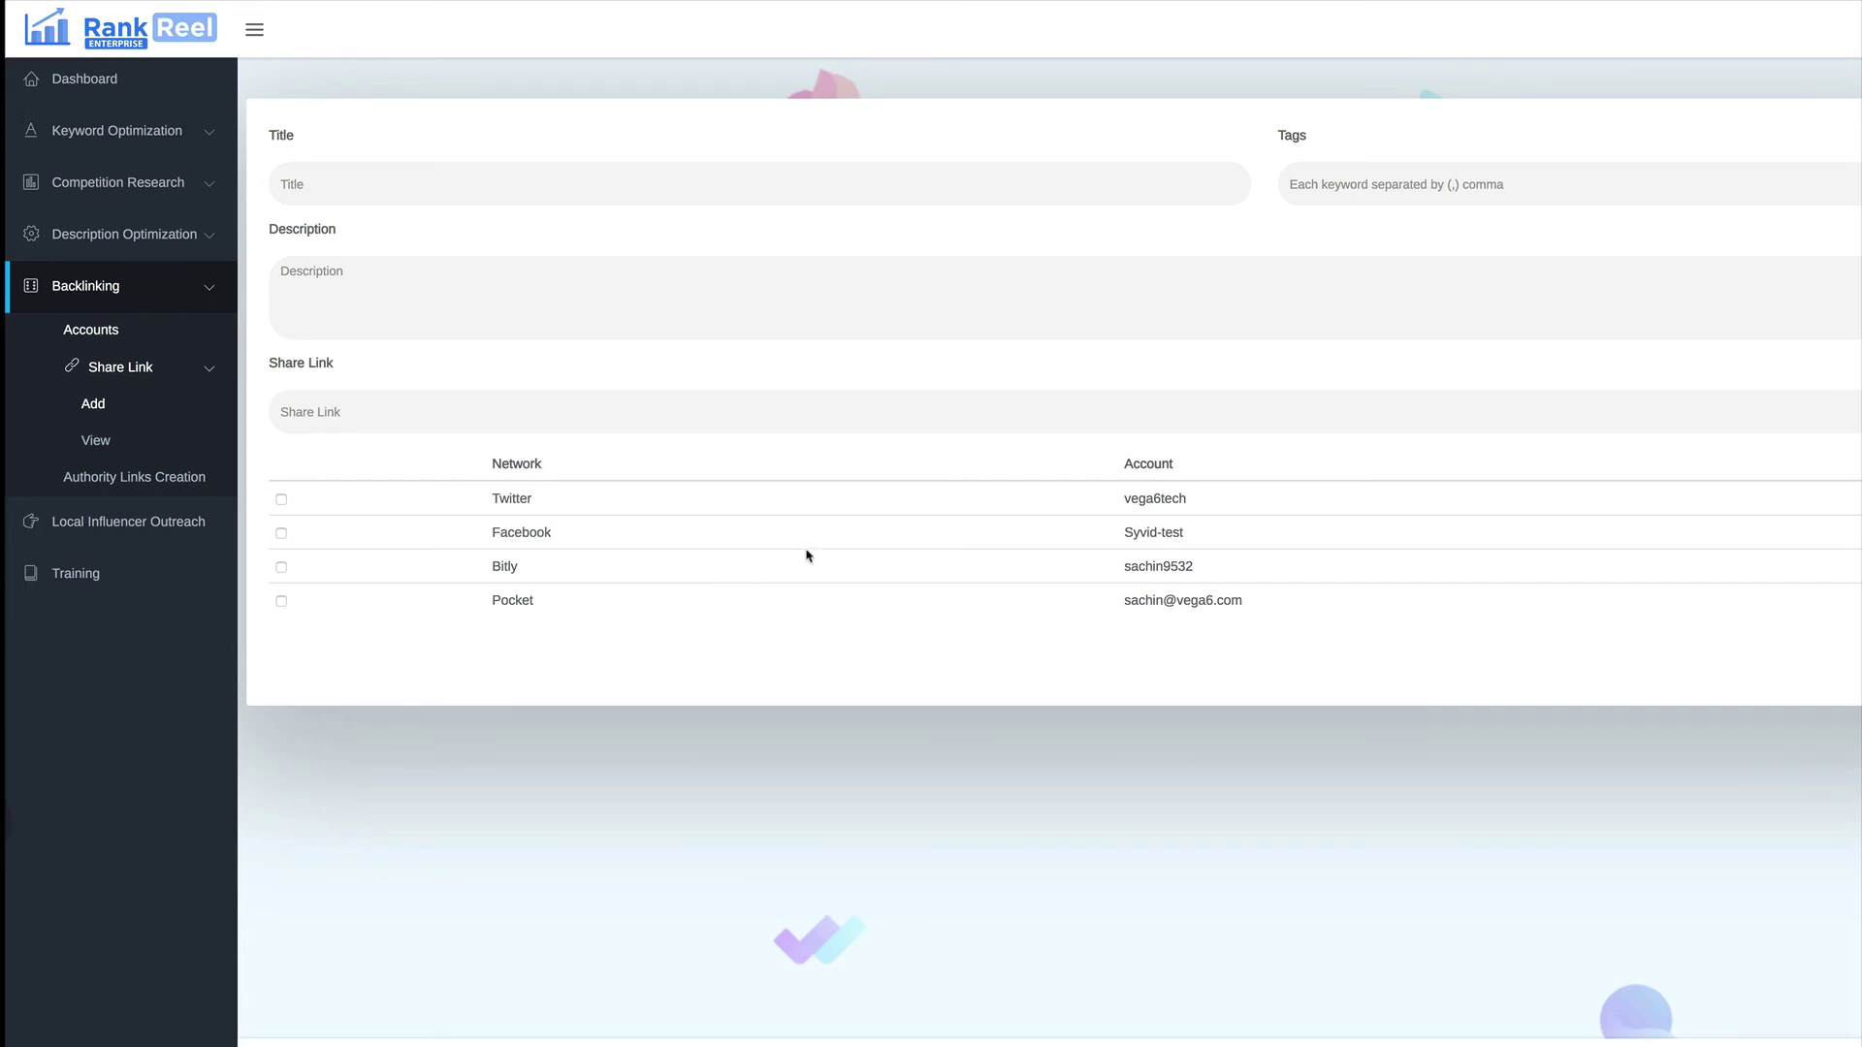
click(154, 488)
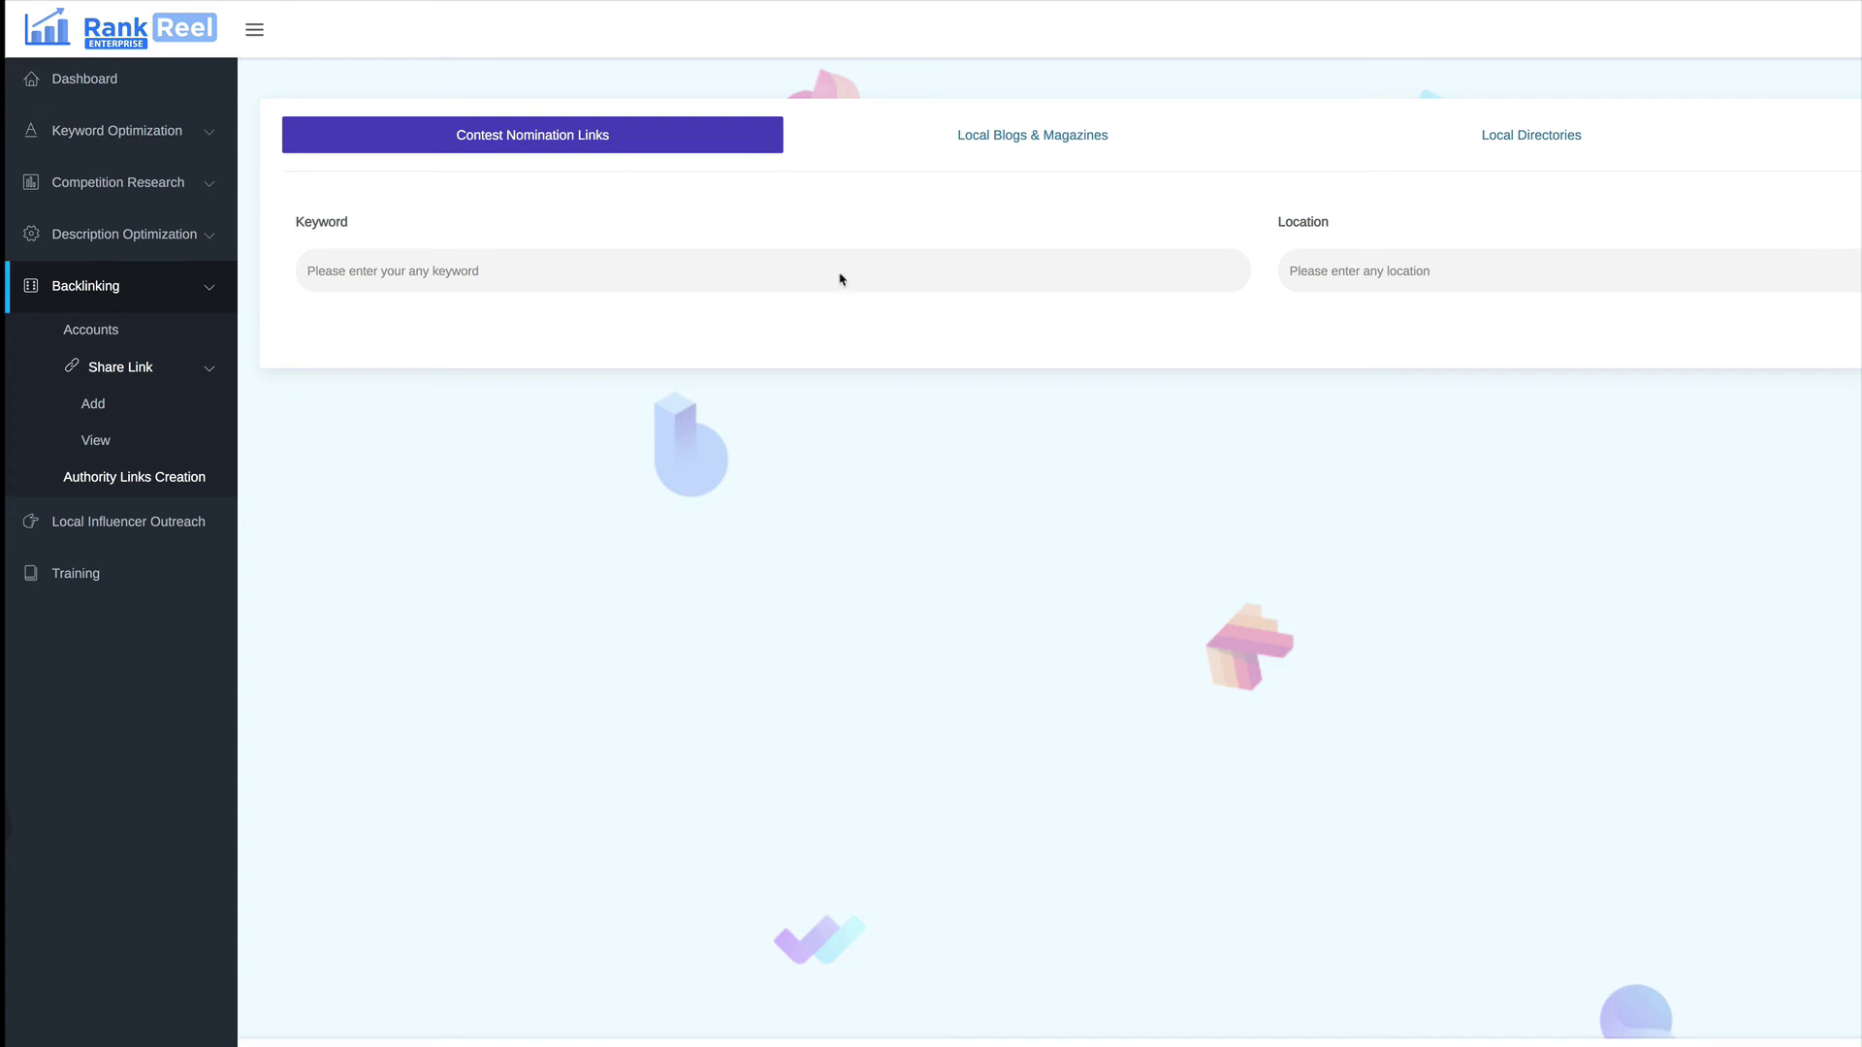
Preview the Local Blogs & Magazines and Local Directories searches, then go to Local Influencer Outreach's Twitter search.
click(1084, 137)
click(1605, 143)
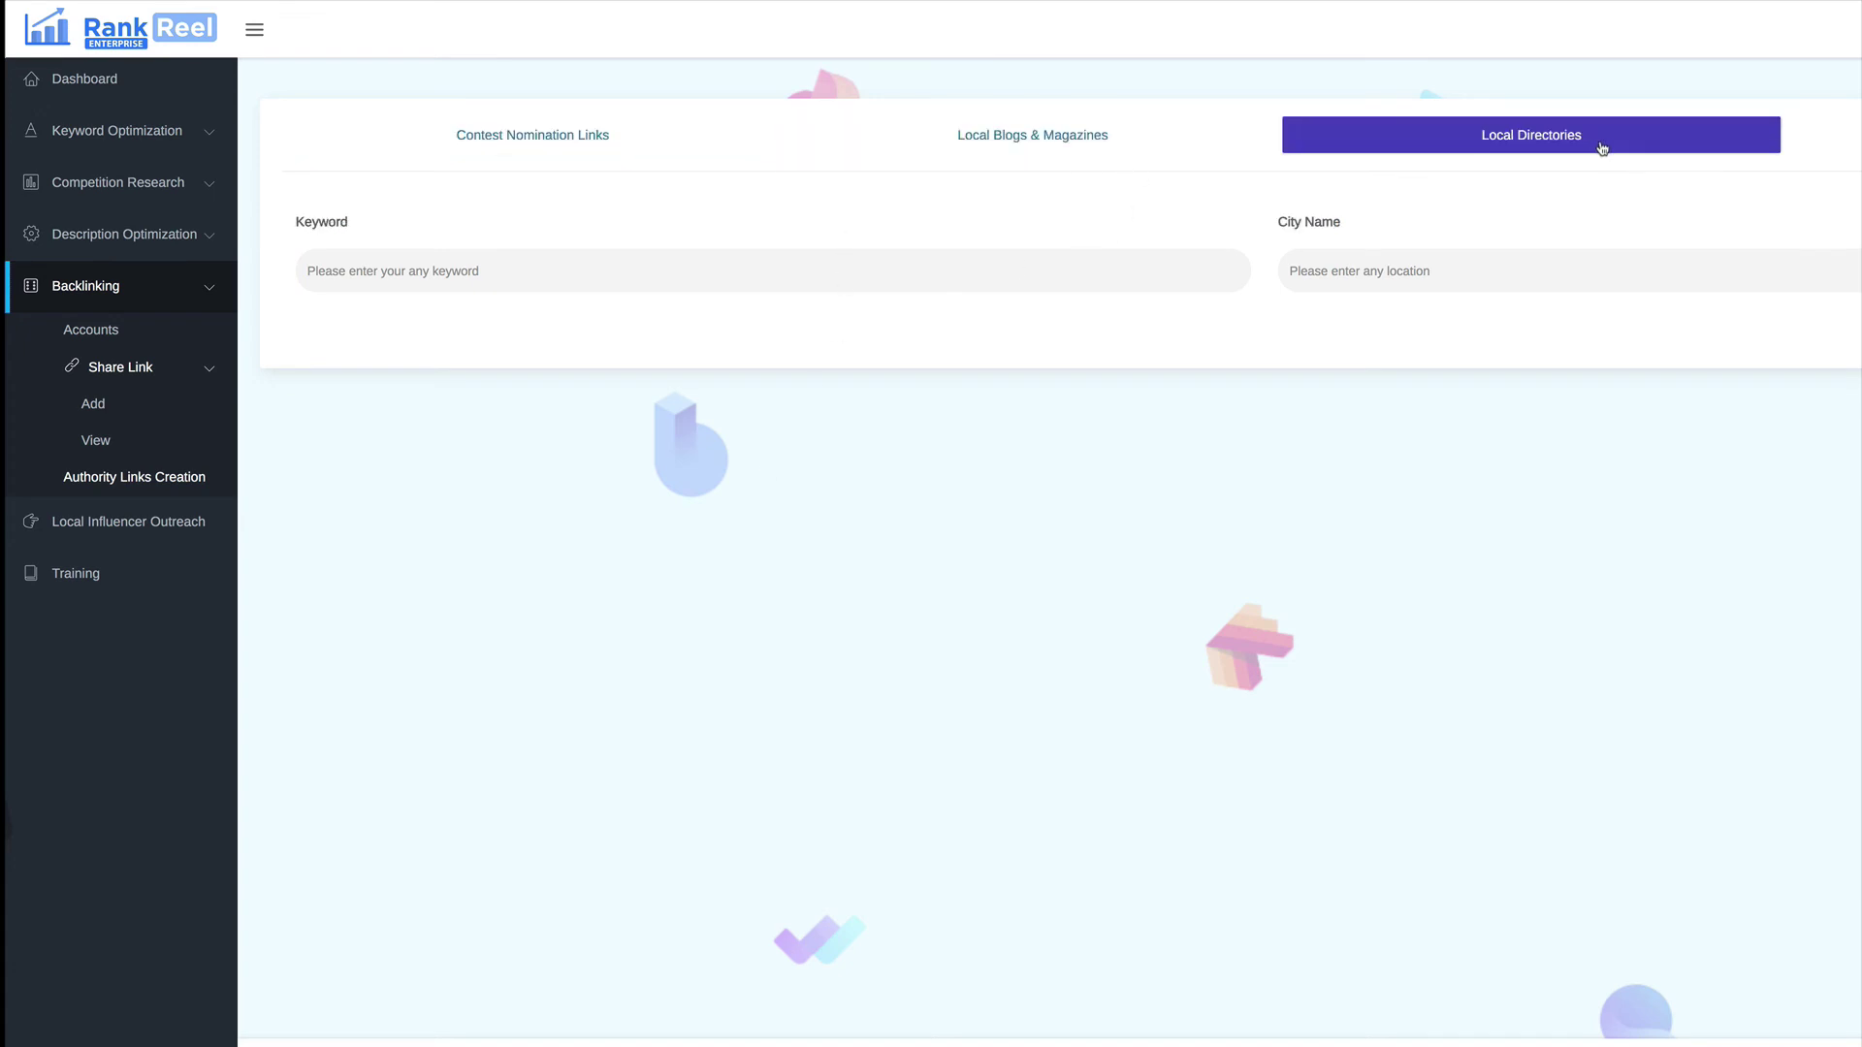
key(Right)
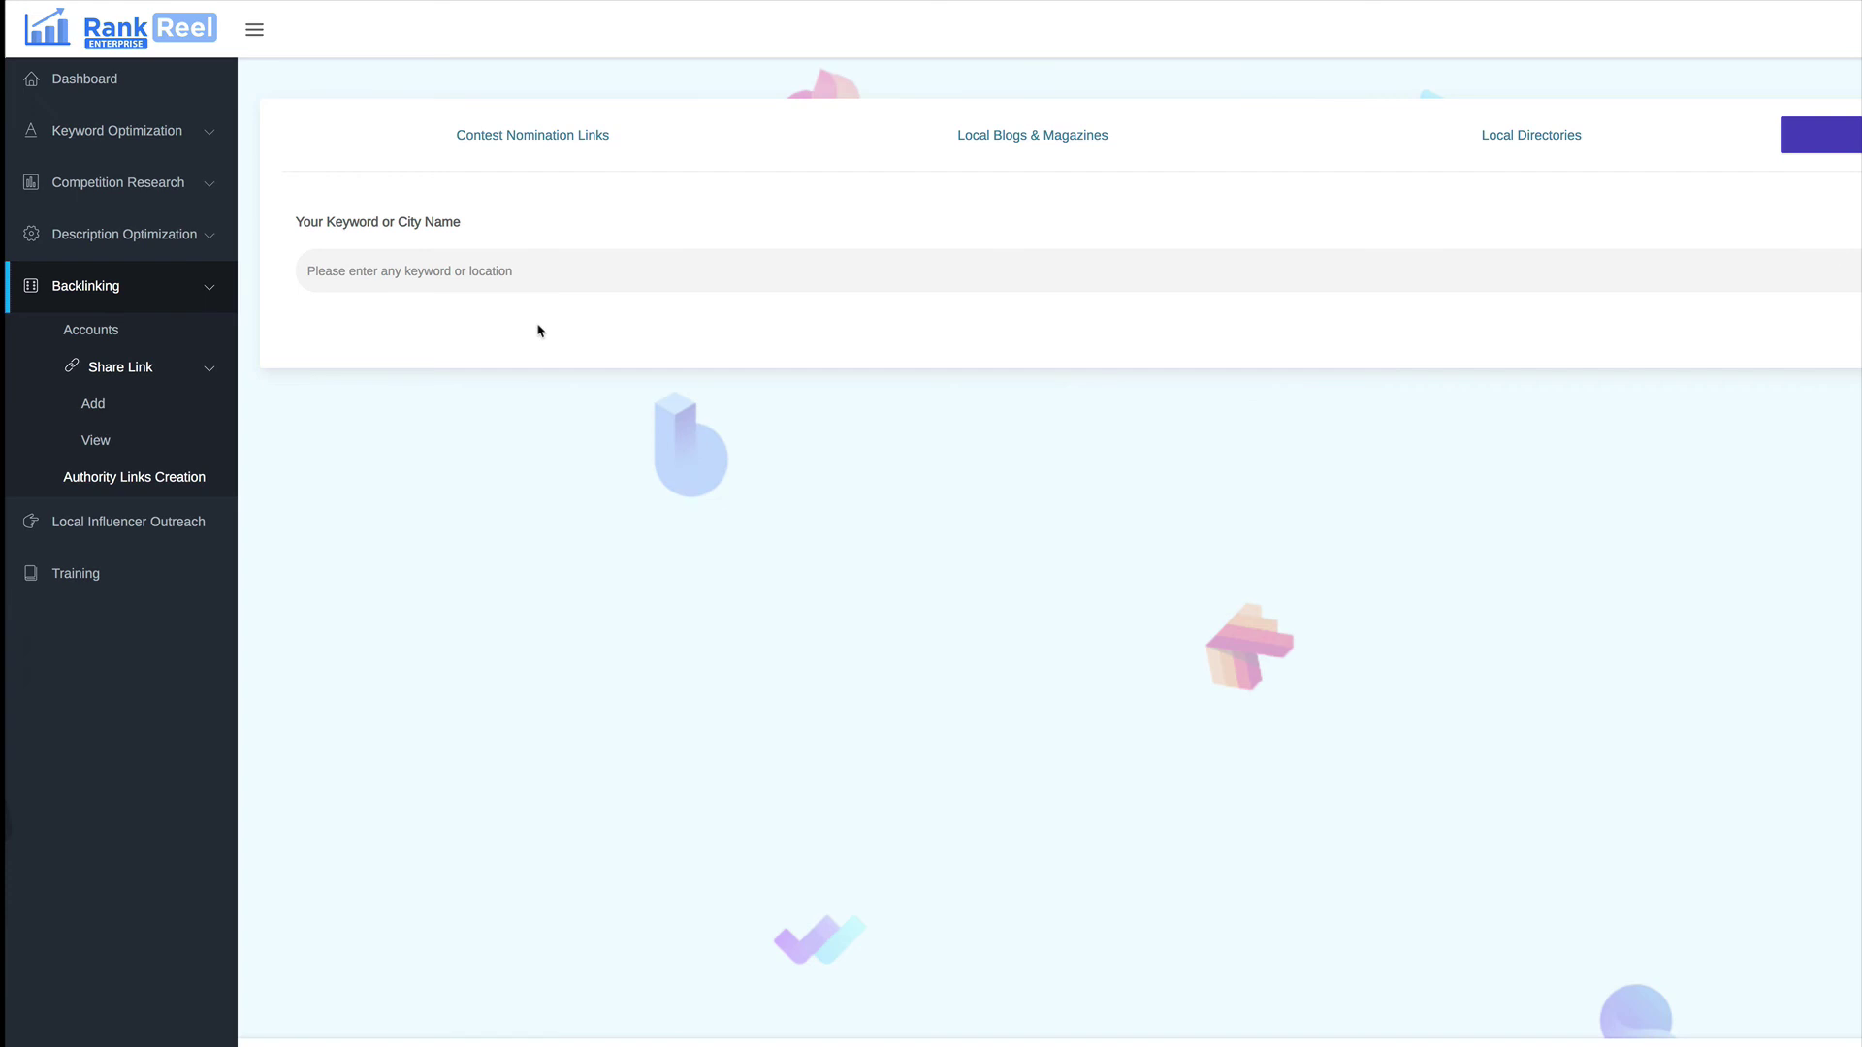
click(73, 521)
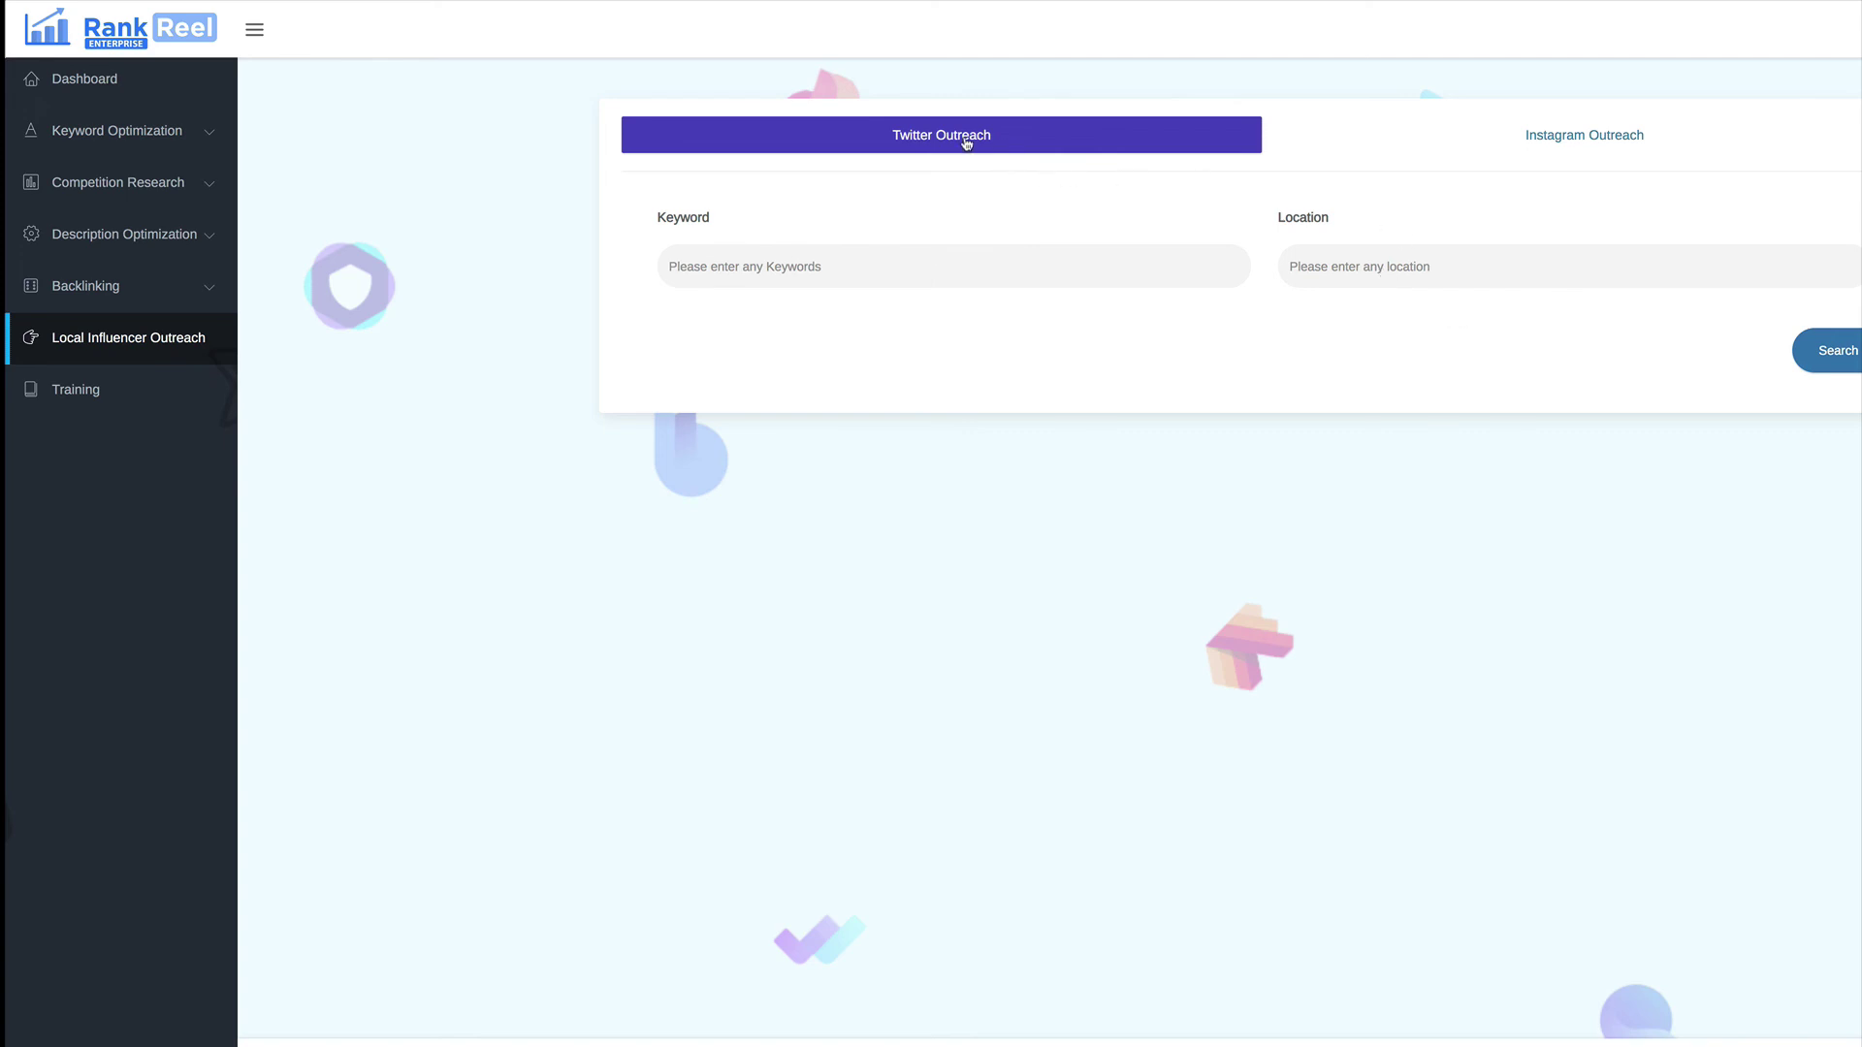
View the Instagram Outreach category list without choosing one, then go to the Training page.
click(1571, 137)
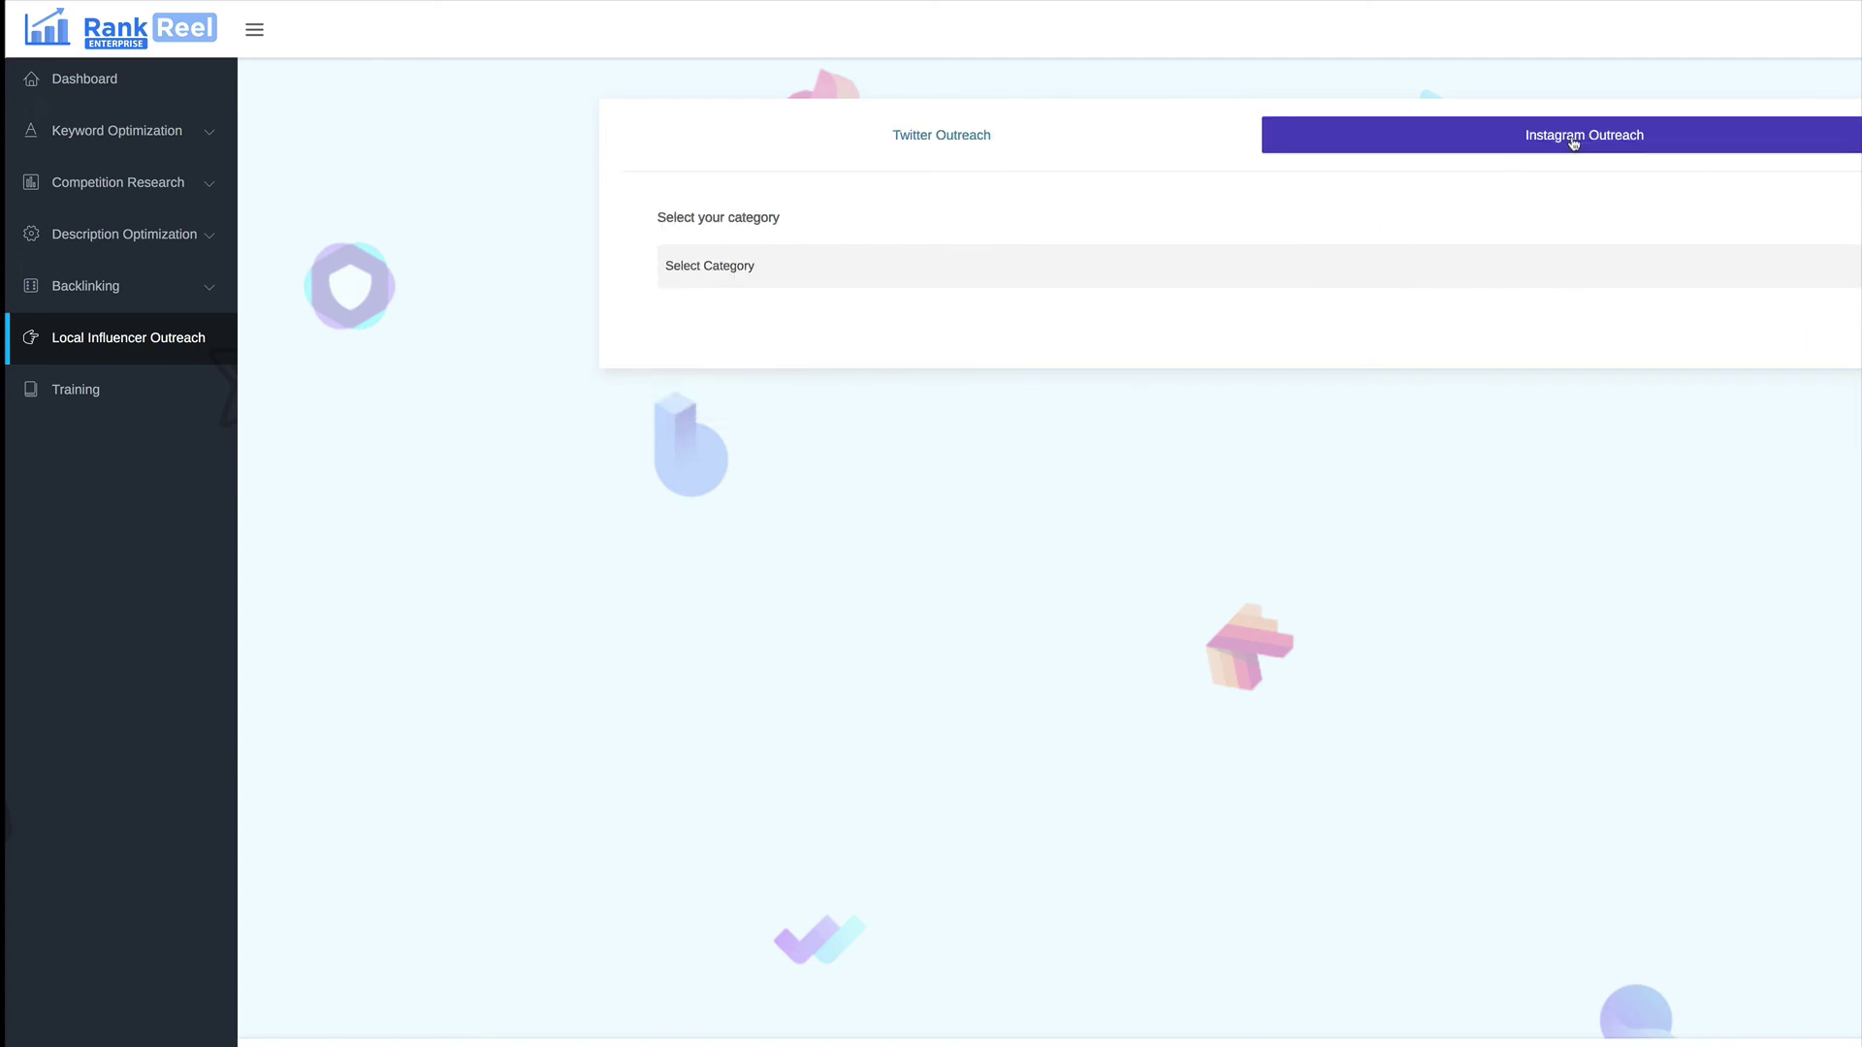
click(1028, 275)
click(1062, 216)
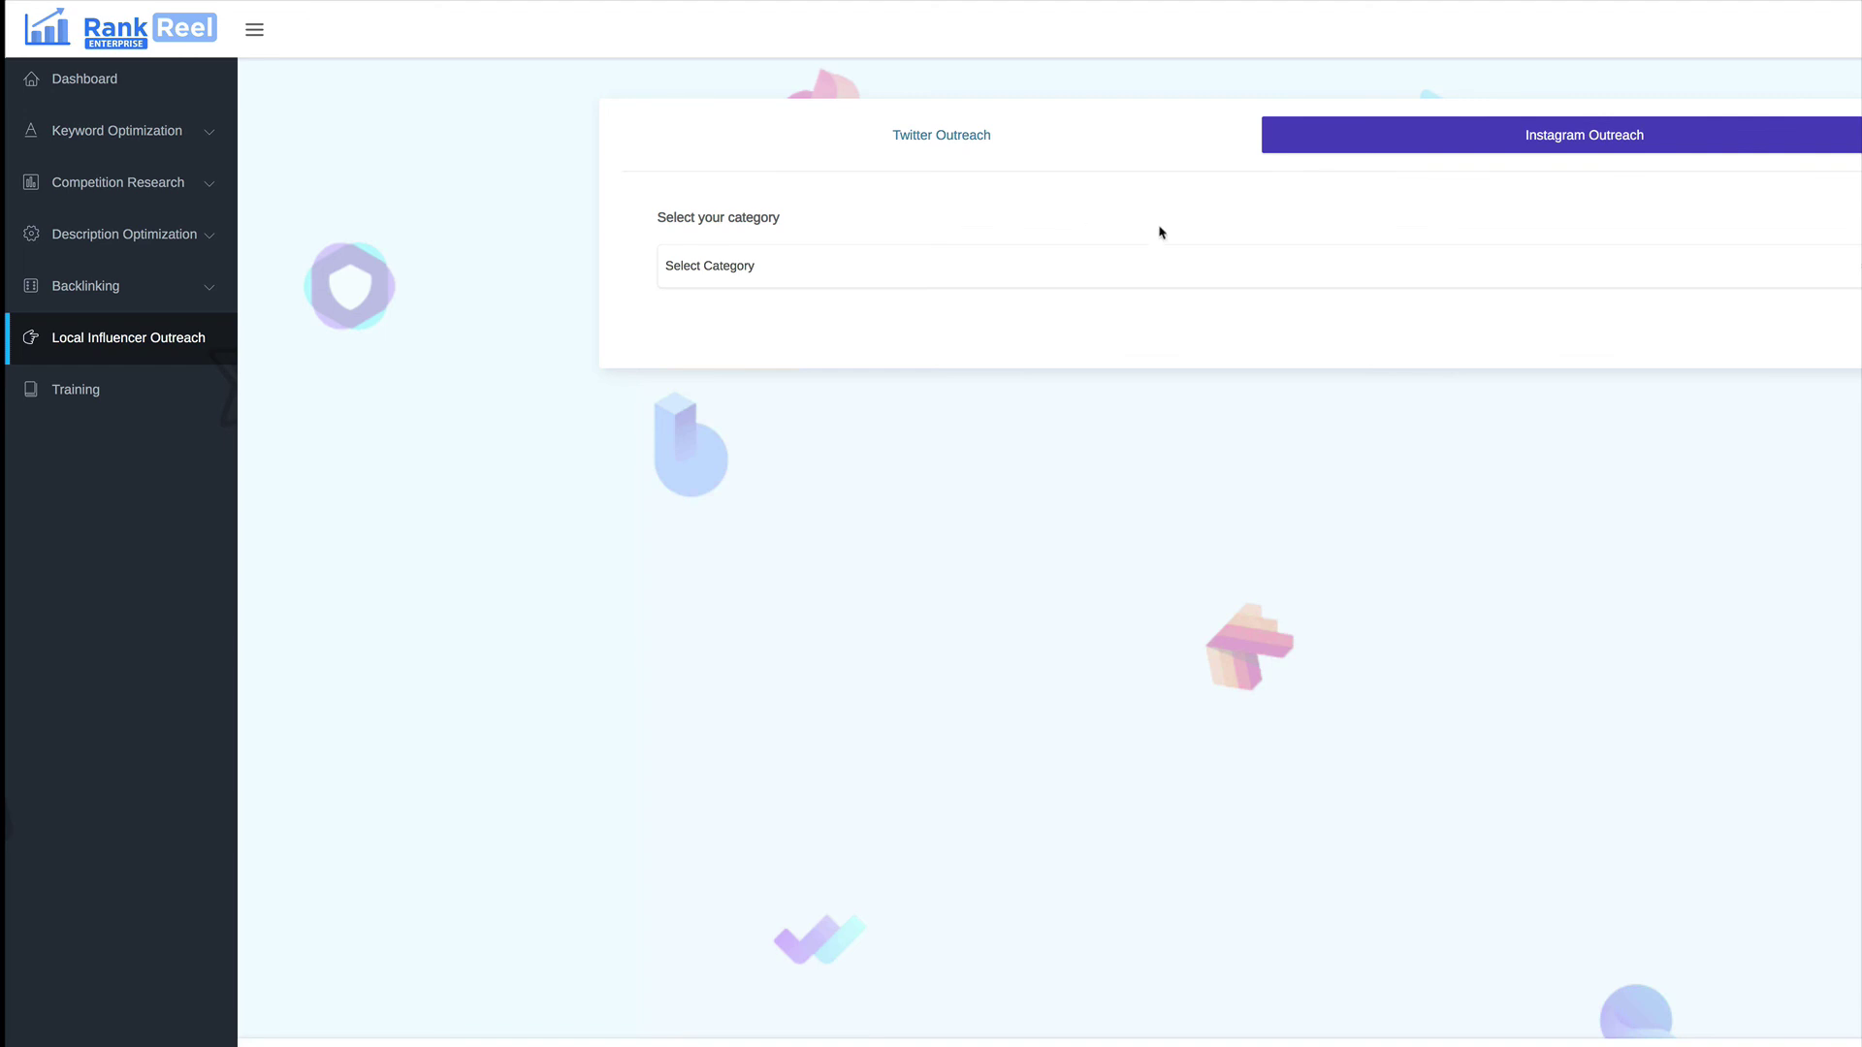
click(92, 391)
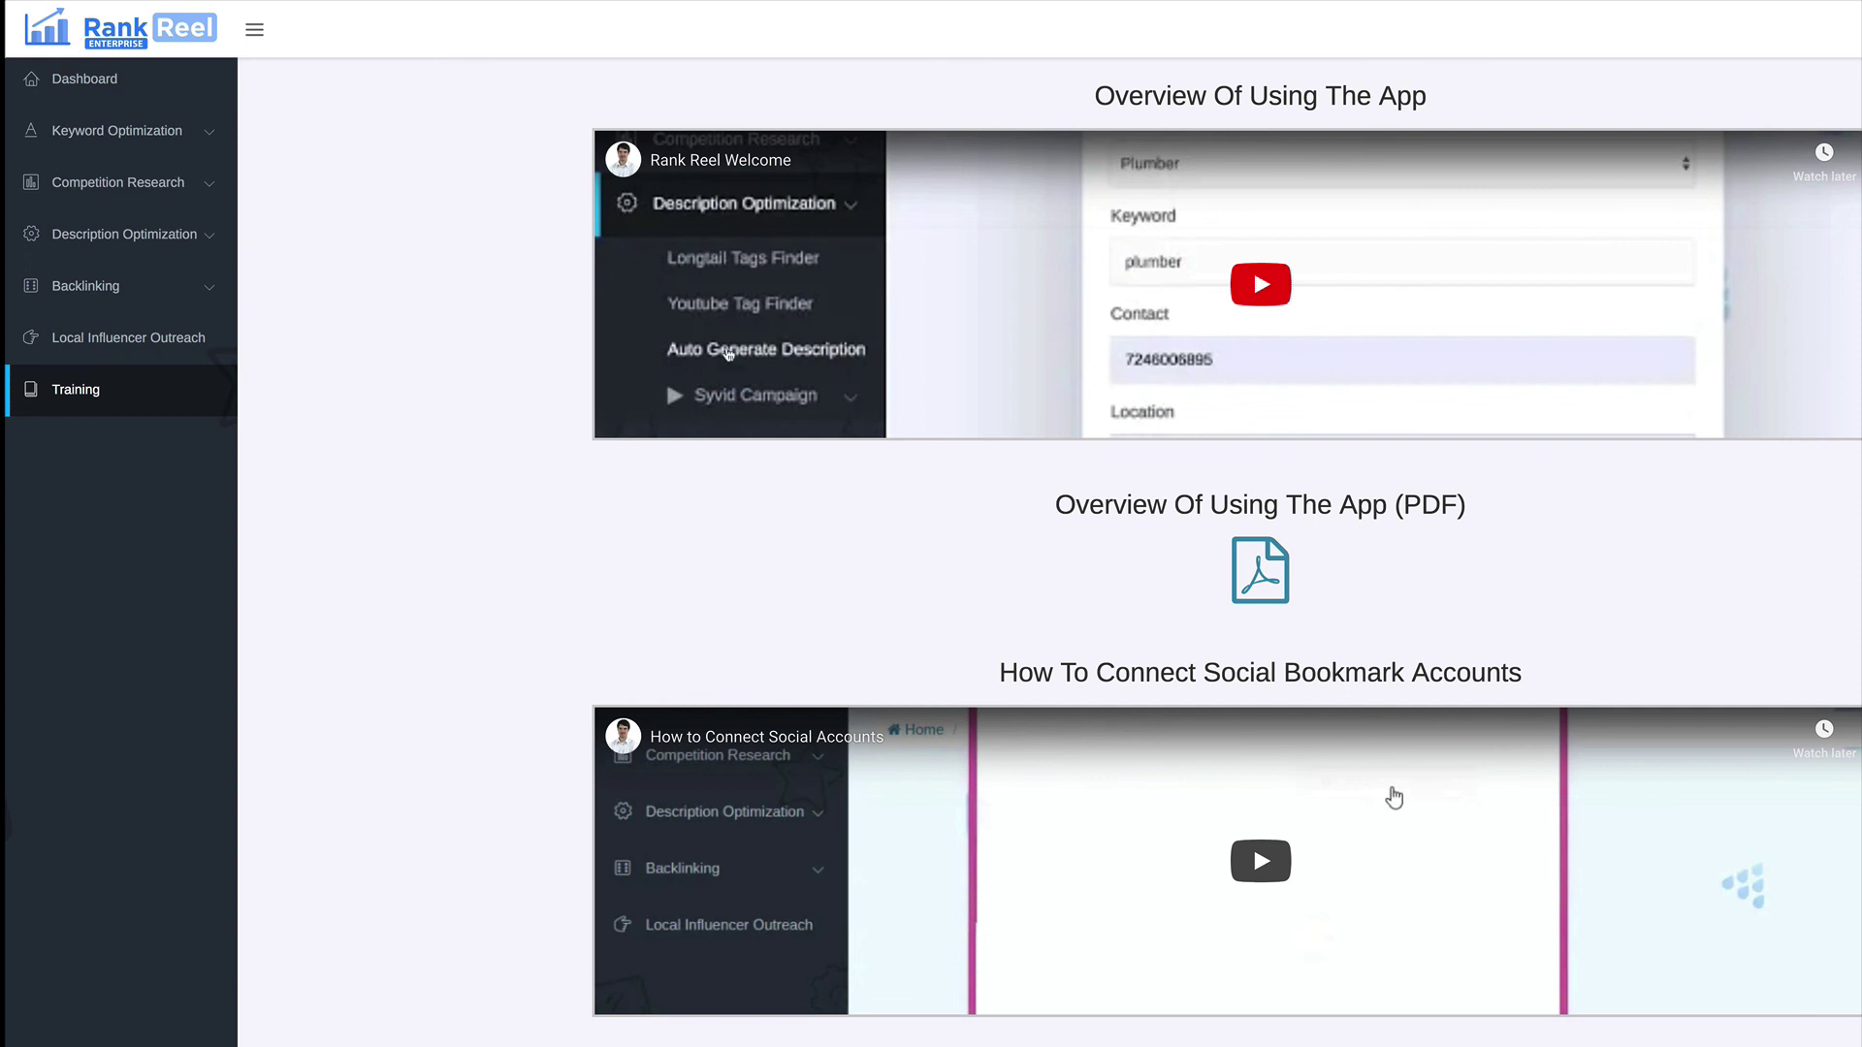
scroll(659, 383, down, 5)
scroll(645, 390, down, 13)
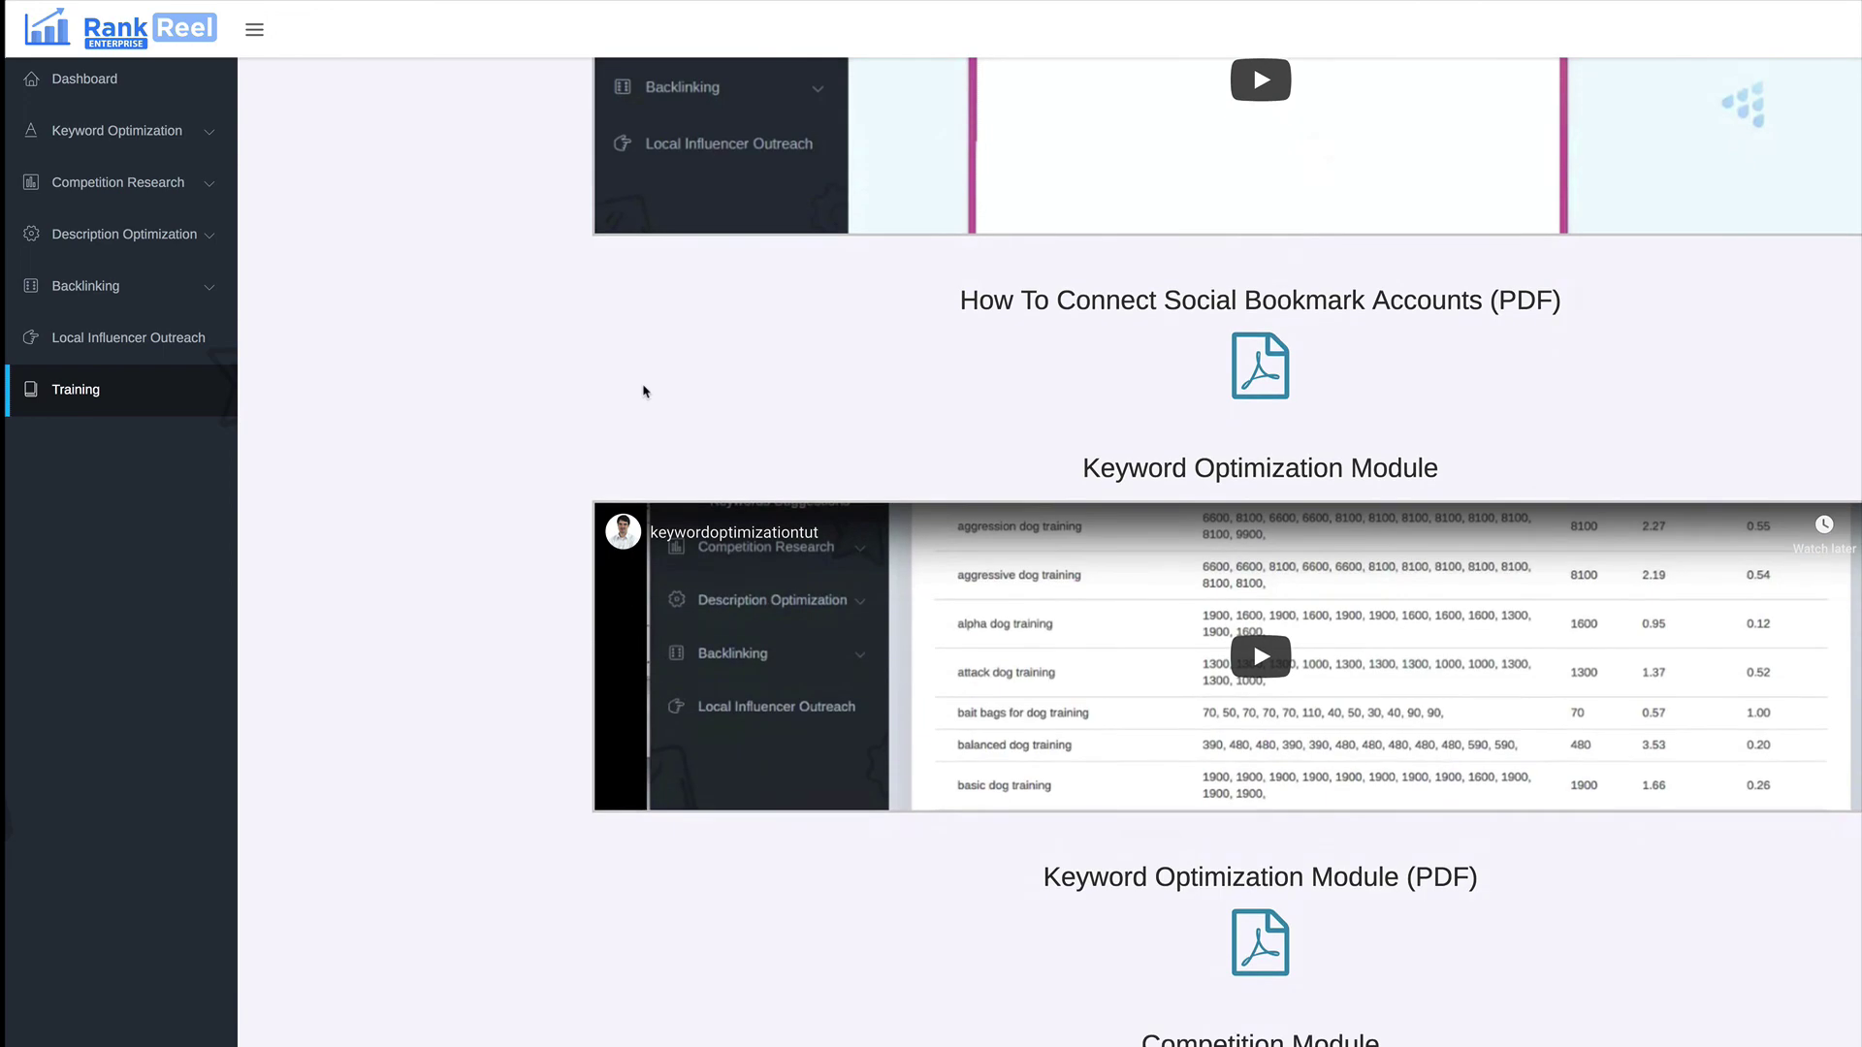
scroll(644, 391, down, 10)
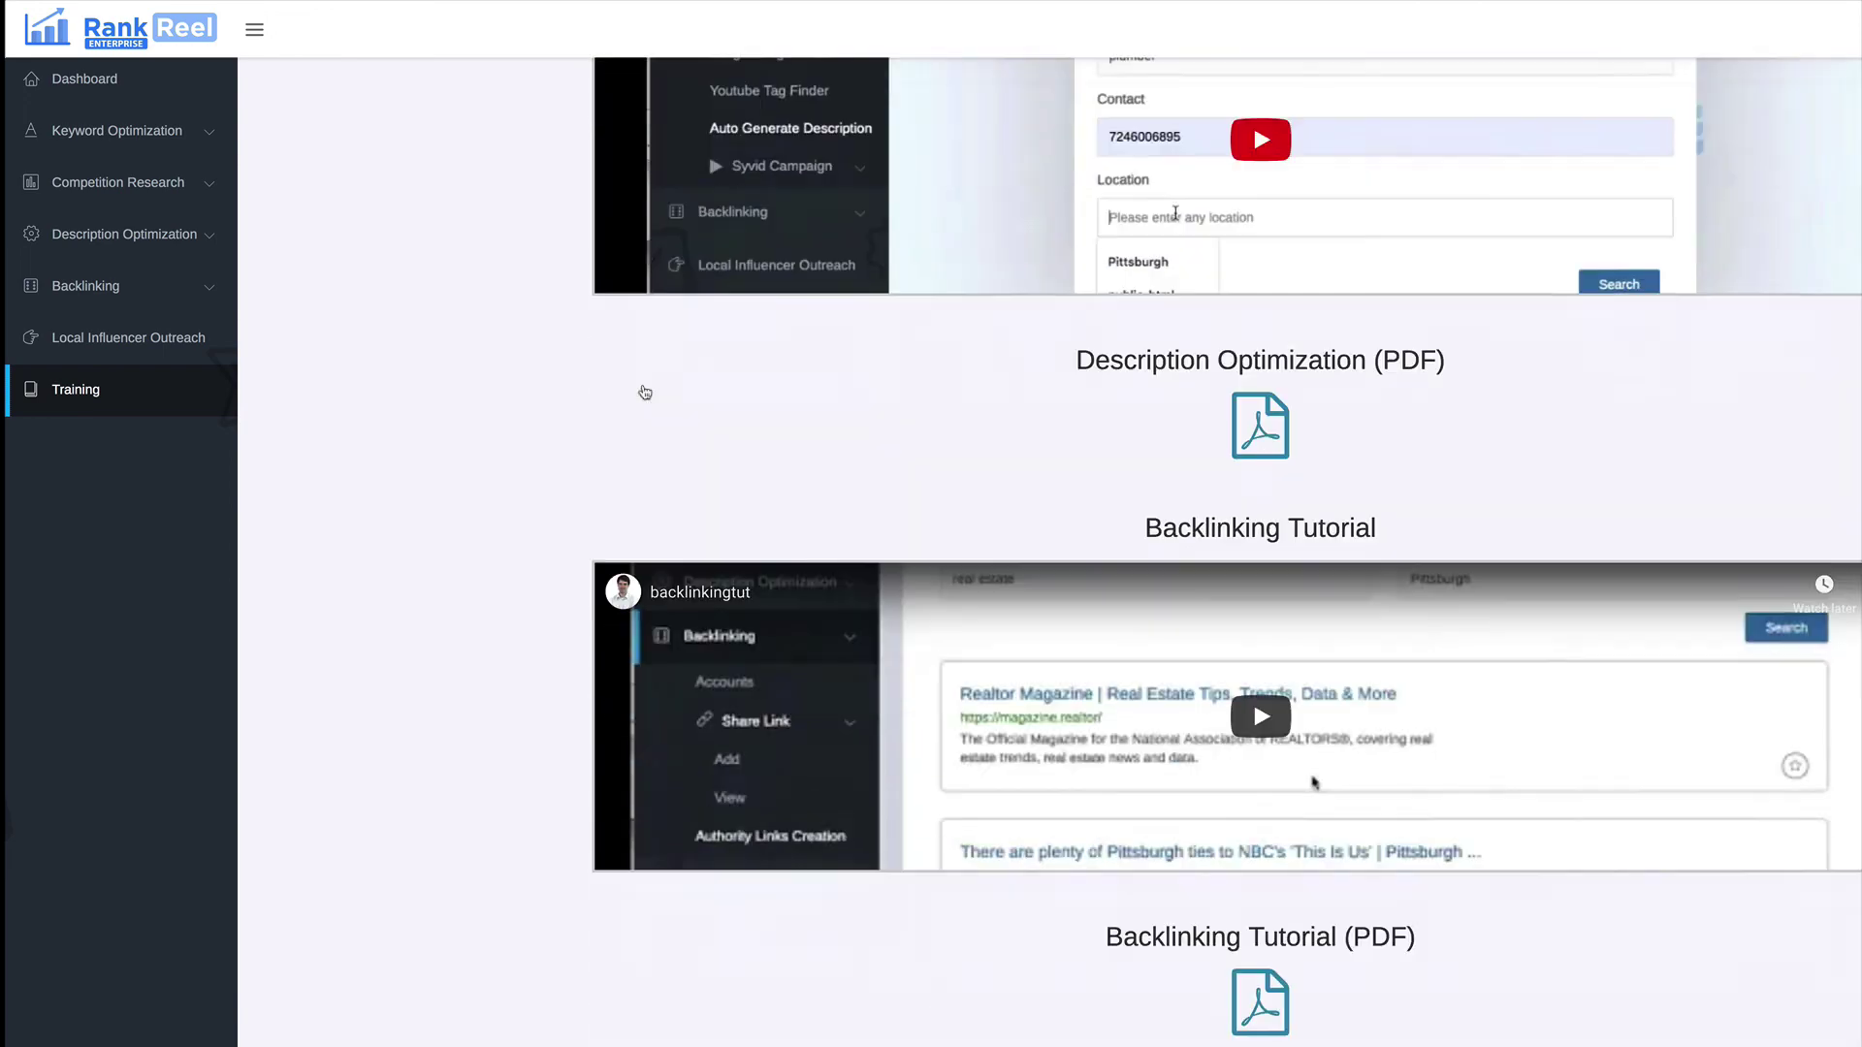
scroll(644, 394, up, 20)
scroll(647, 391, down, 1)
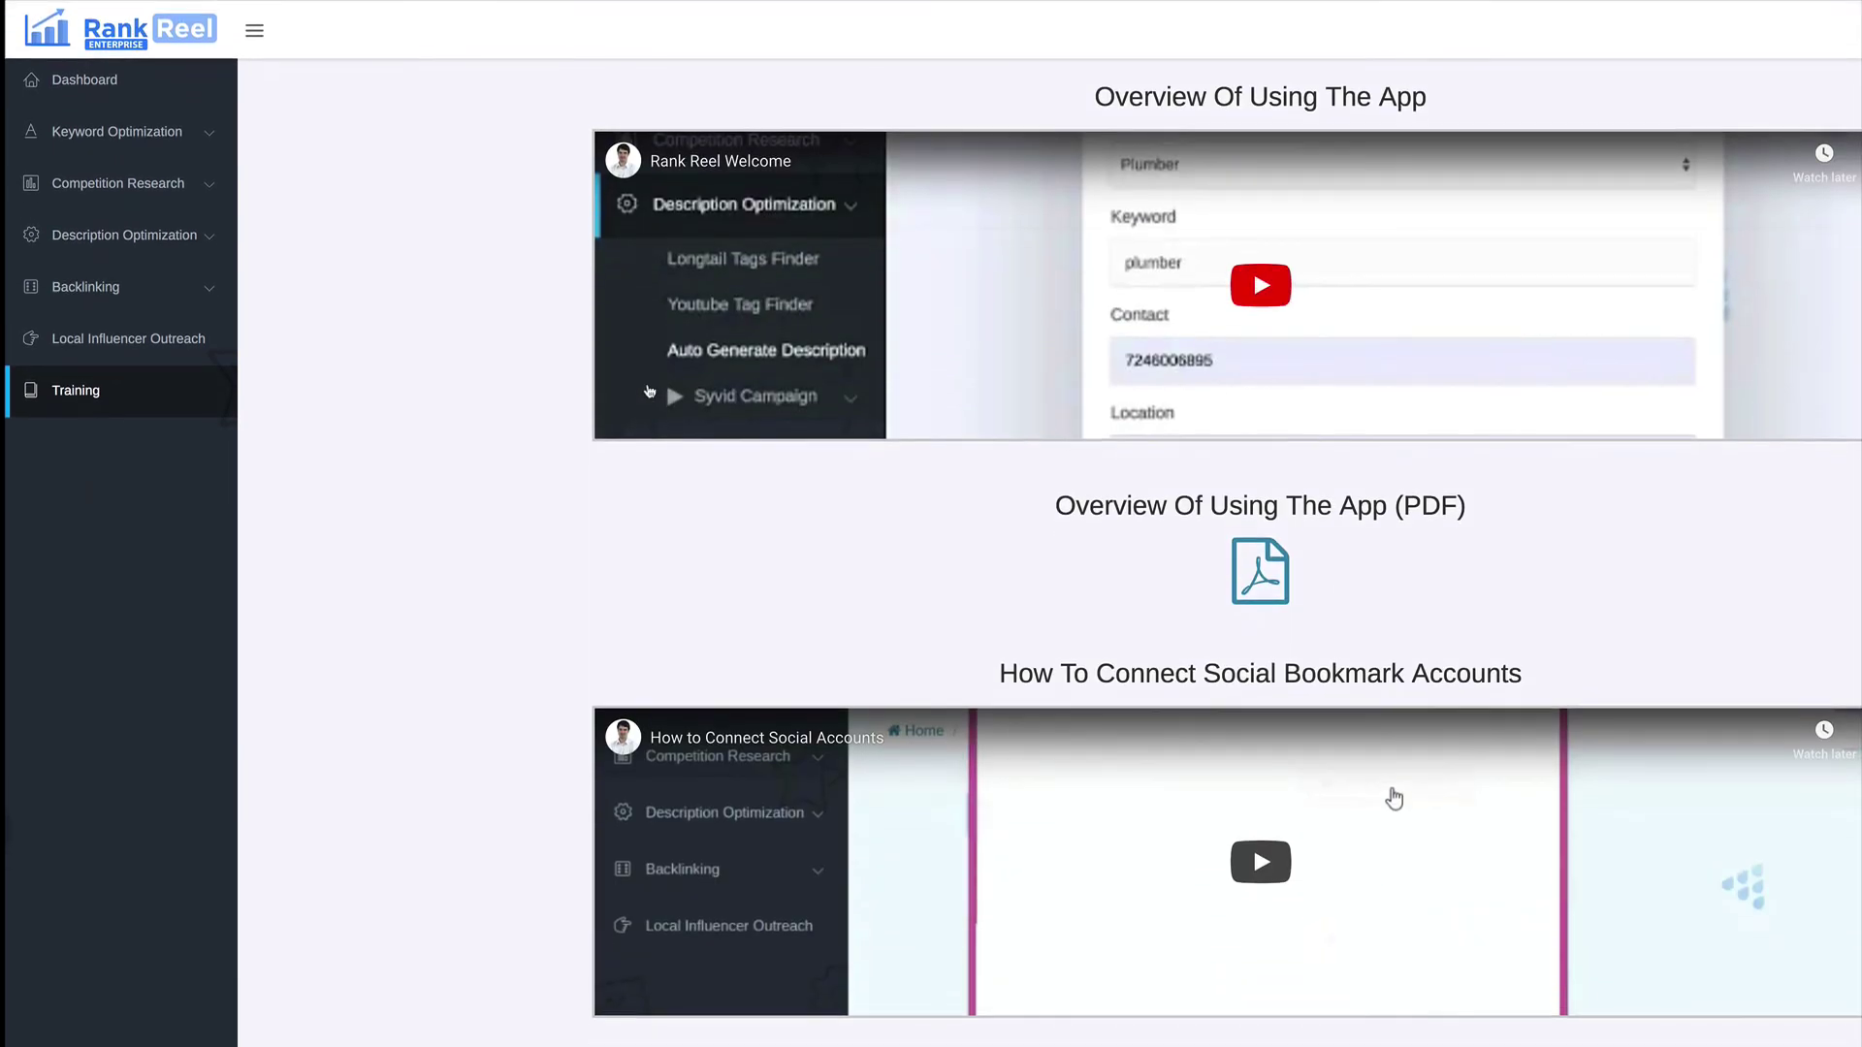